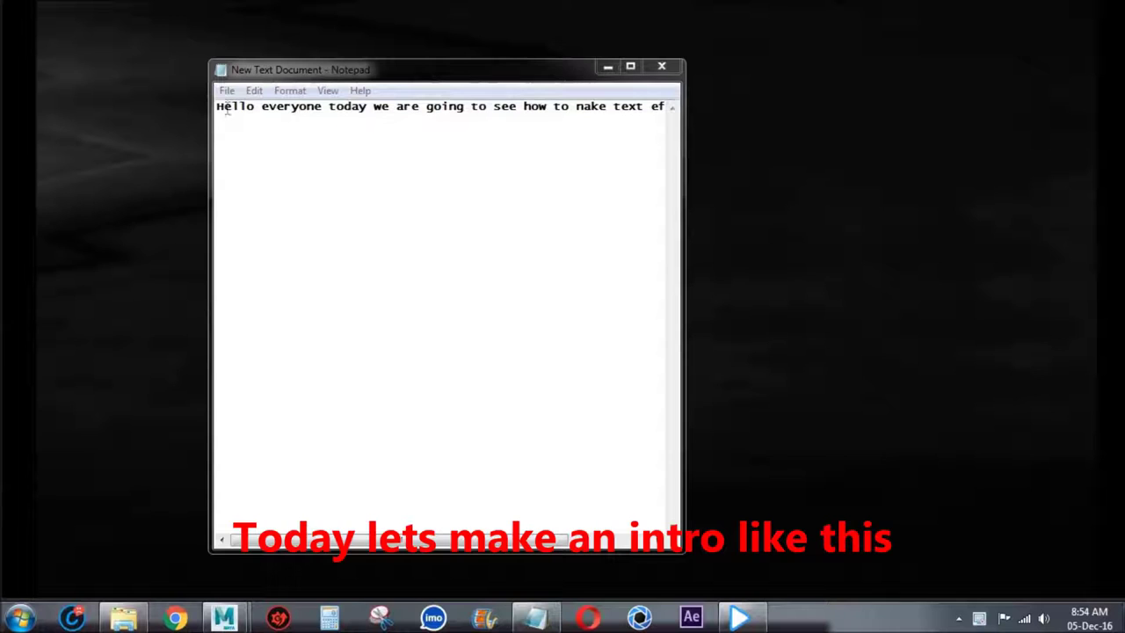
Correct 'nake' to 'make' in the Notepad intro line, then minimize Notepad.
drag(218, 106, 299, 107)
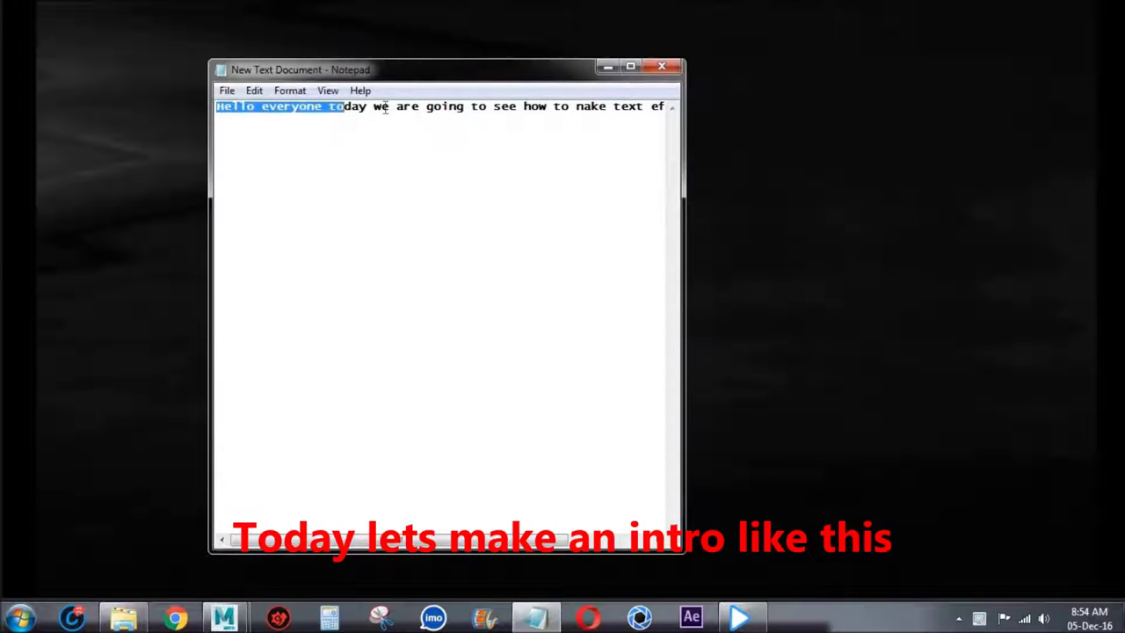
drag(457, 115, 661, 117)
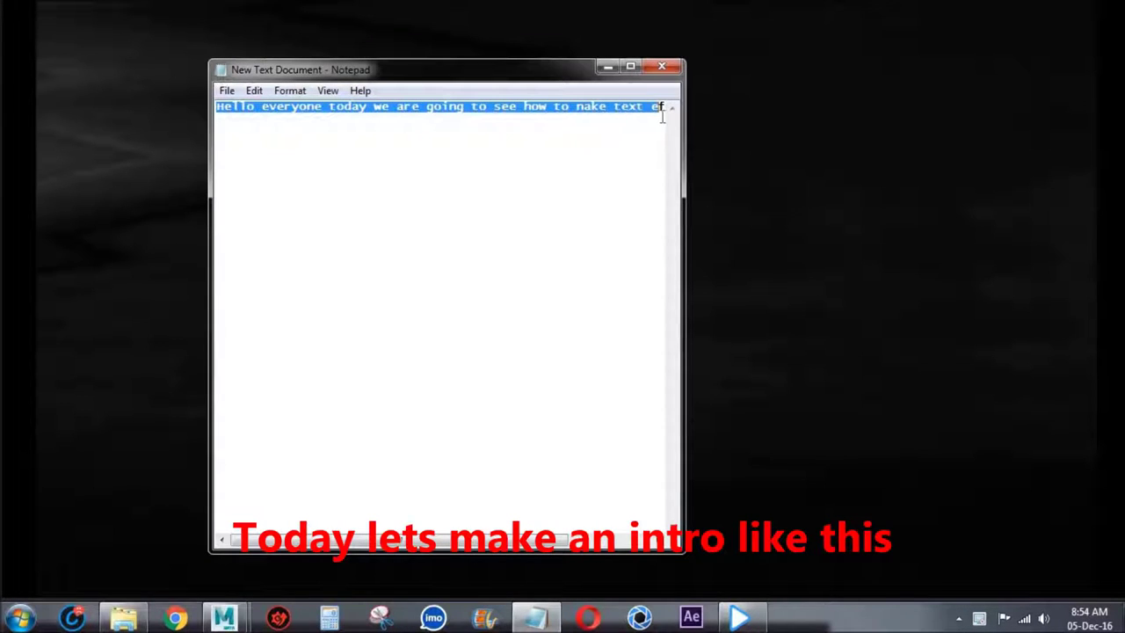
click(582, 114)
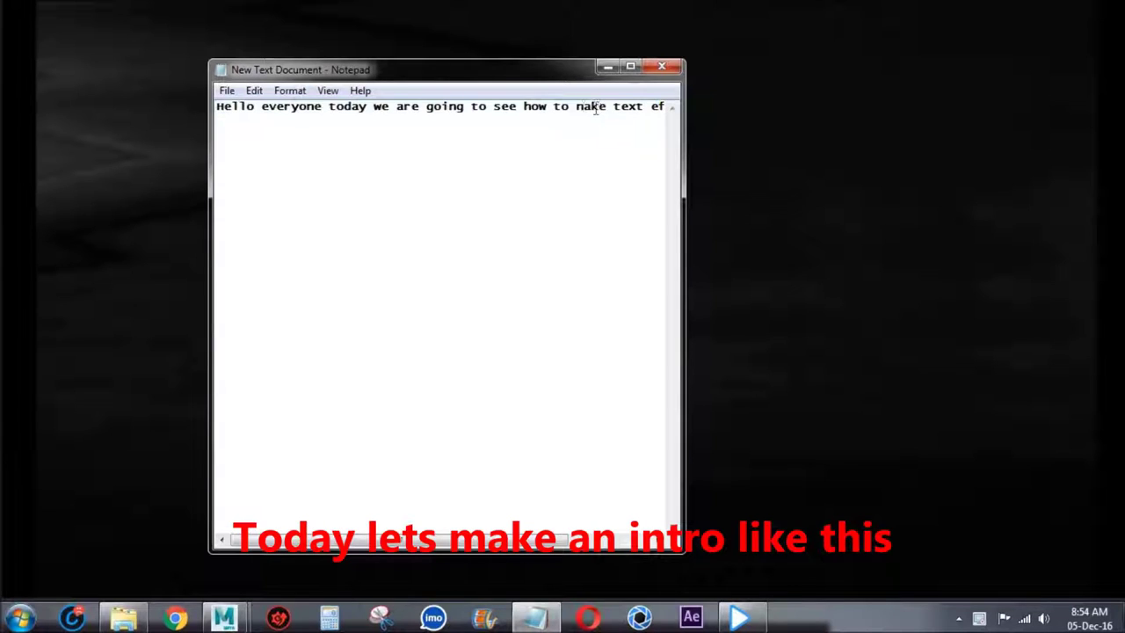
key(BackSpace)
text(m)
drag(658, 107, 690, 105)
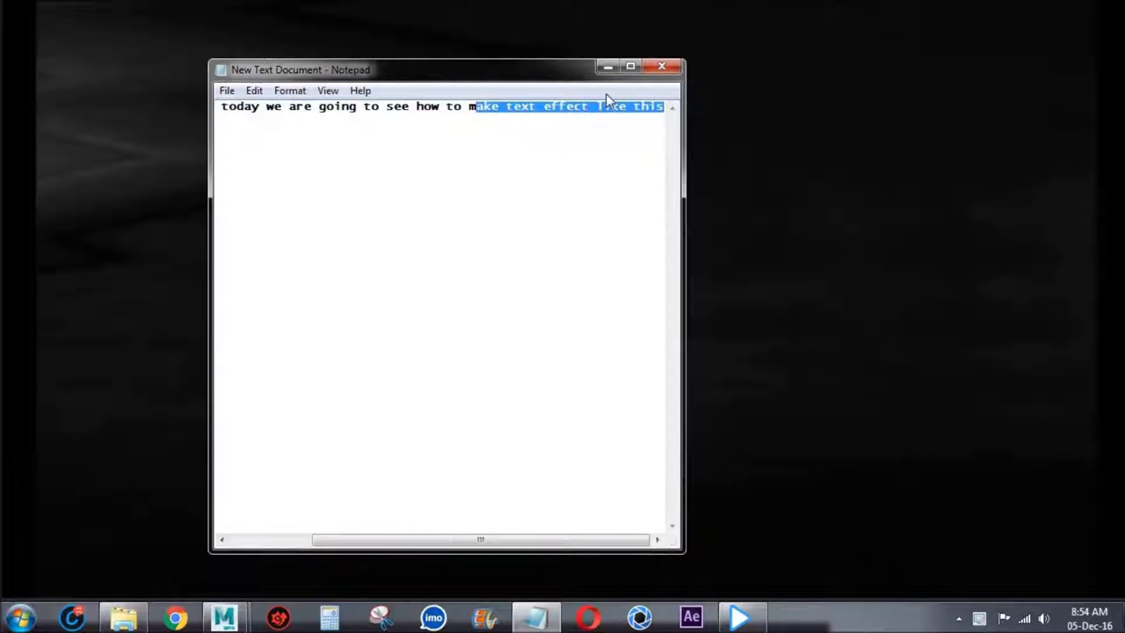
click(607, 70)
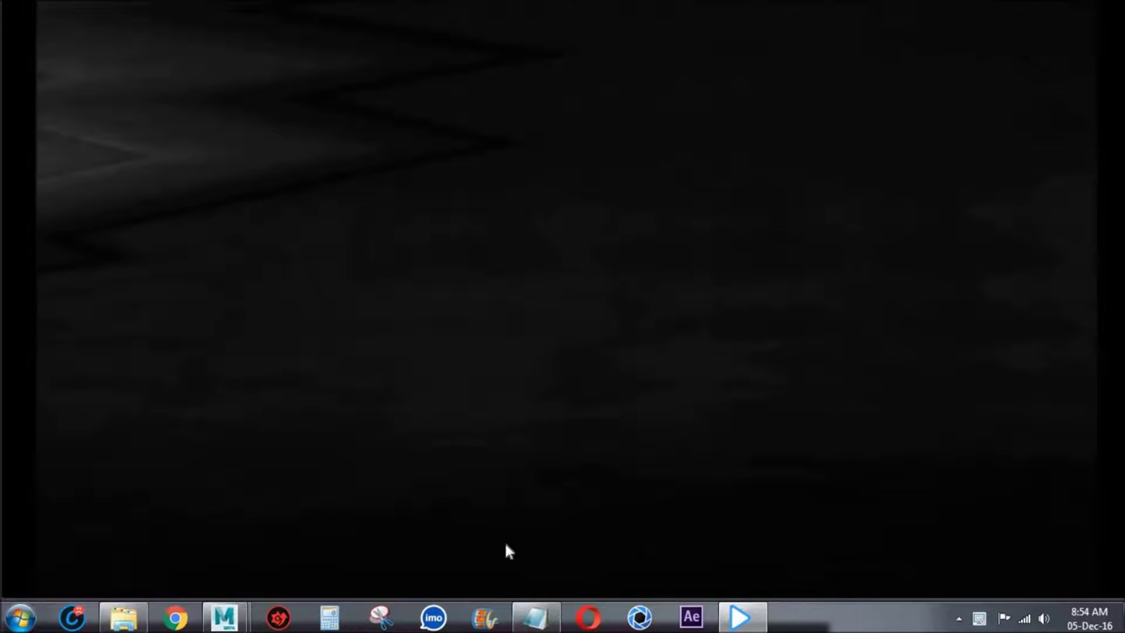
Finish playing the fire title video, close the player, and bring the Maya window forward.
key(space)
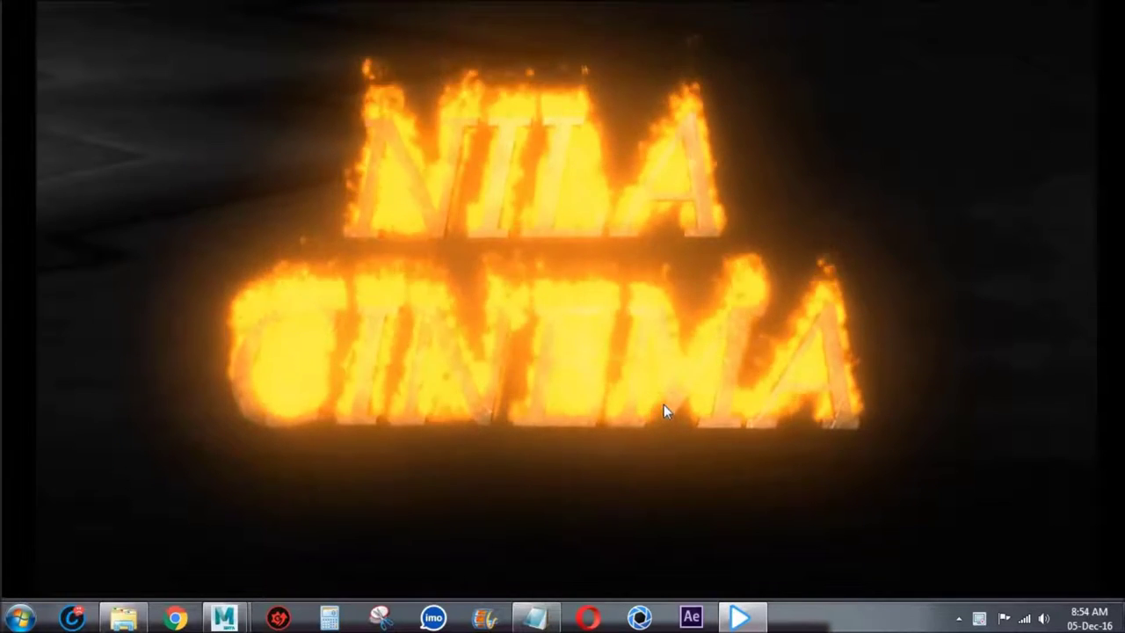
click(1112, 9)
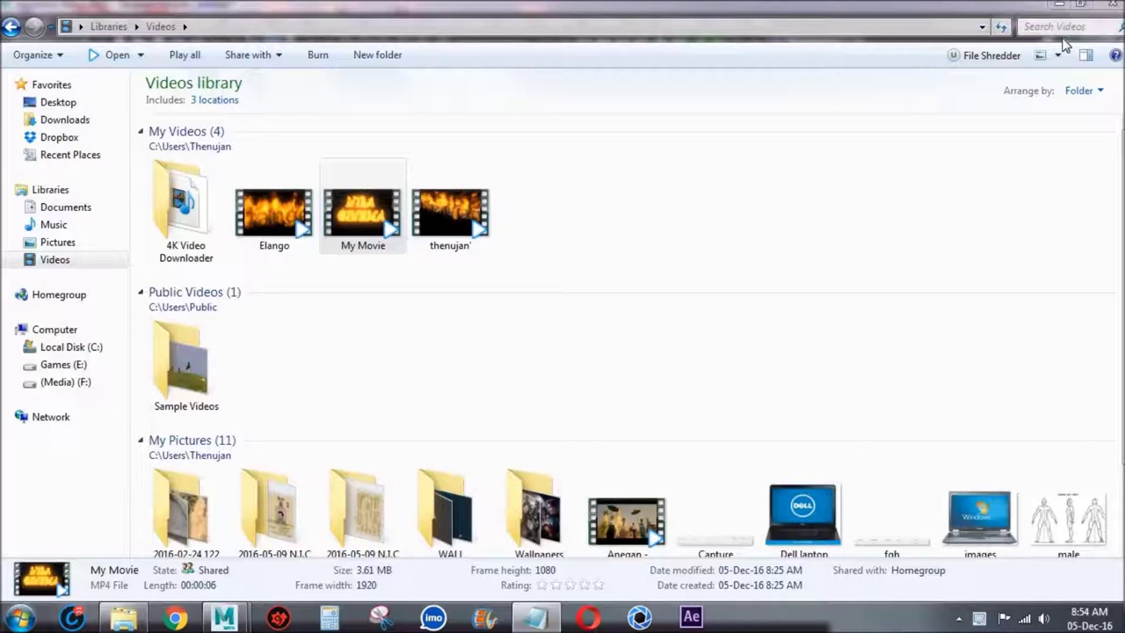
mouse_move(224, 617)
click(345, 492)
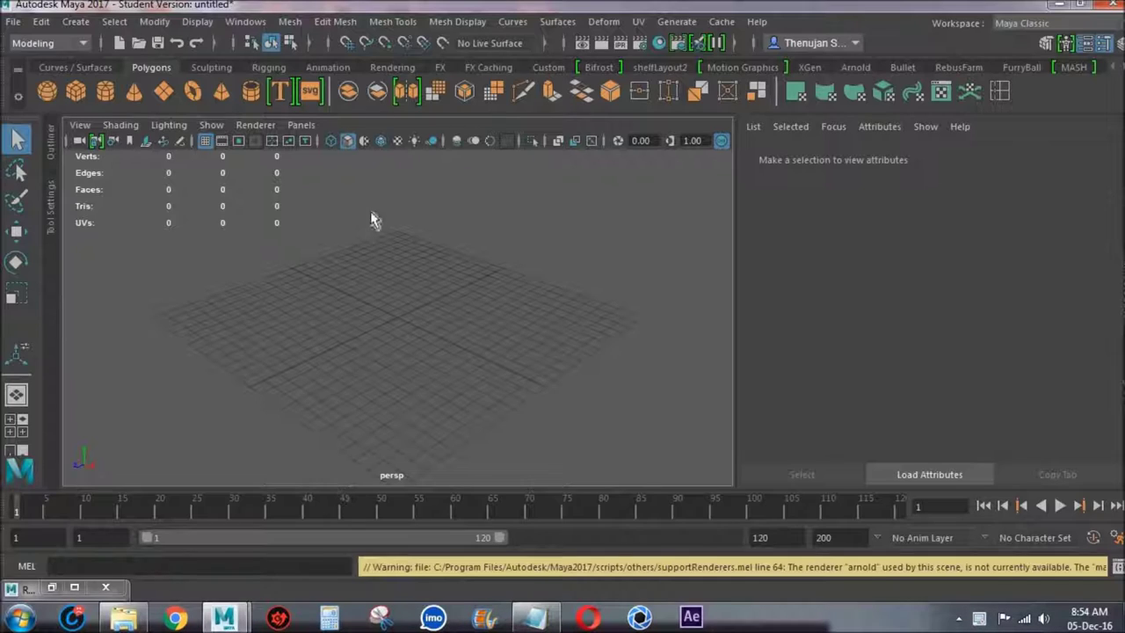
Create a polygon plane, scale it into a large floor, and set its subdivisions to 1.
click(164, 93)
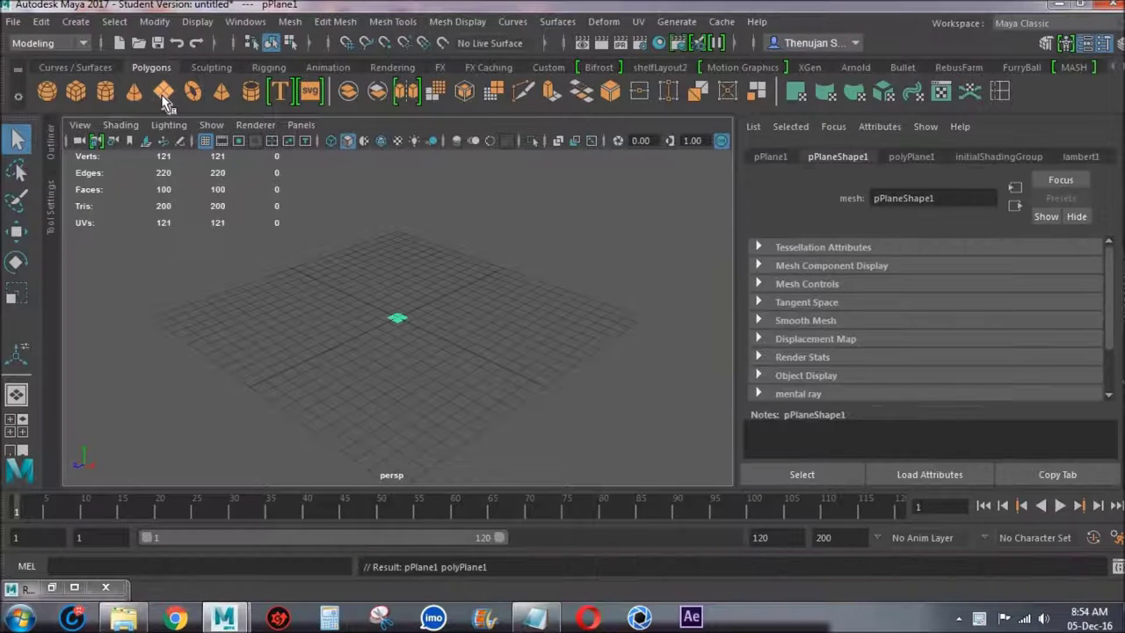
key(F3)
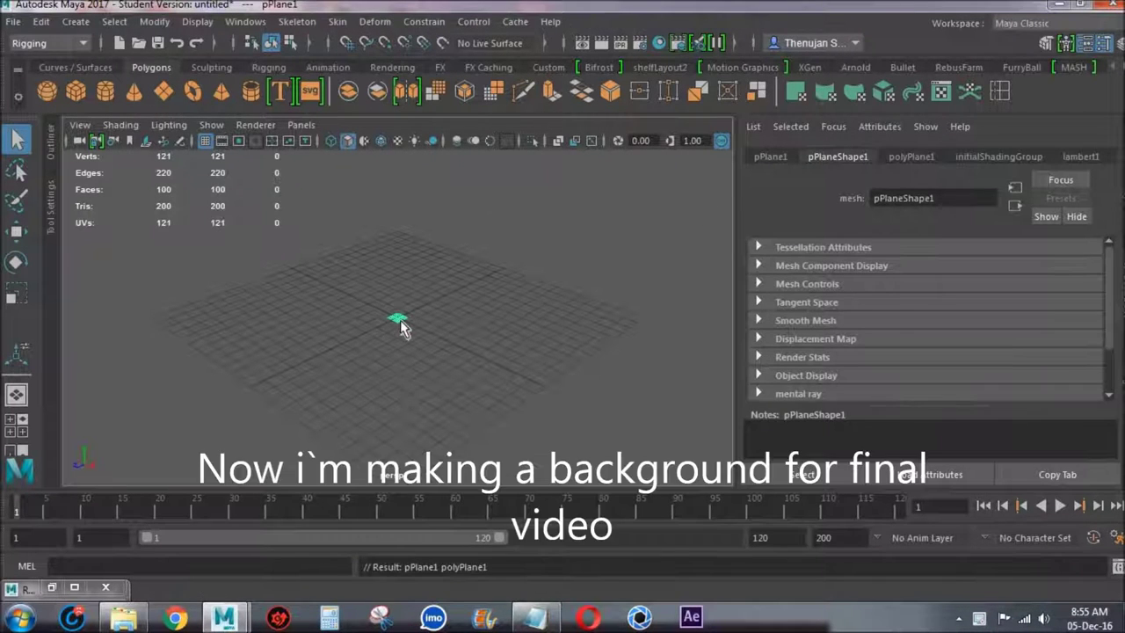
key(F6)
key(e)
key(r)
drag(397, 318, 677, 312)
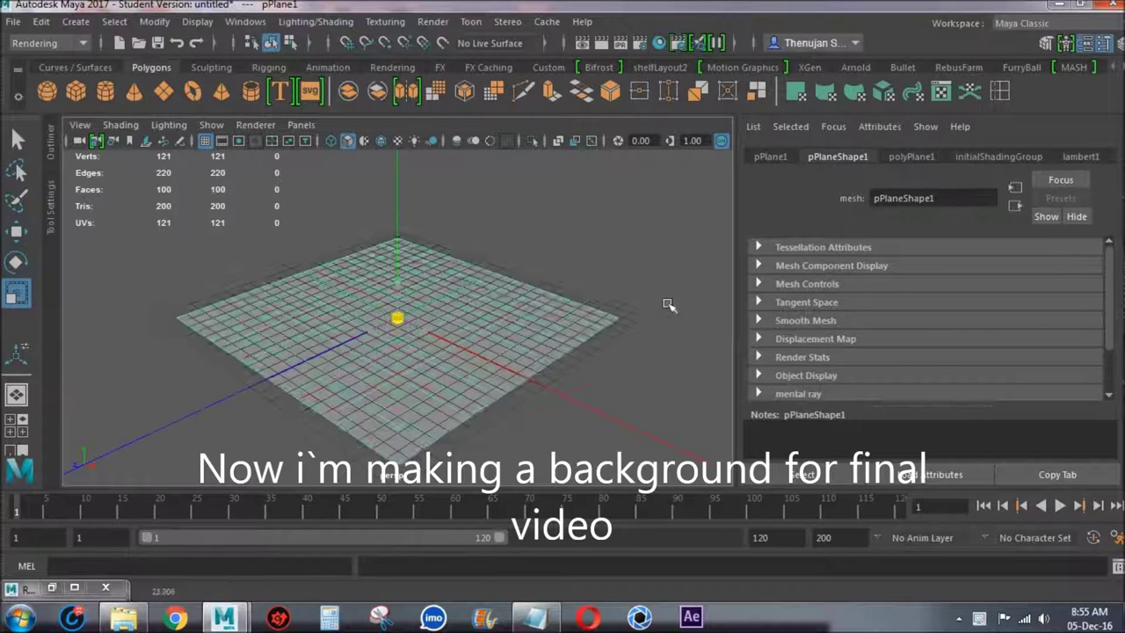
click(927, 156)
mouse_move(966, 309)
mouse_down()
mouse_move(918, 309)
mouse_move(903, 325)
mouse_up()
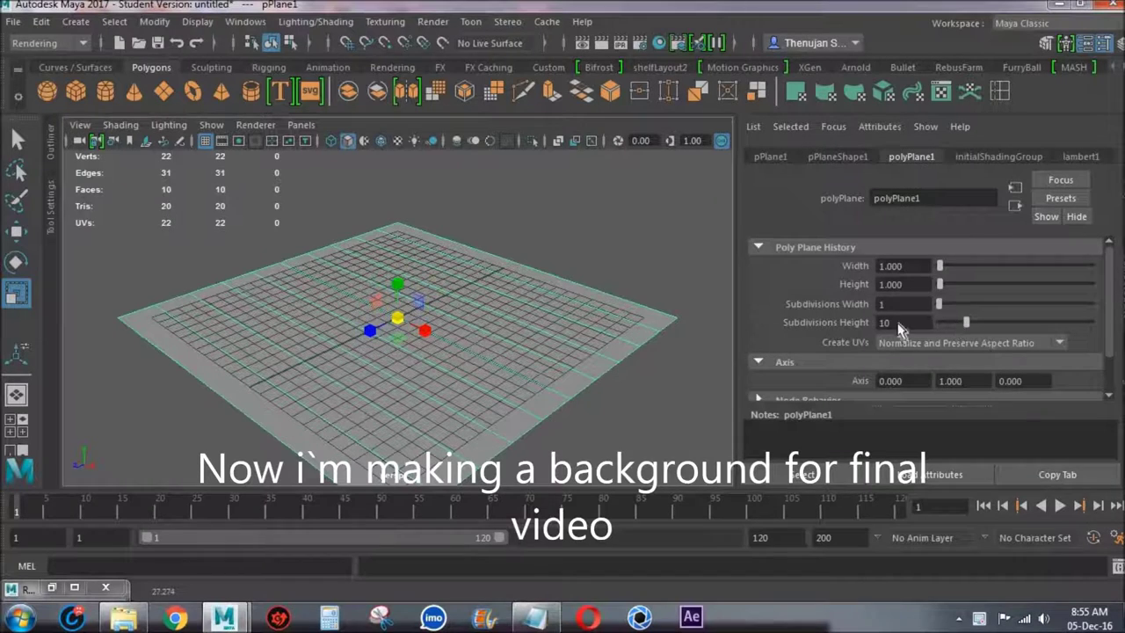
Extrude the plane's back edge upward into a tall wall.
right_drag(320, 278, 290, 254)
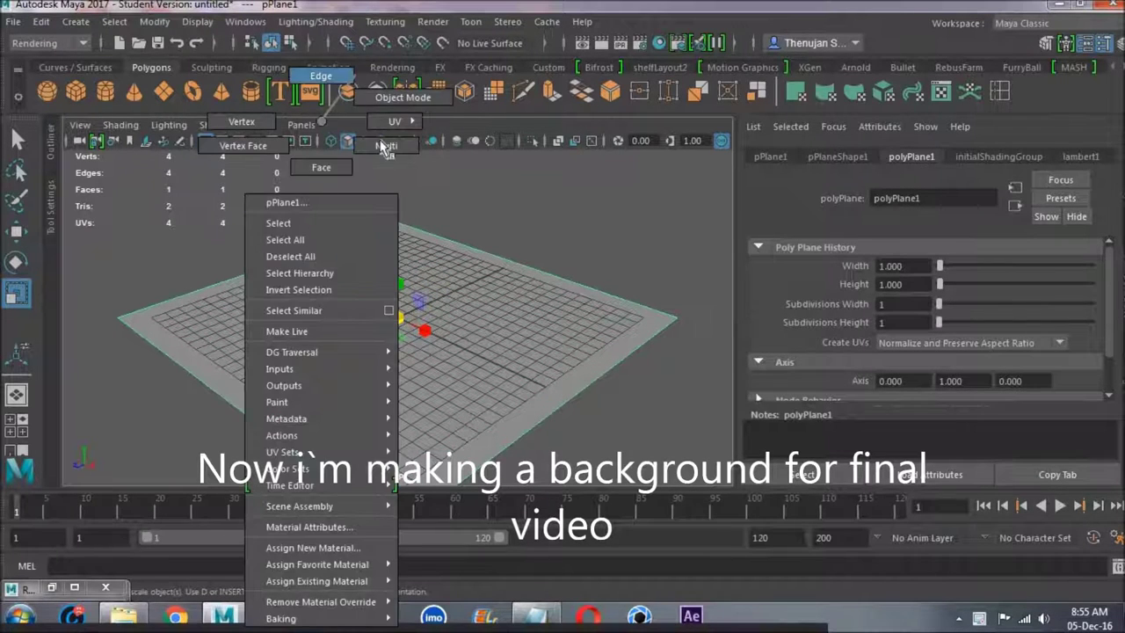
alt+drag(395, 254, 486, 255)
click(486, 255)
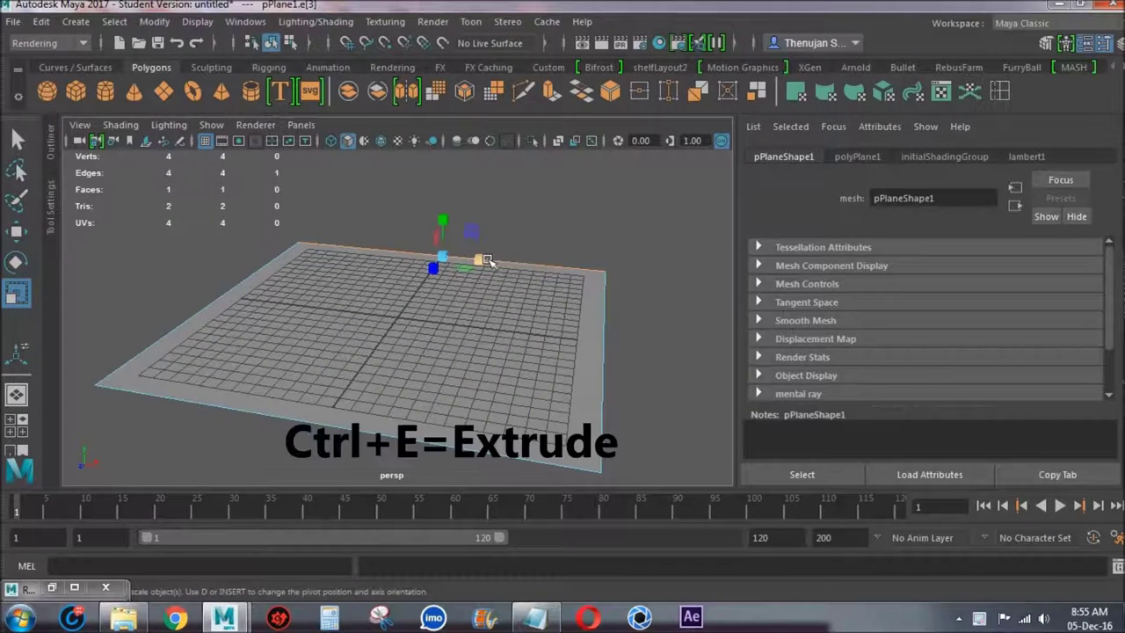
key(ctrl+e)
drag(446, 233, 444, 167)
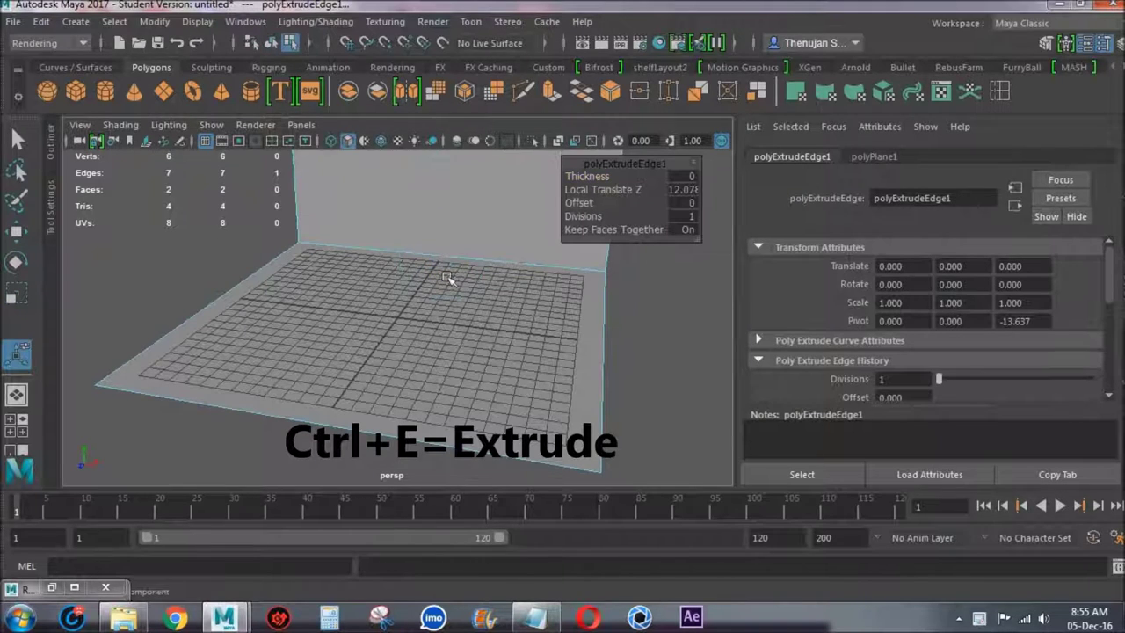
Select the corner edge where floor meets wall and switch to the Modeling menu set.
scroll(414, 224, down, 3)
mouse_move(414, 168)
alt+mouse_down()
mouse_move(520, 290)
mouse_move(364, 296)
alt+mouse_up()
click(388, 297)
scroll(388, 297, up, 3)
scroll(388, 290, up, 3)
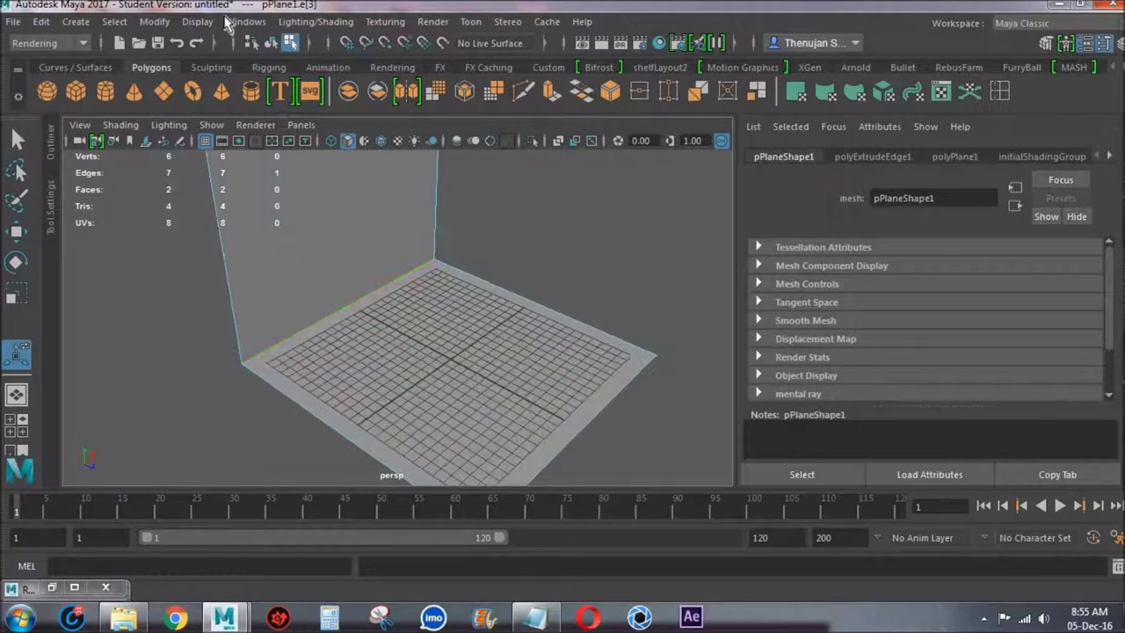
click(50, 43)
click(40, 60)
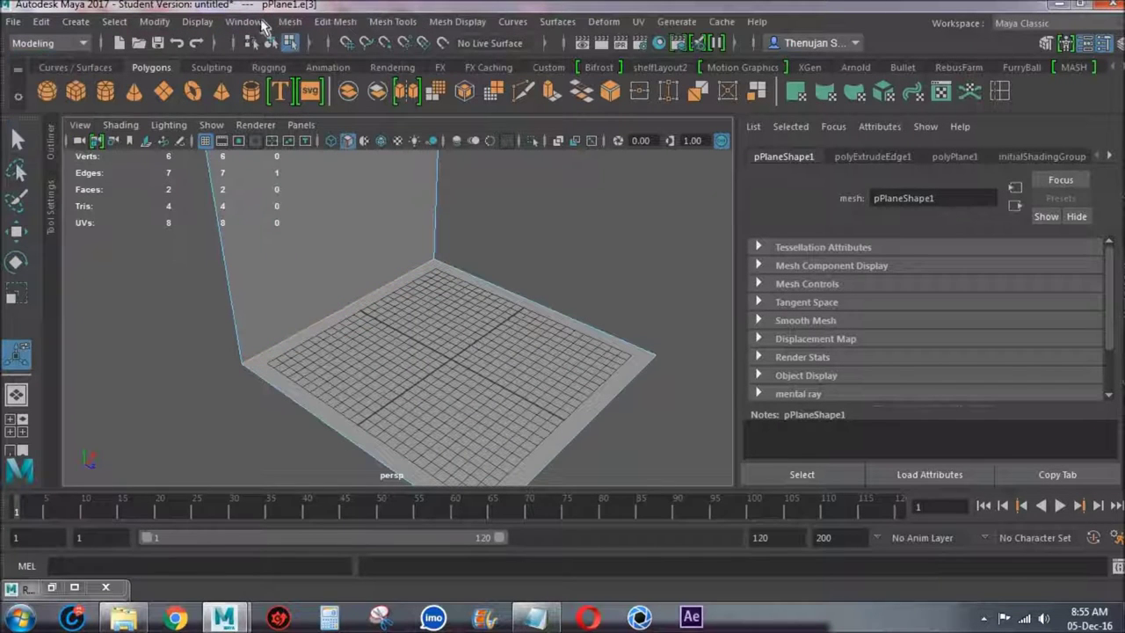
Bevel the floor-wall corner edge with fraction 0.4 and 9 segments.
click(335, 21)
click(351, 81)
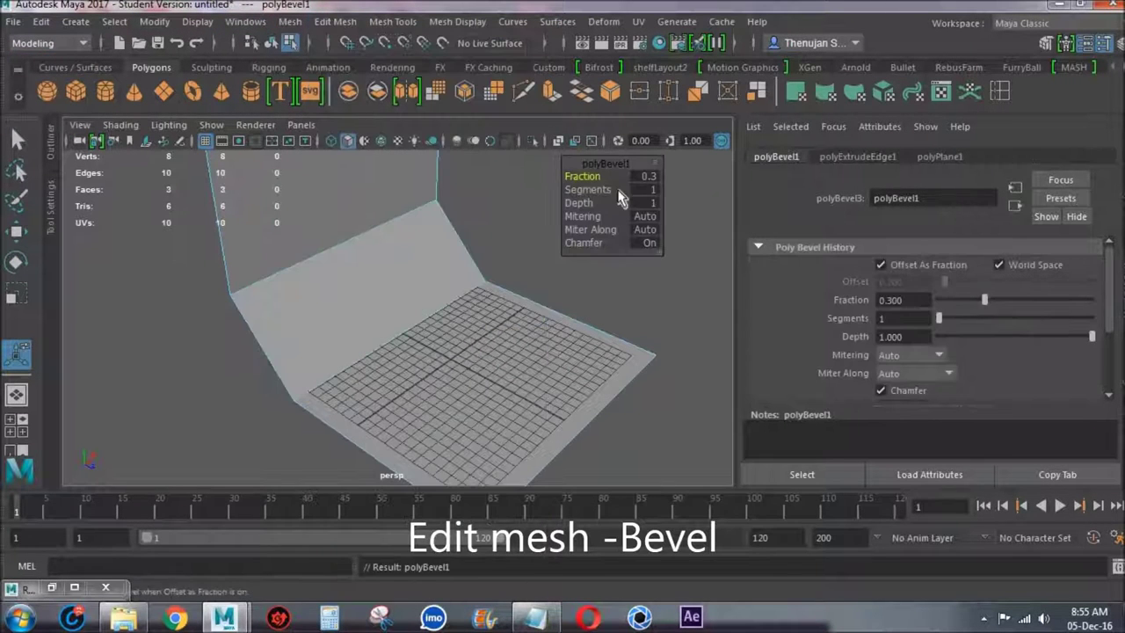
mouse_move(625, 192)
mouse_down()
mouse_move(644, 191)
mouse_move(582, 176)
mouse_move(620, 191)
mouse_up()
alt+drag(465, 281, 453, 291)
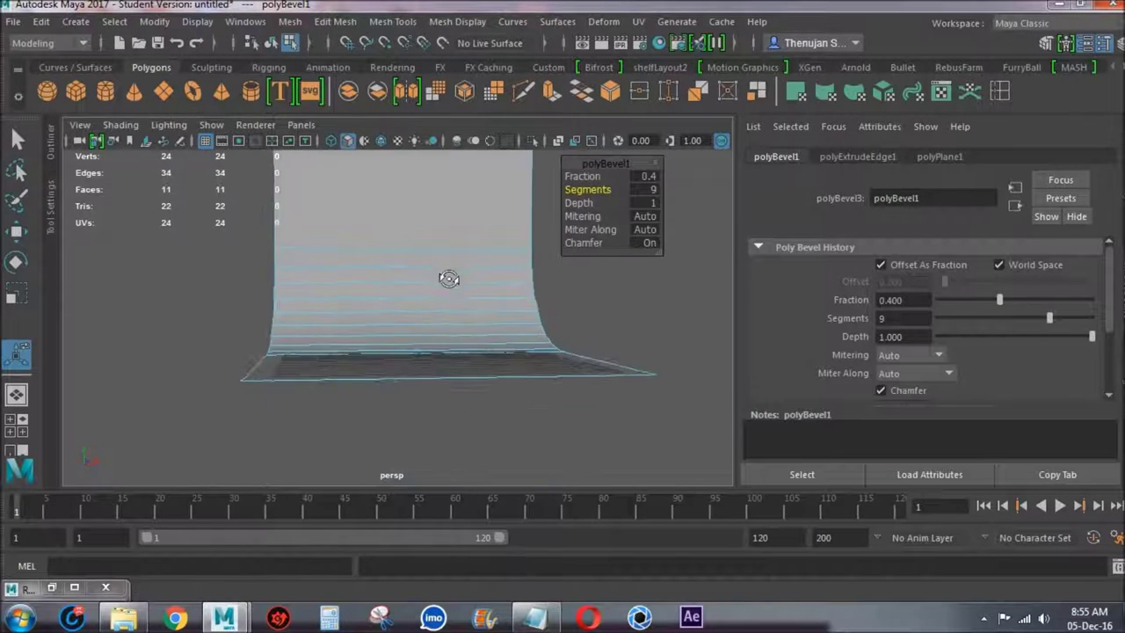
Select the whole backdrop, orbit to a low front view, and add 3D text.
right_drag(453, 283, 533, 101)
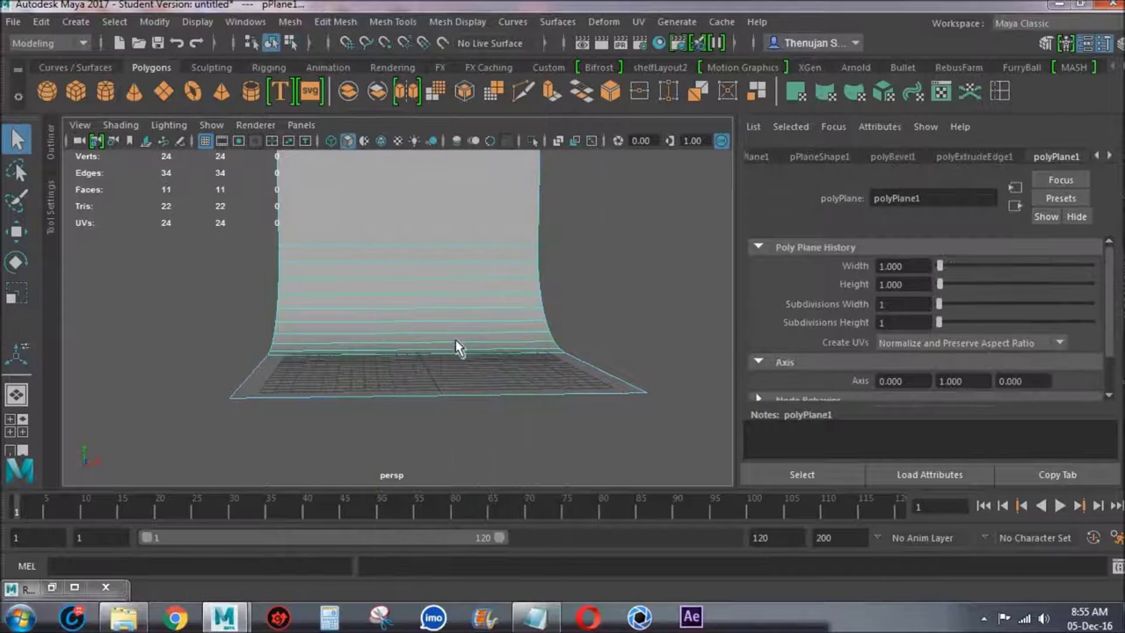
key(r)
alt+drag(534, 359, 443, 337)
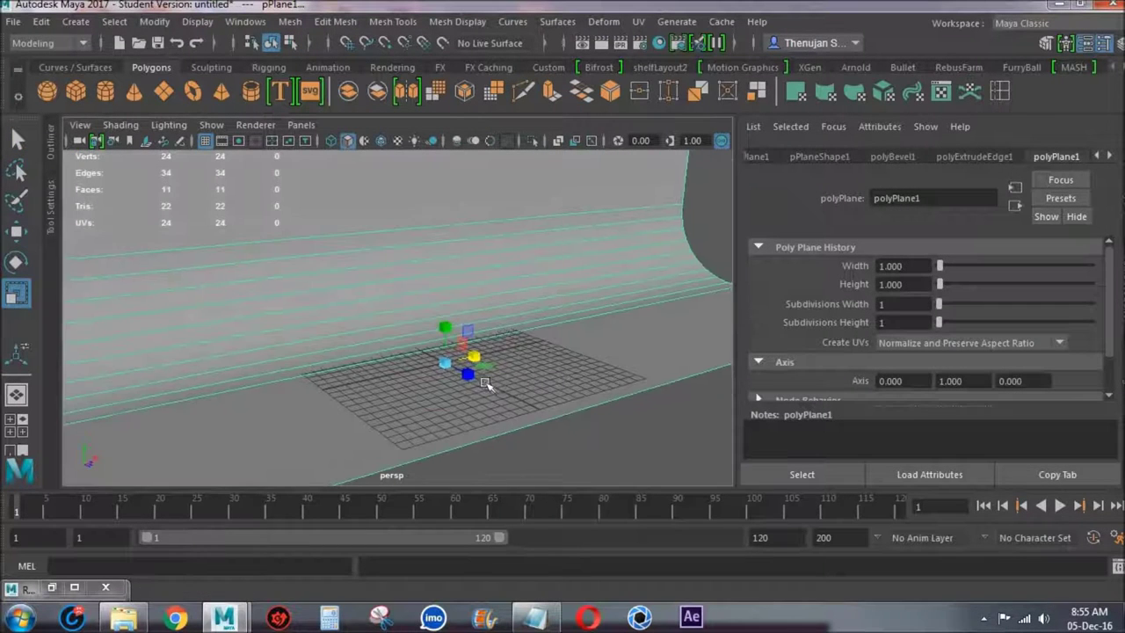
alt+drag(492, 359, 528, 339)
click(282, 91)
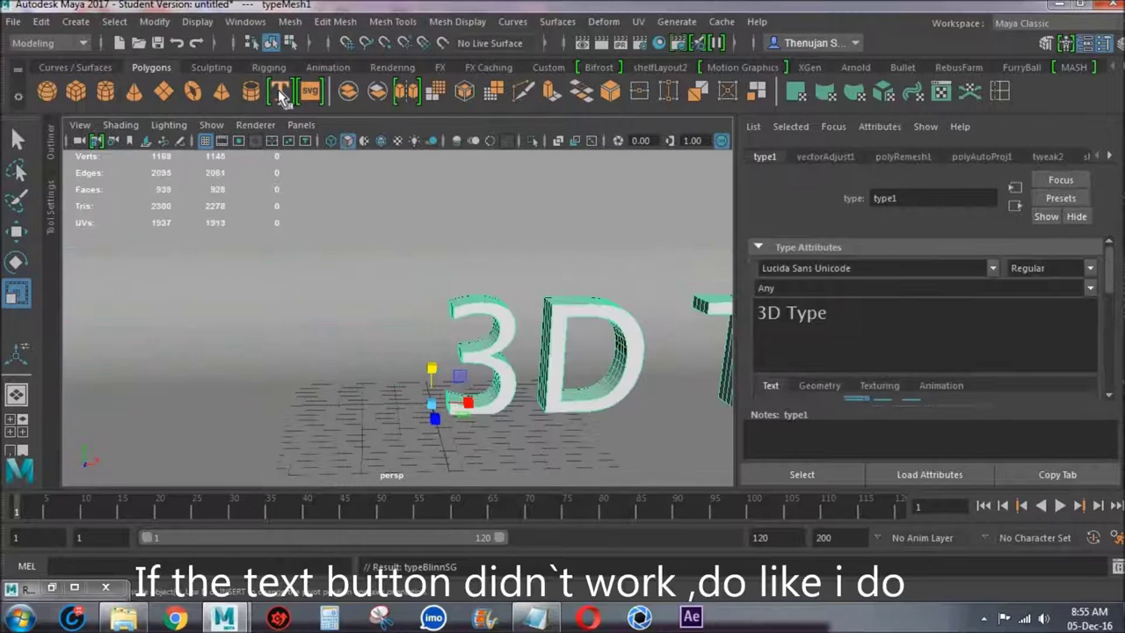
Load Type.mll and Mayatomr.mll with auto load enabled in the Plug-in Manager.
click(245, 21)
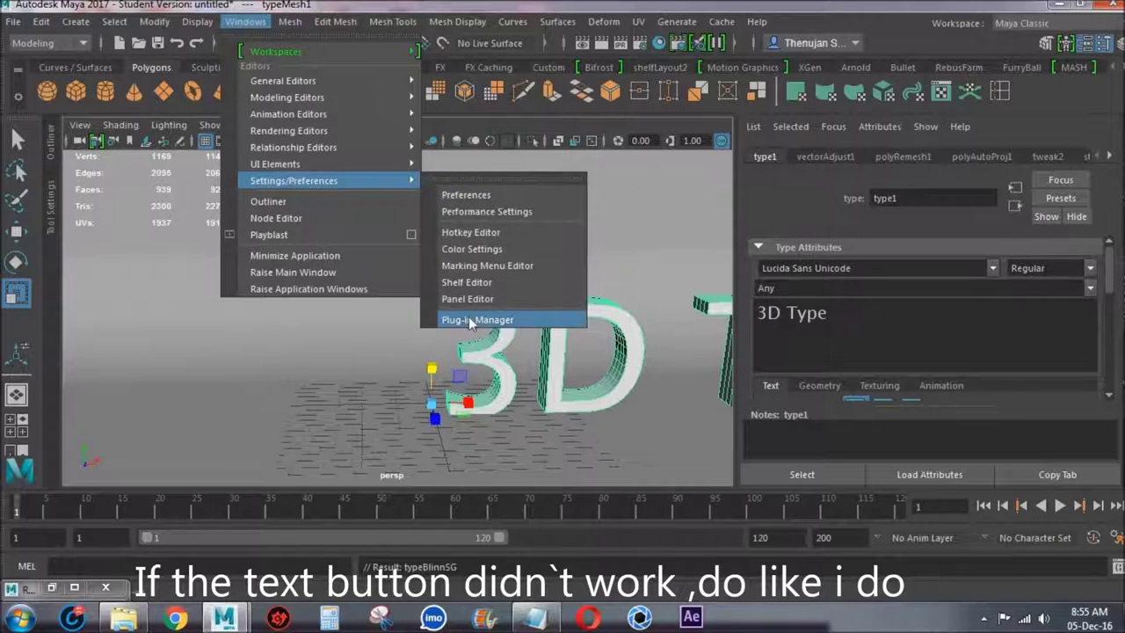
click(475, 319)
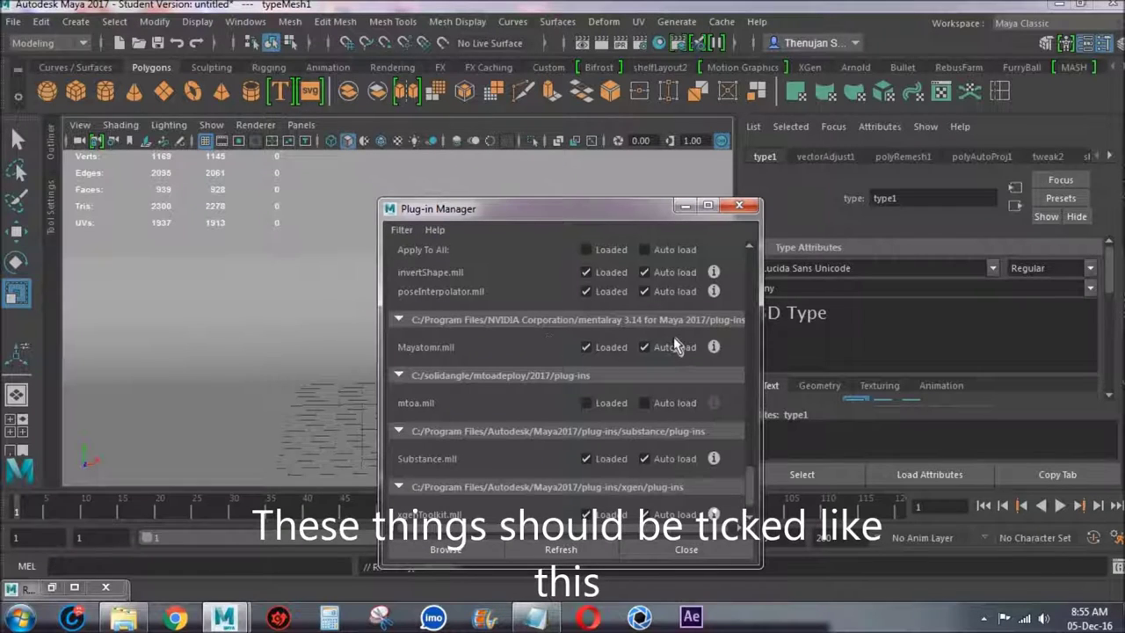
drag(751, 486, 748, 397)
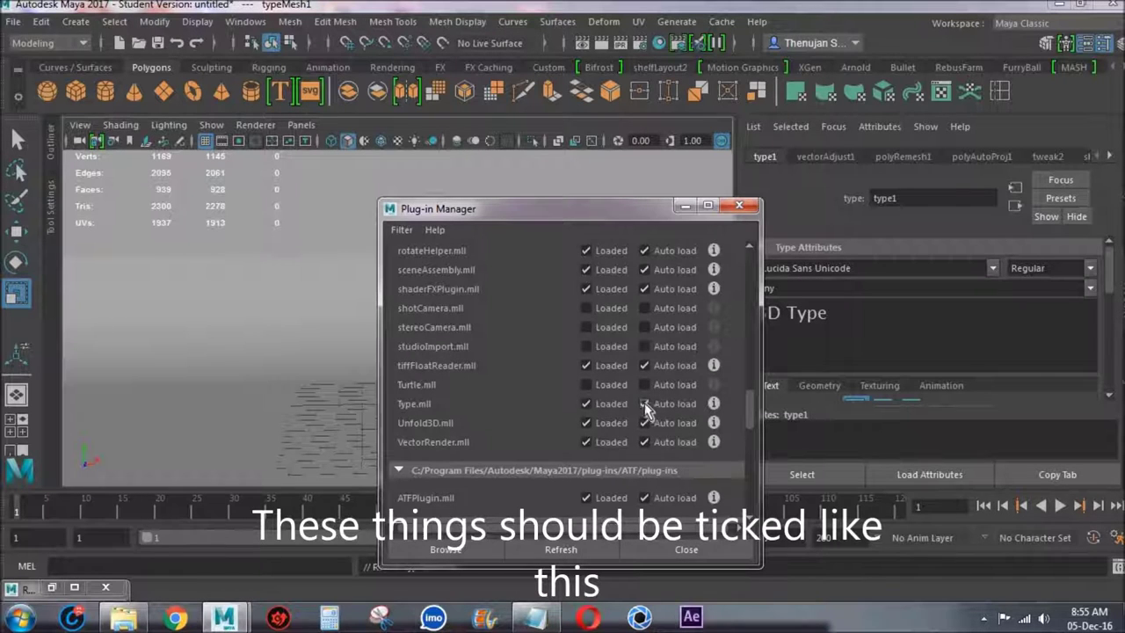
drag(748, 420, 755, 477)
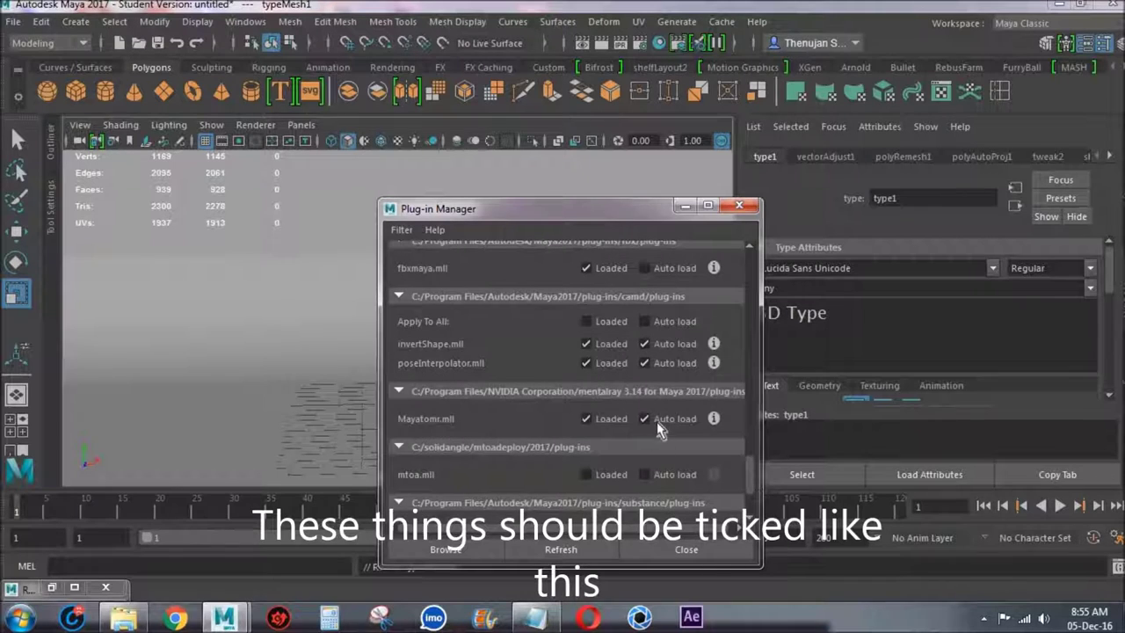
click(699, 550)
alt+right_drag(618, 376, 451, 352)
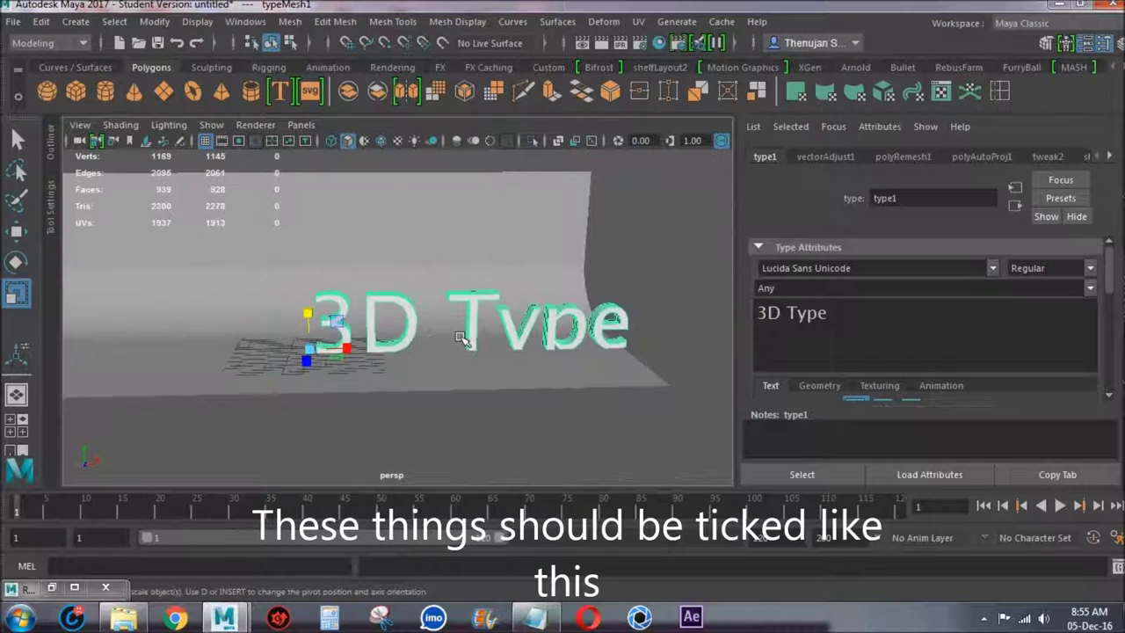
Move the 3D text left and replace its default text with the author's first name.
key(w)
mouse_move(334, 352)
mouse_down()
mouse_move(149, 308)
mouse_move(144, 274)
mouse_up()
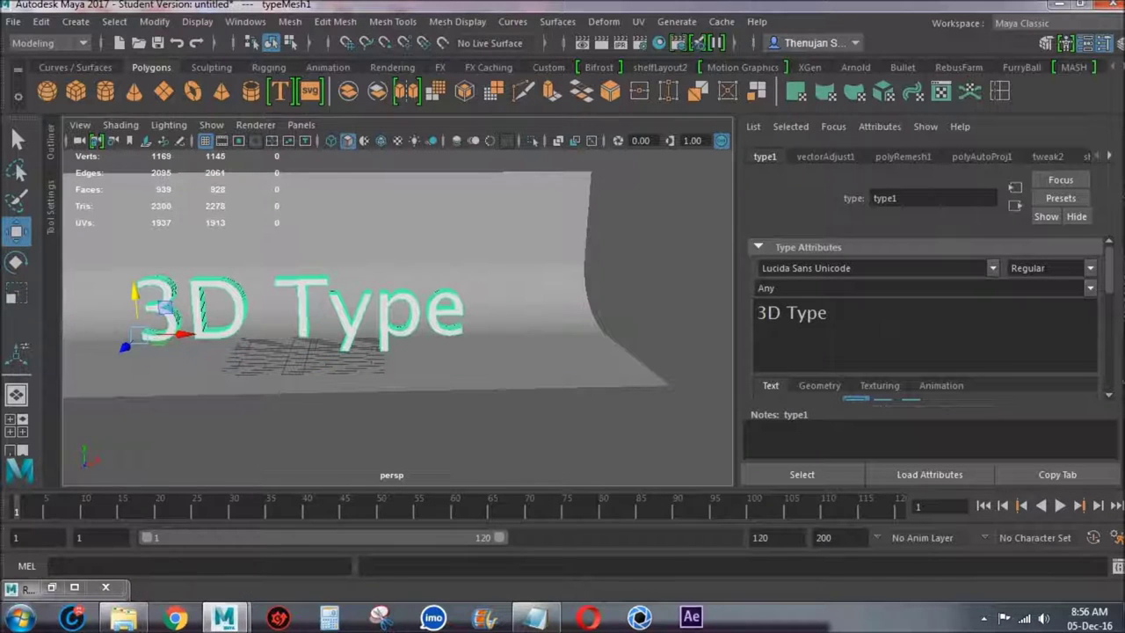
key(BackSpace)
key(BackSpace)
key(BackSpace)
key(BackSpace)
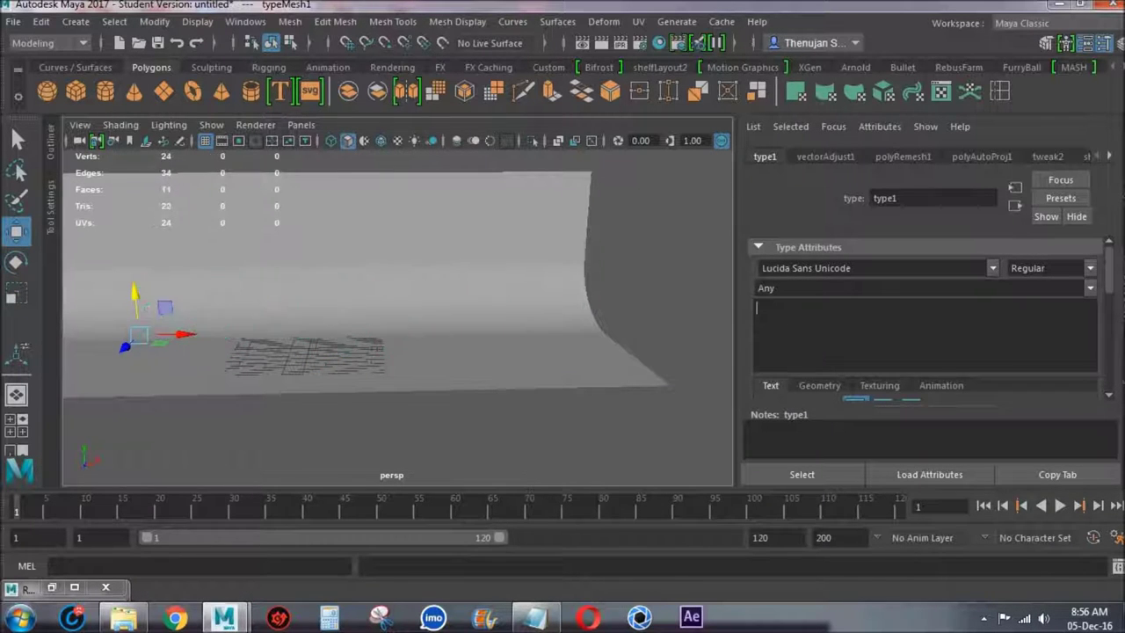
text(Th)
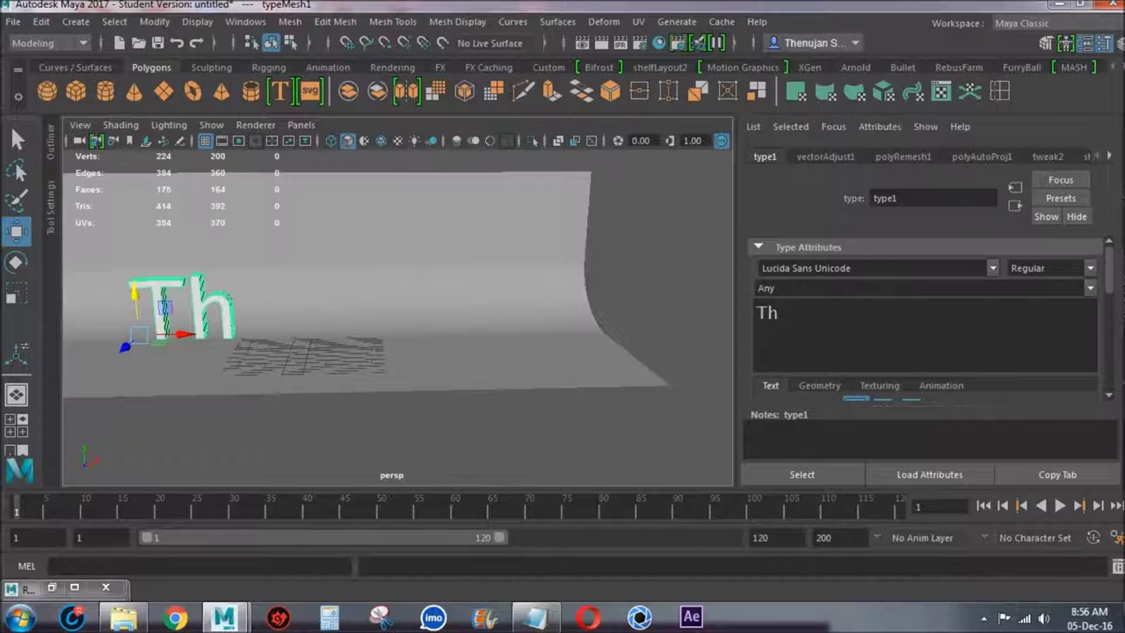
text(enuju)
key(BackSpace)
key(BackSpace)
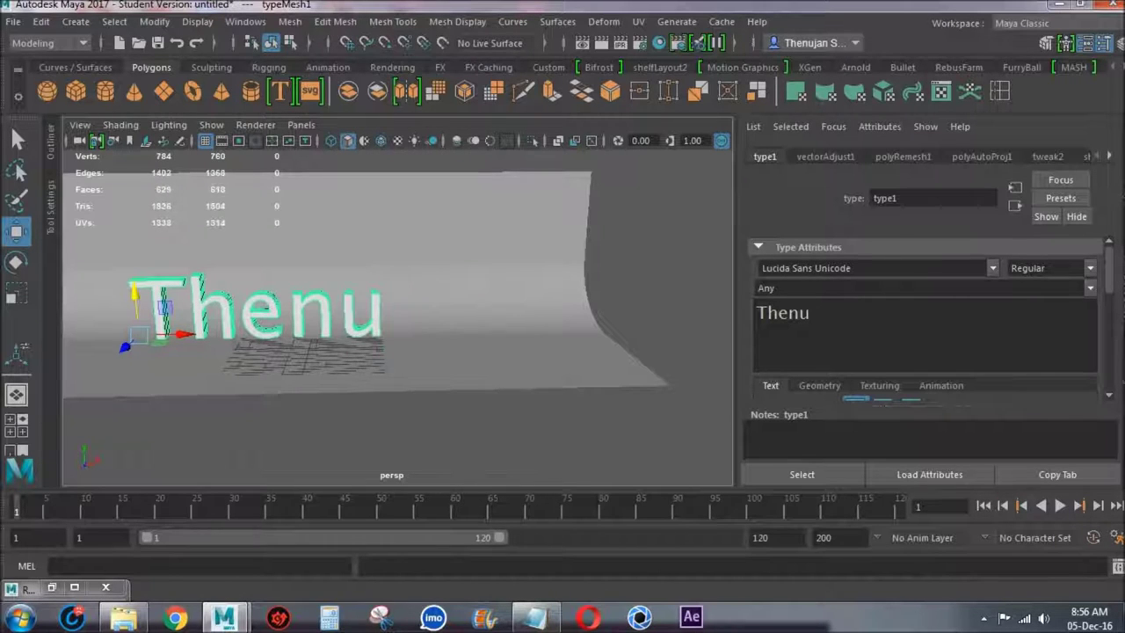
text(jan)
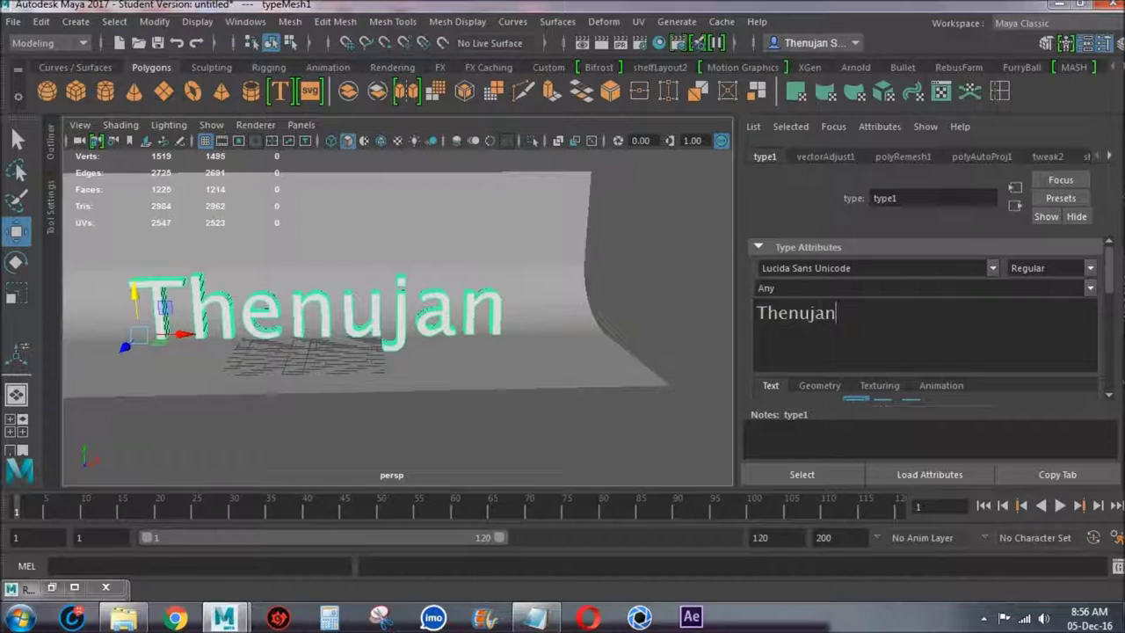
Scale the name text down to about half size and frame it in the view.
scroll(879, 345, down, 2)
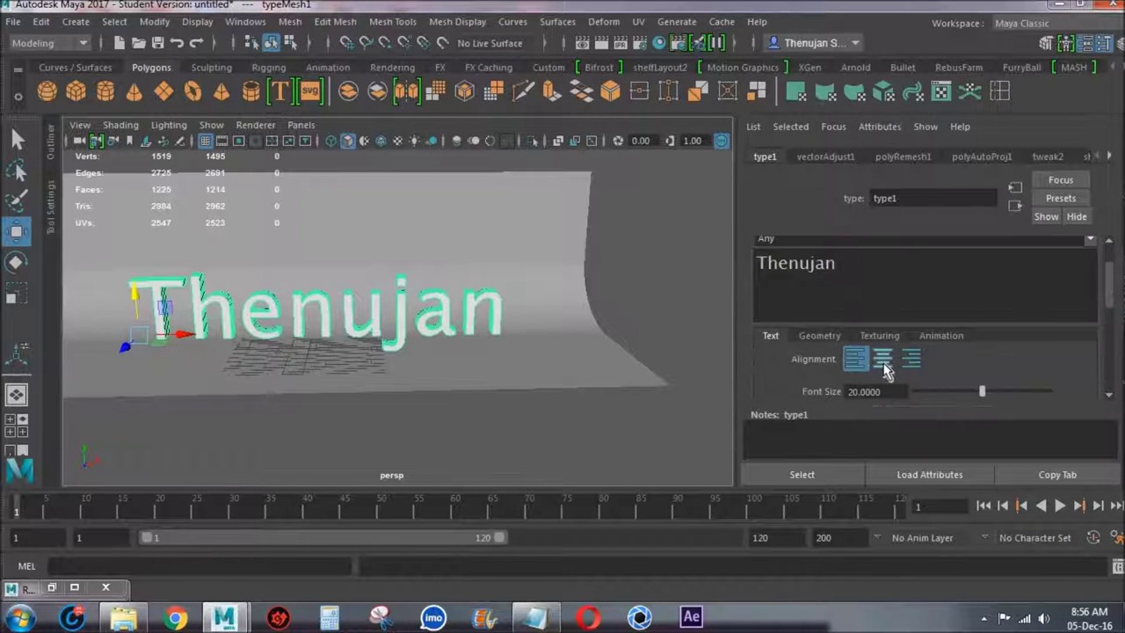
mouse_move(528, 352)
alt+mouse_down()
mouse_move(413, 365)
mouse_move(609, 367)
alt+mouse_up()
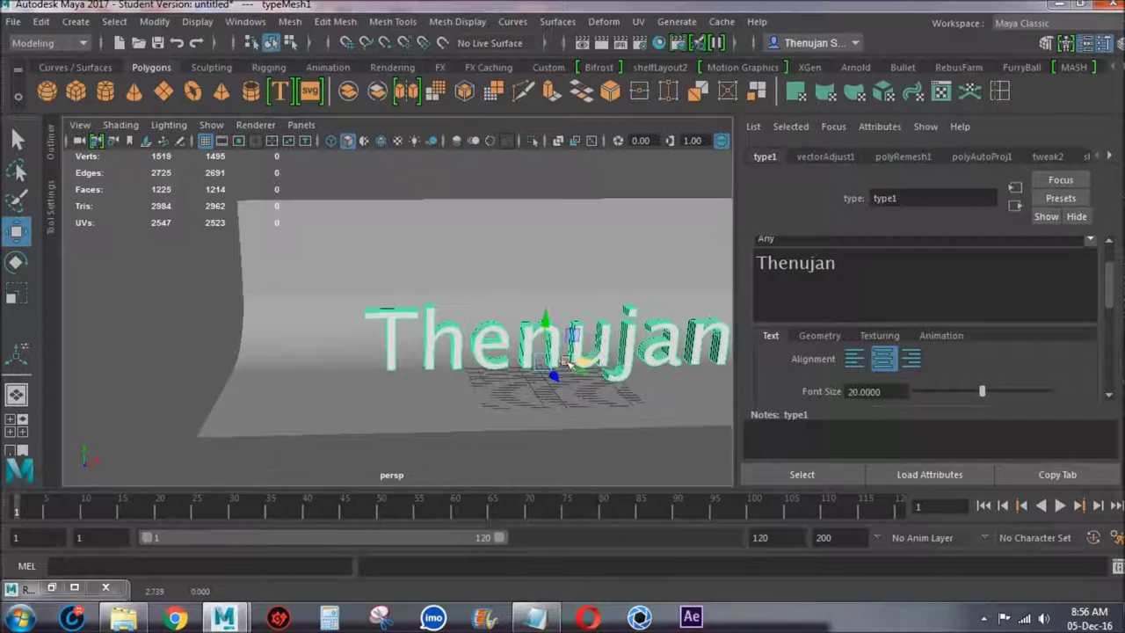
key(r)
drag(545, 362, 447, 343)
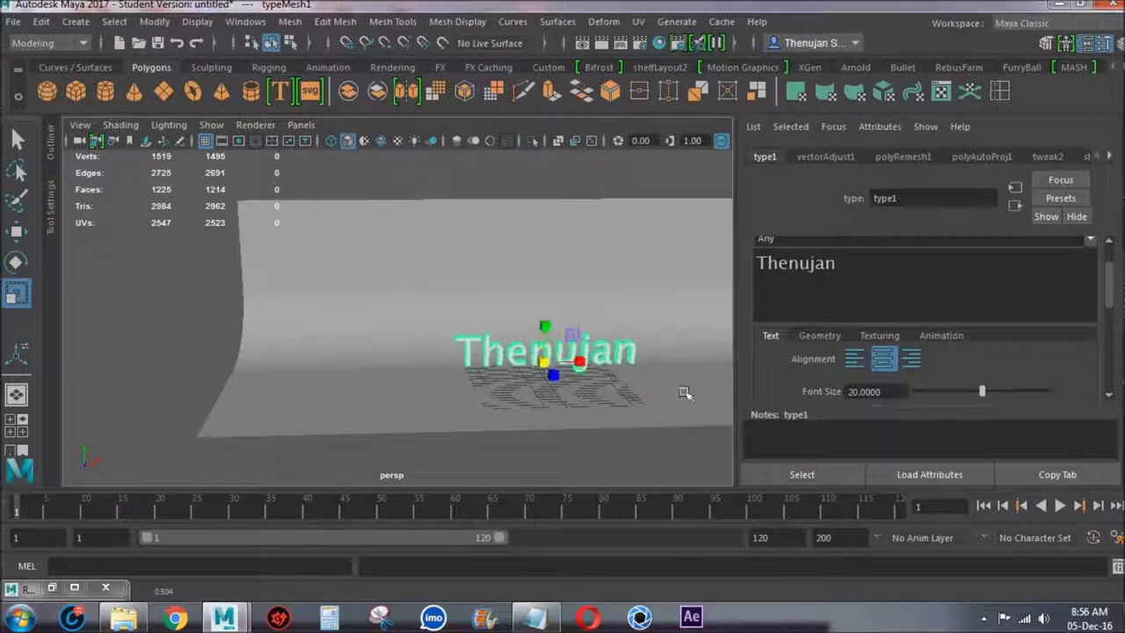
alt+drag(596, 375, 603, 395)
scroll(618, 403, up, 3)
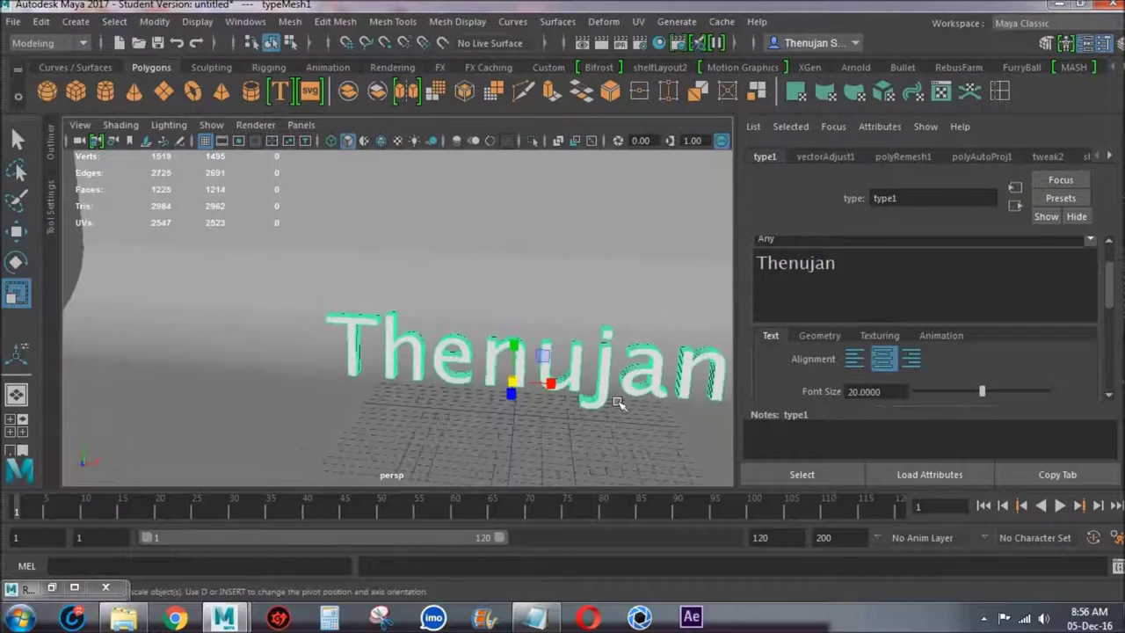
key(f)
scroll(616, 396, down, 2)
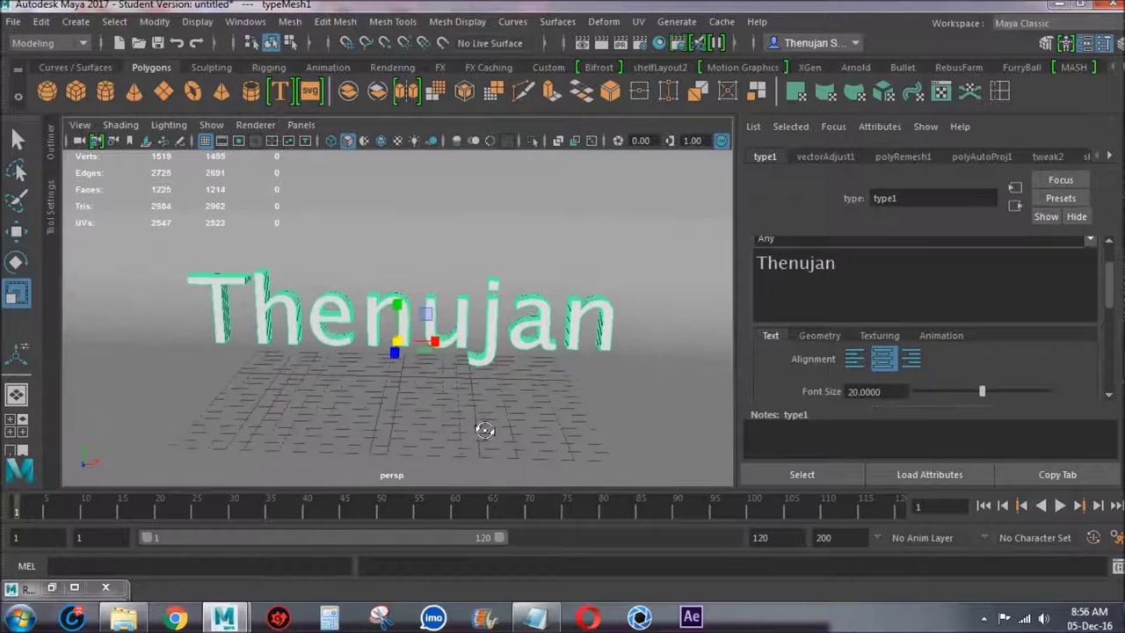
Orbit to a new angle on the text and make a test render of the current frame.
alt+drag(490, 428, 539, 326)
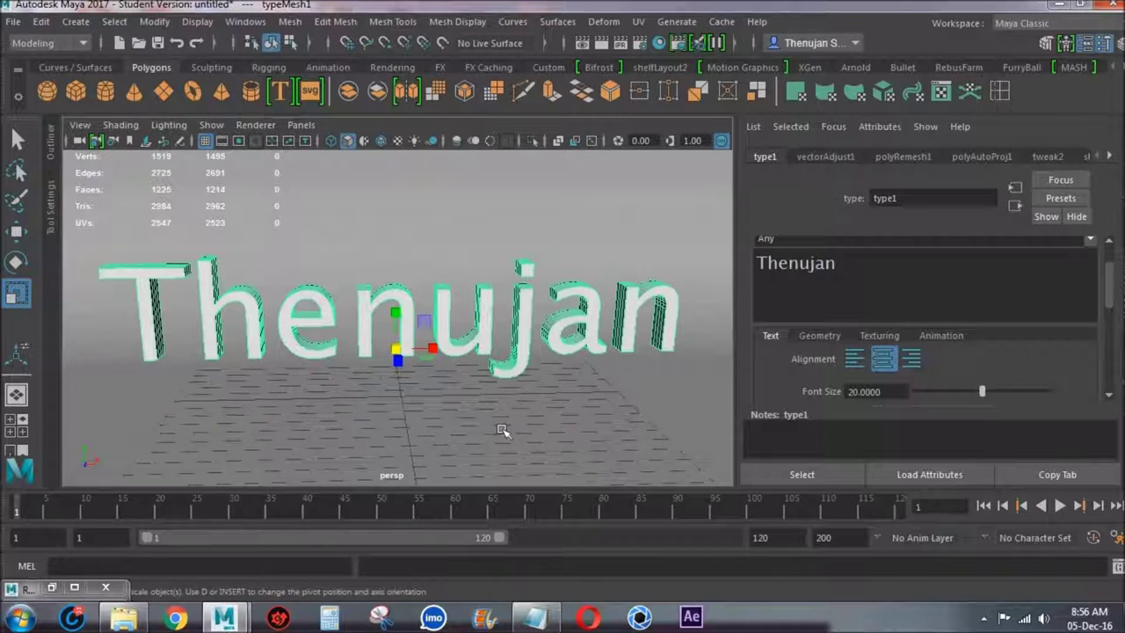
right_click(532, 337)
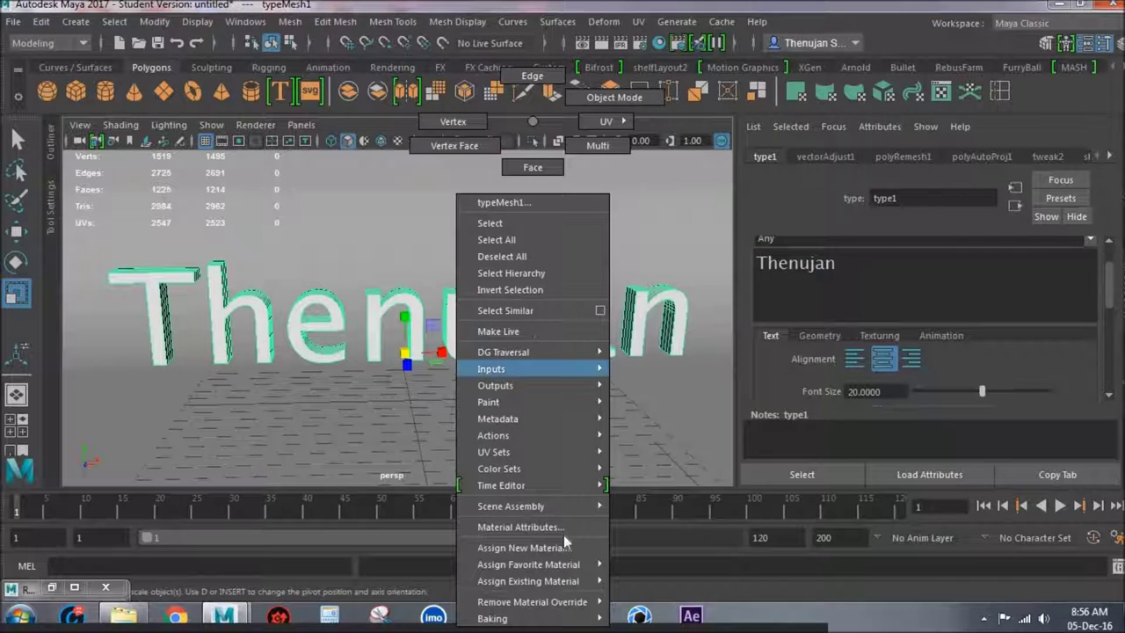
click(607, 97)
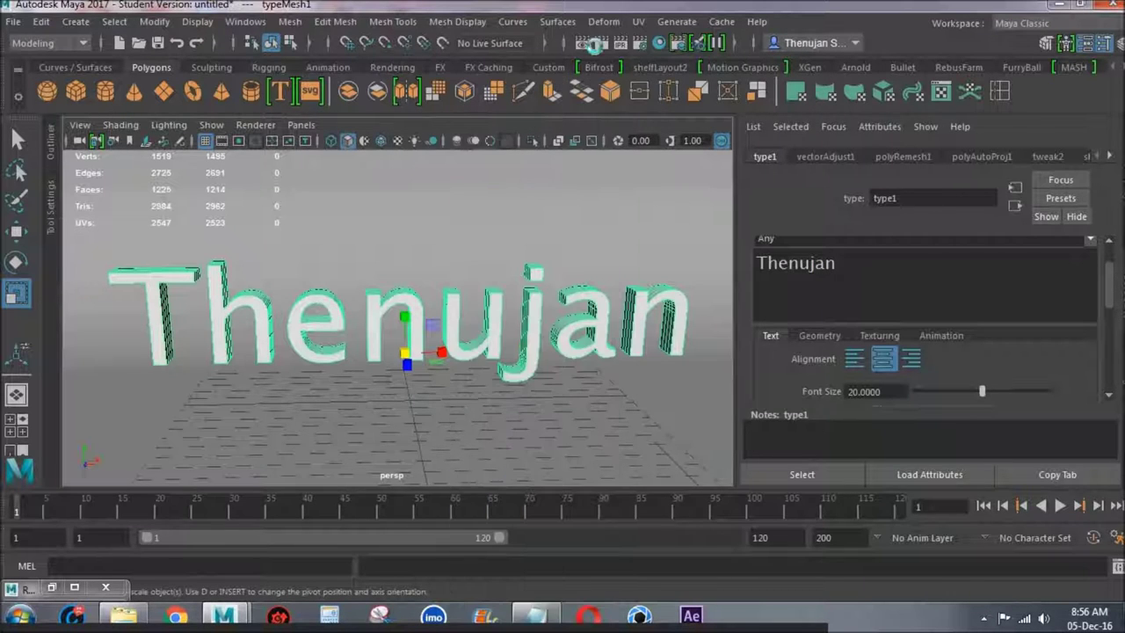
click(597, 44)
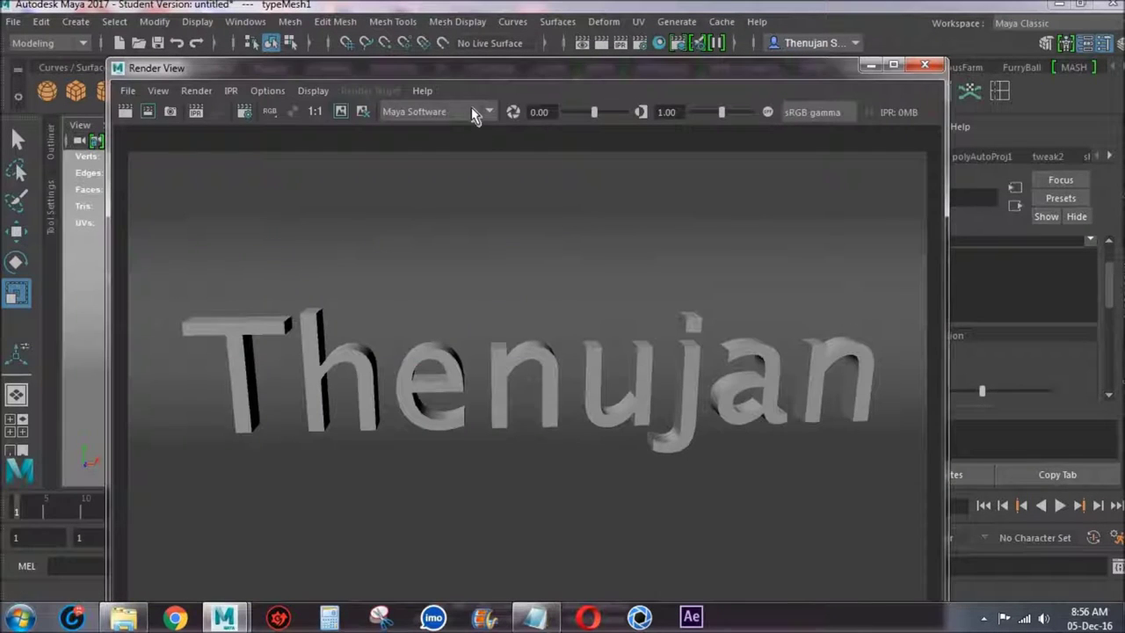
Switch the renderer to mental ray, re-render the frame, and close Render View.
click(473, 114)
click(404, 198)
click(128, 112)
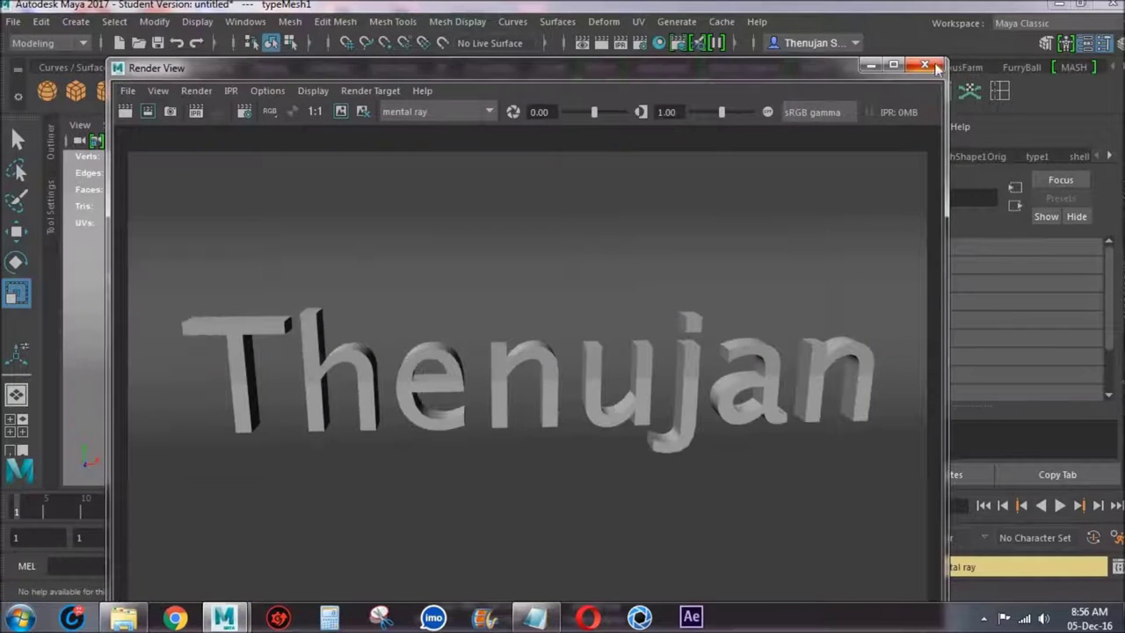
click(936, 67)
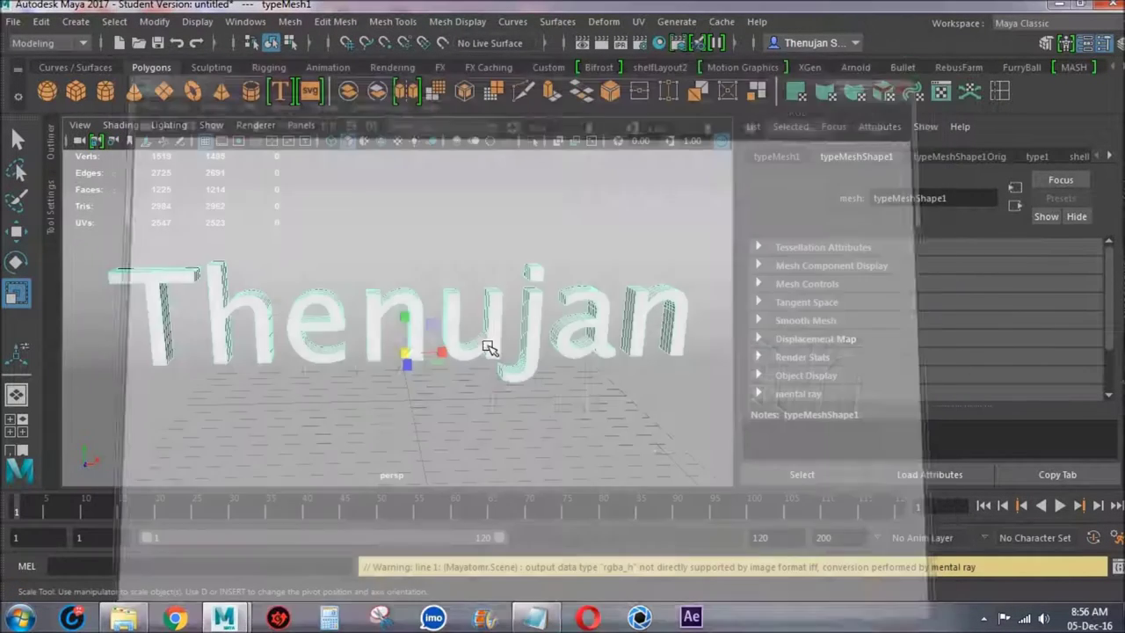
right_drag(432, 206, 498, 553)
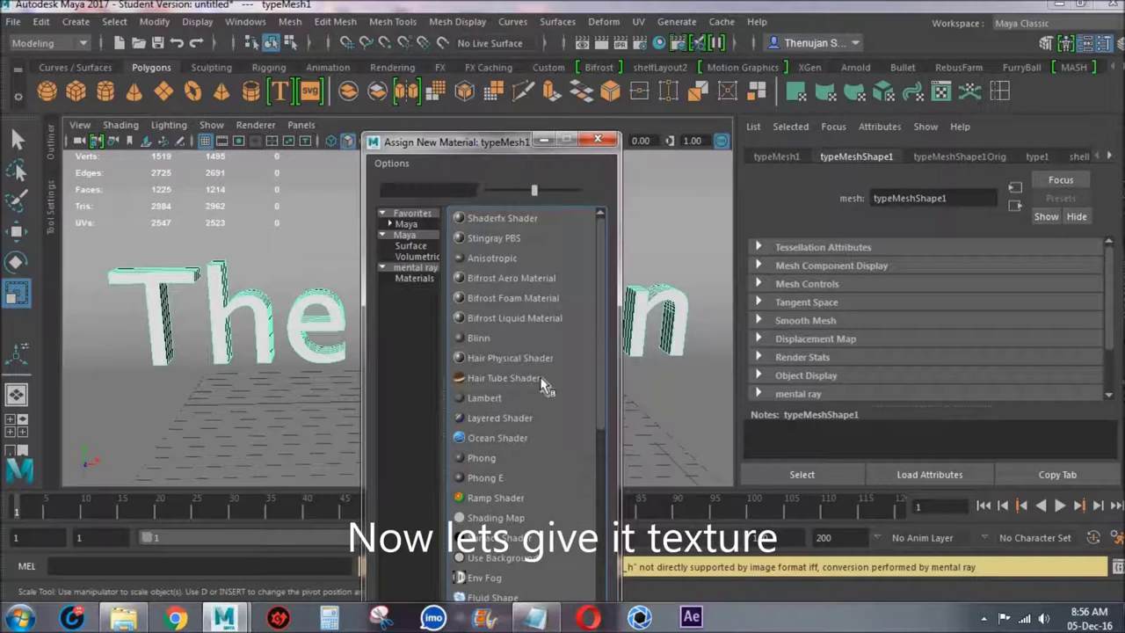
Give the text a new Lambert material with a File texture on its colour.
click(525, 397)
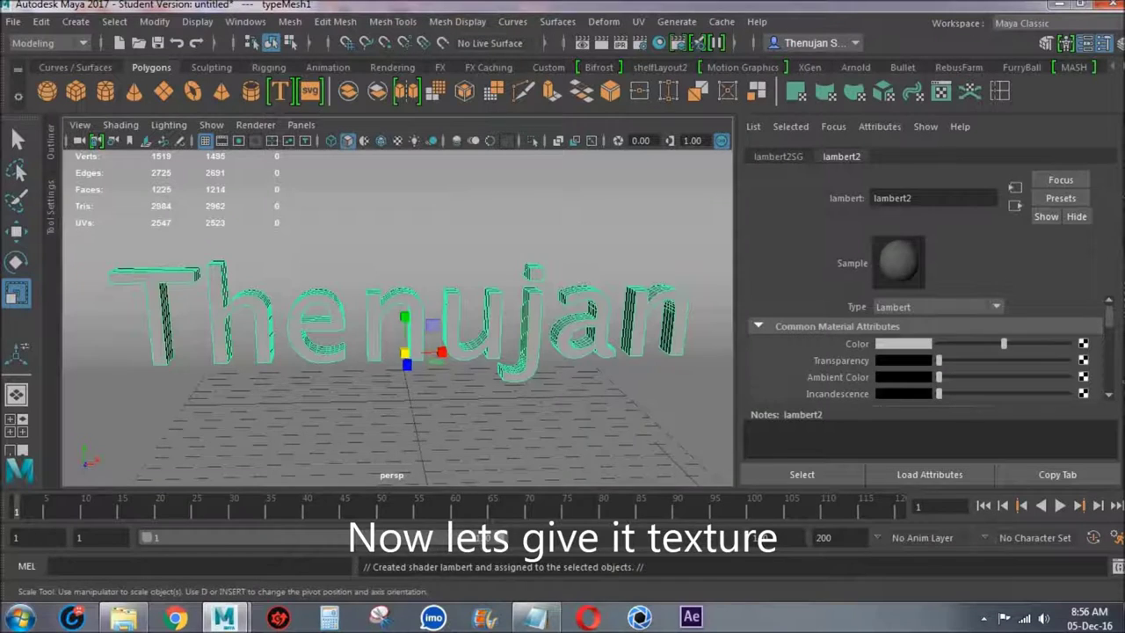
click(1083, 344)
click(532, 345)
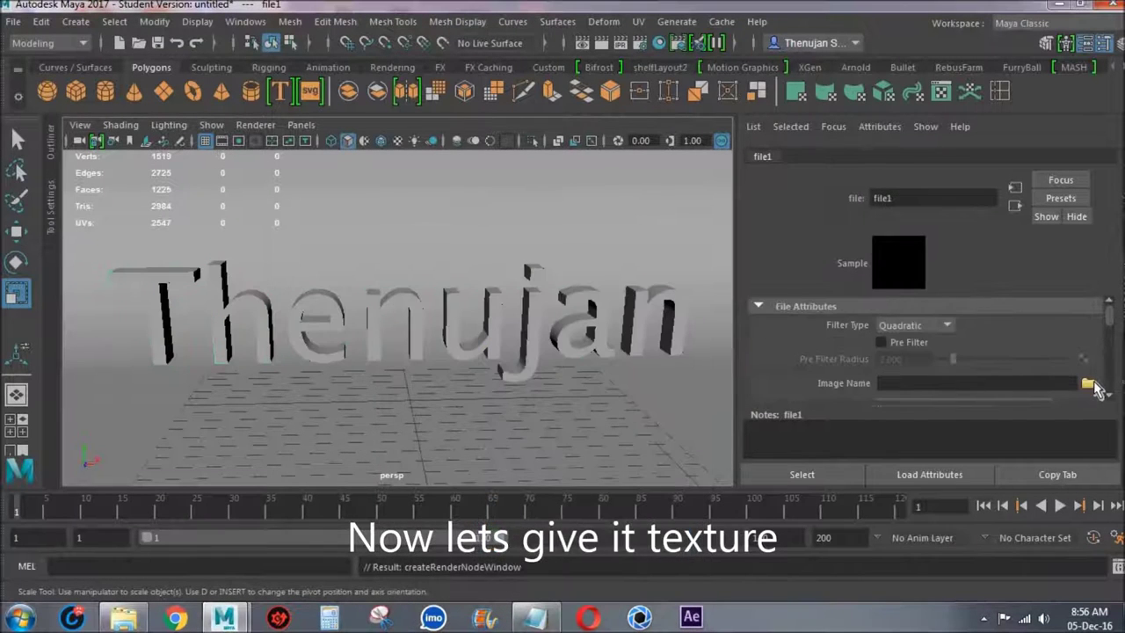
Load iron_texture637.jpg from the Desktop texture folder into the file node.
click(1090, 384)
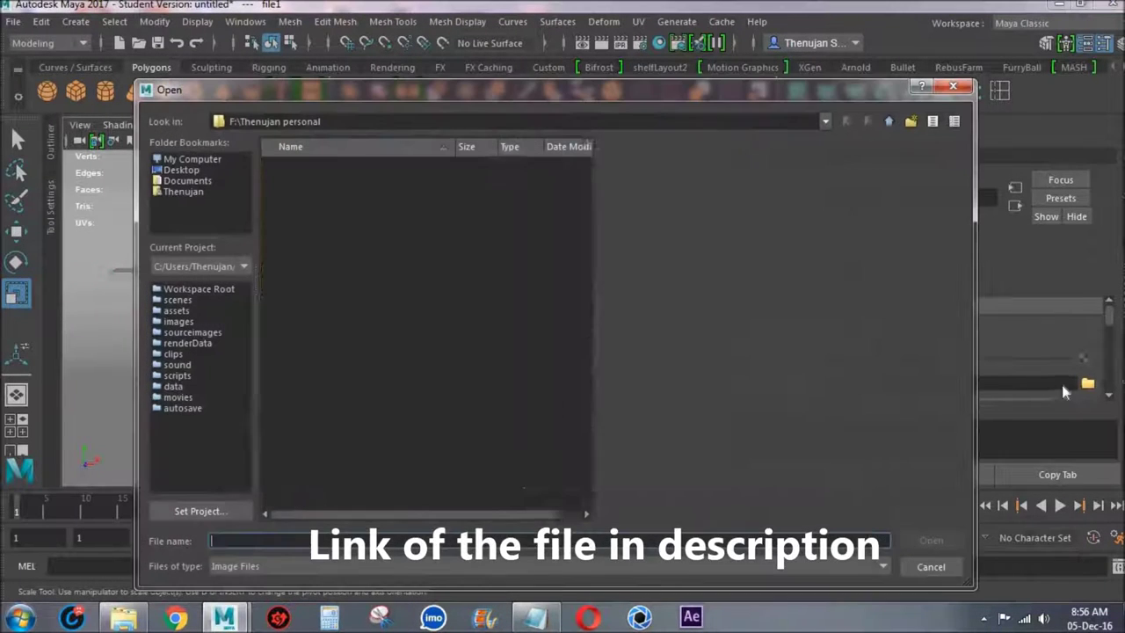
click(178, 170)
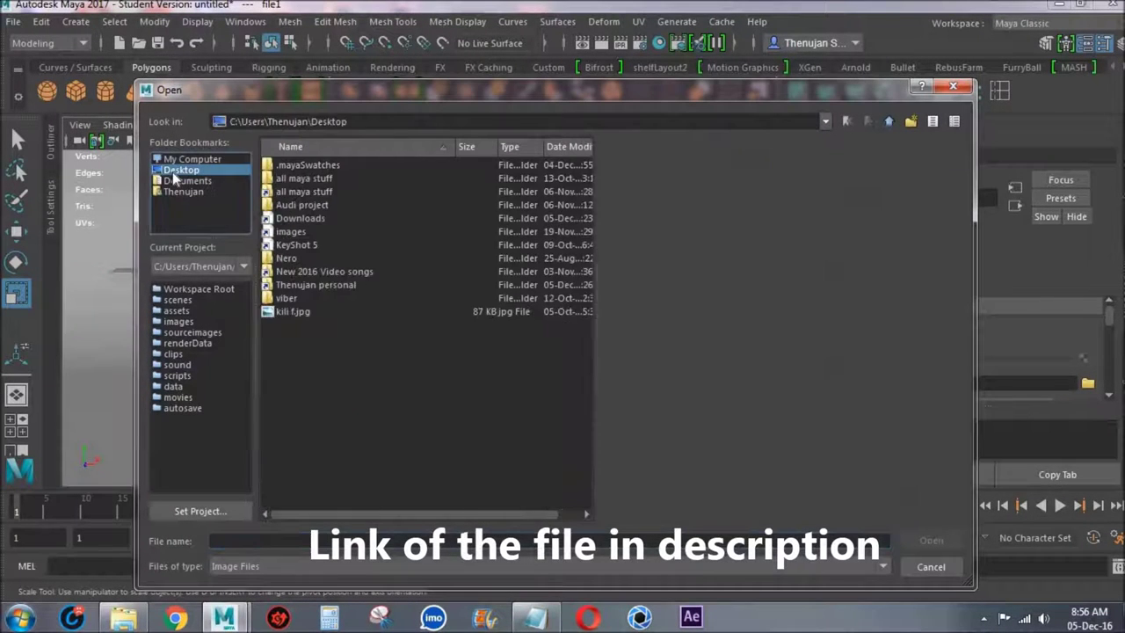
double_click(325, 283)
scroll(427, 342, down, 5)
click(346, 496)
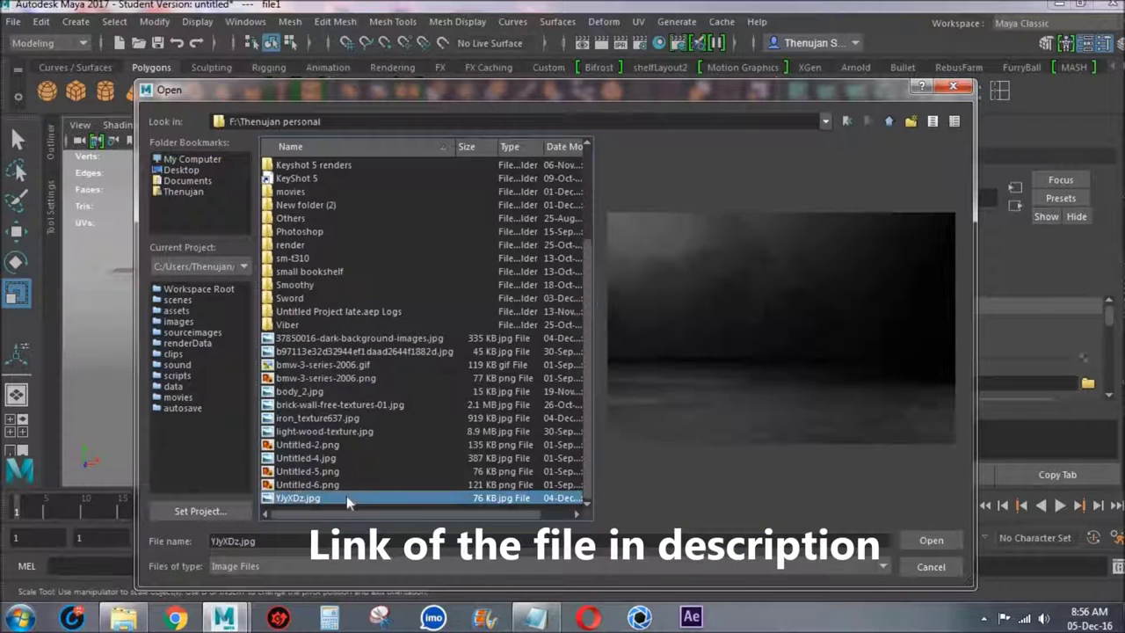
click(323, 420)
click(930, 541)
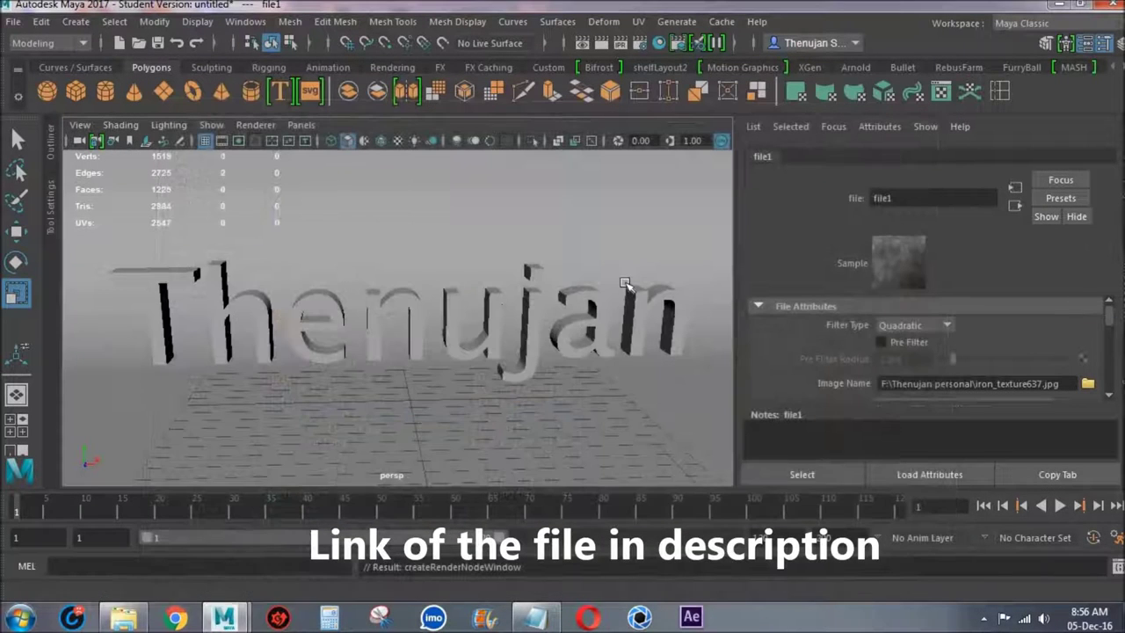
Turn on textured display and start assigning a new material to the backdrop plane.
click(397, 140)
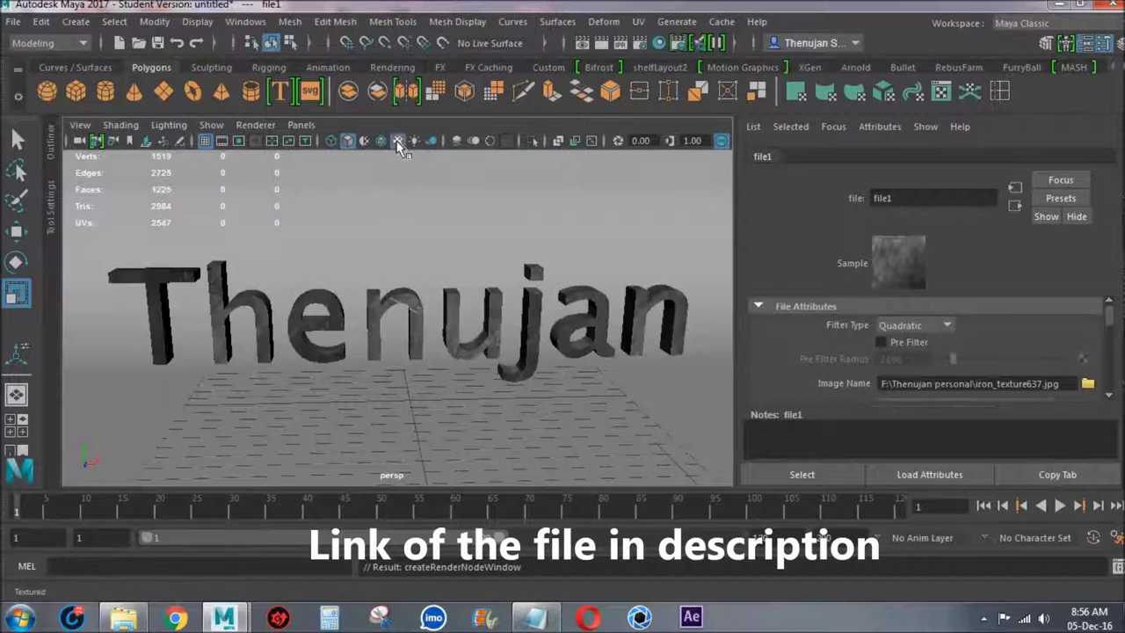
click(425, 203)
right_drag(514, 180, 426, 583)
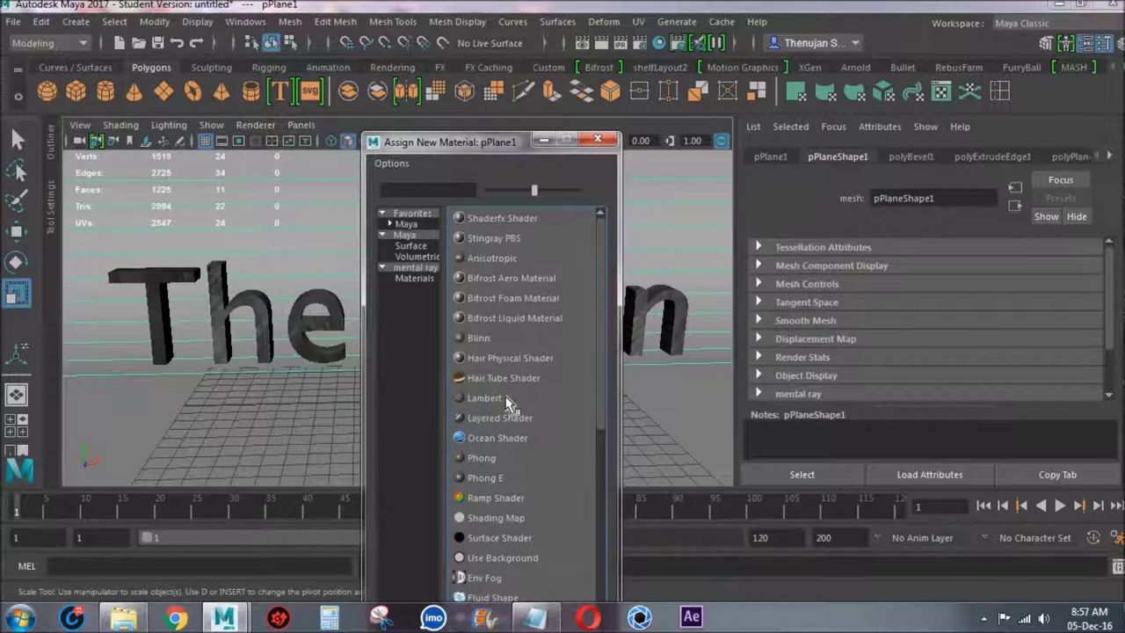
Give the backdrop plane a new Lambert material with a File texture on its colour.
click(493, 399)
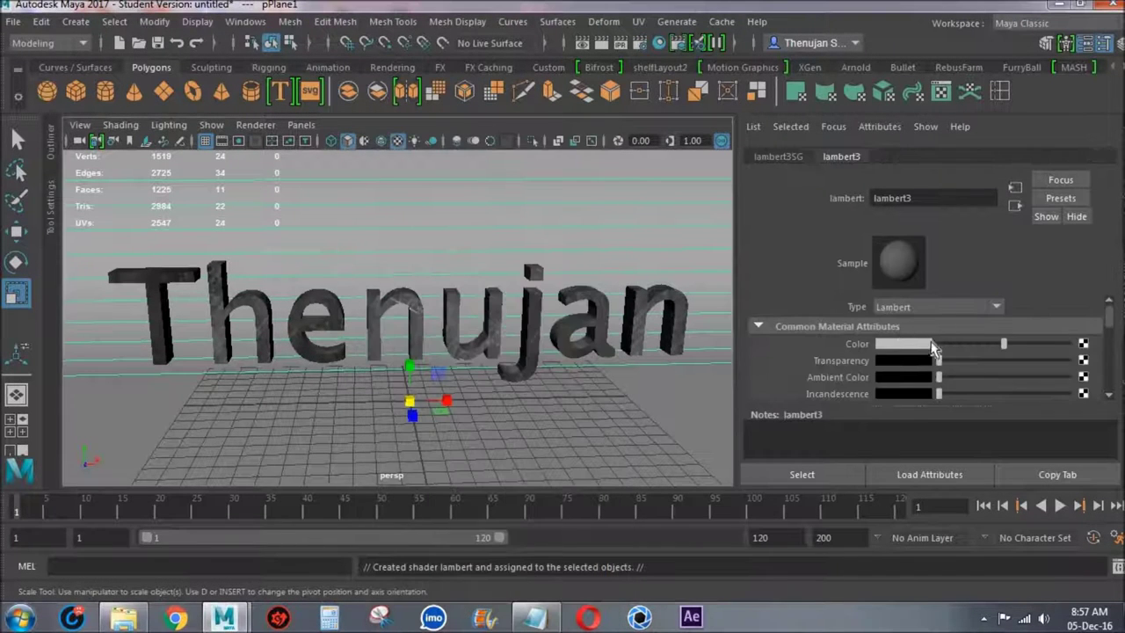
click(1083, 344)
click(453, 330)
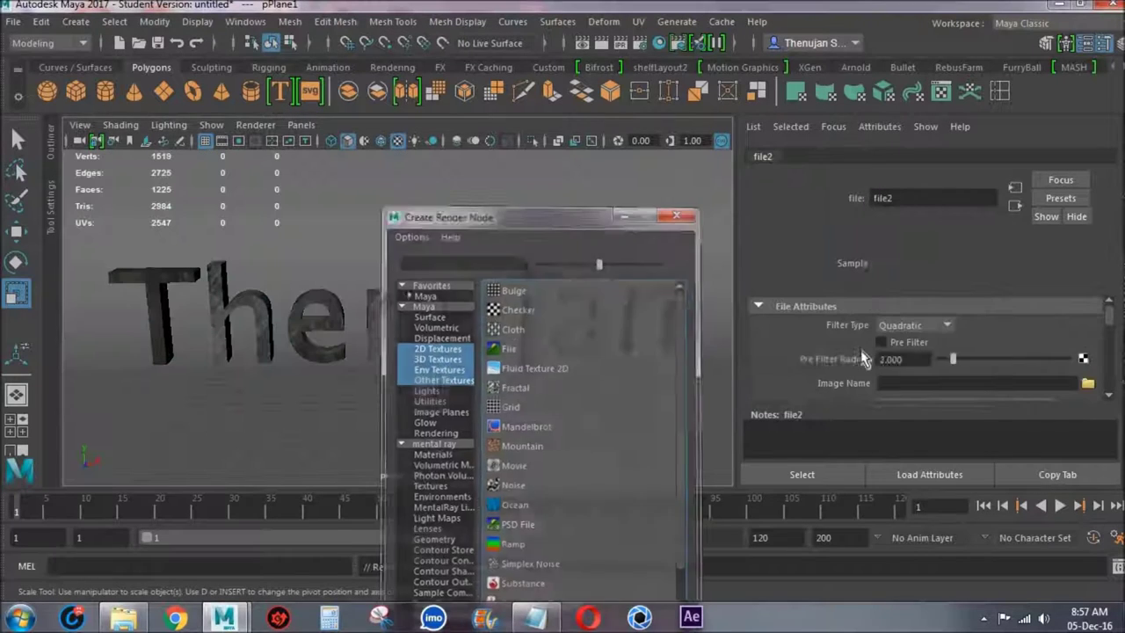
Load YJyXDz.jpg as the plane's colour texture, then reselect the text mesh.
click(1088, 384)
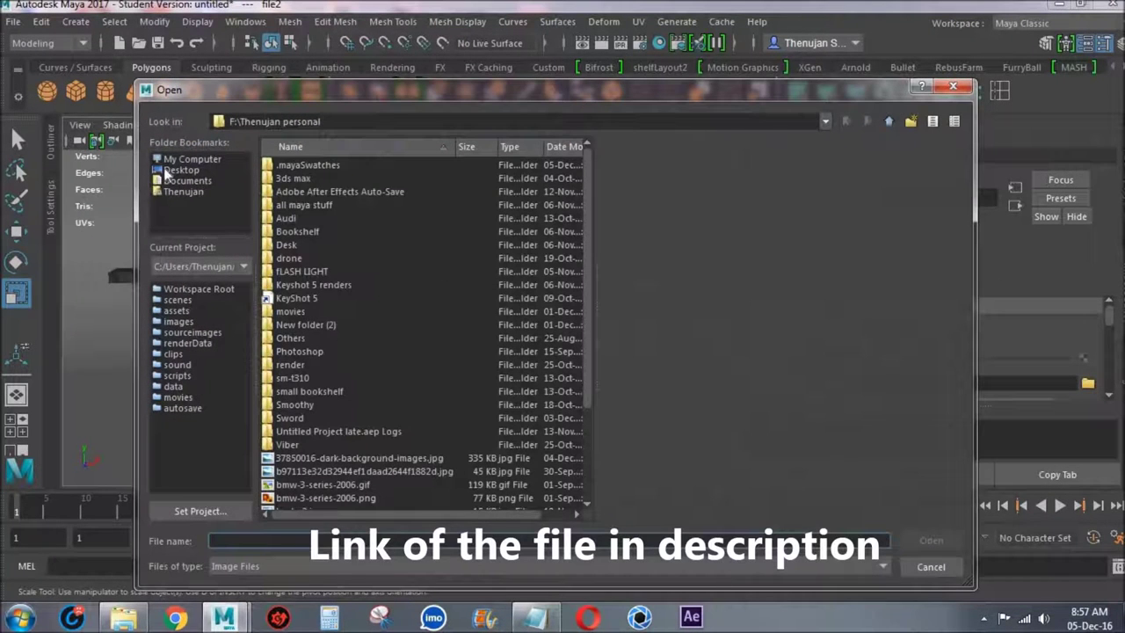
scroll(355, 456, down, 3)
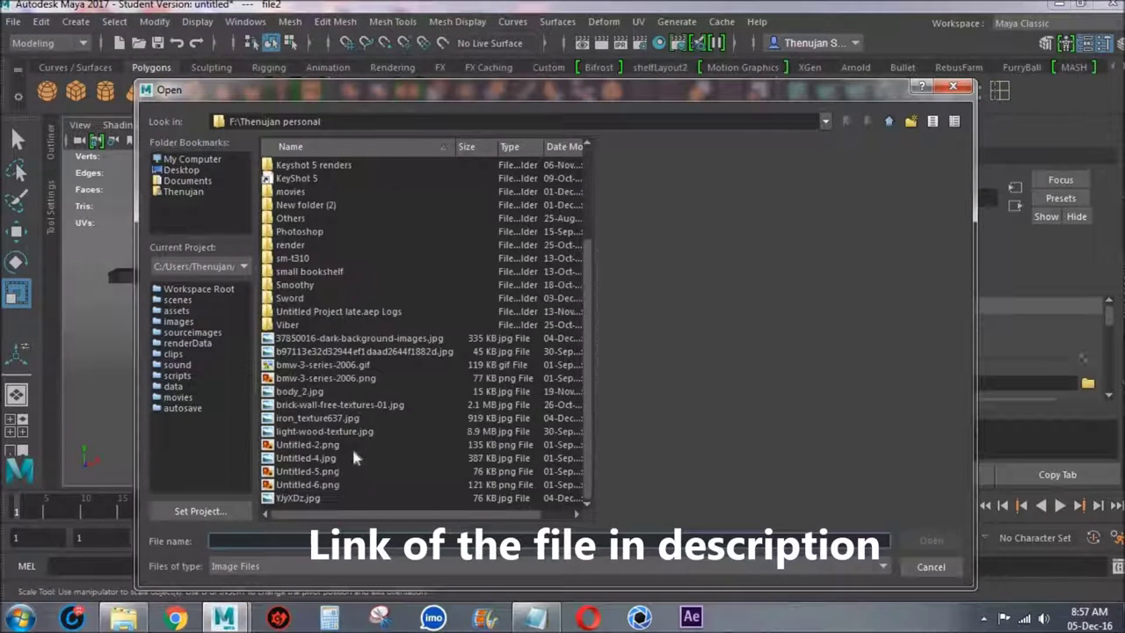
click(342, 392)
click(353, 364)
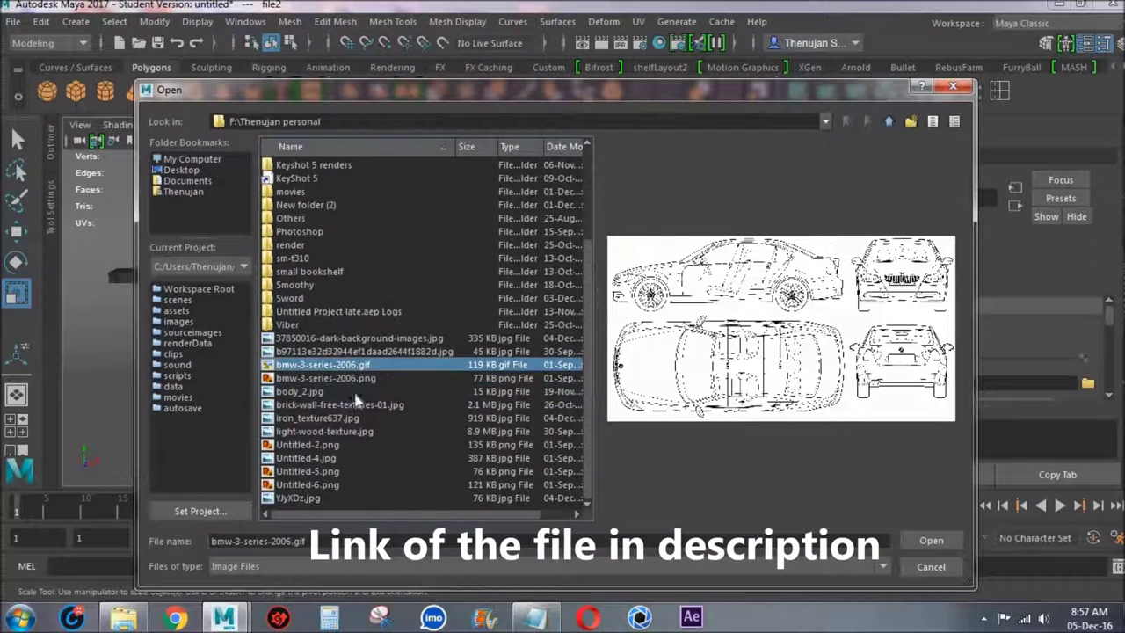
click(357, 418)
click(353, 484)
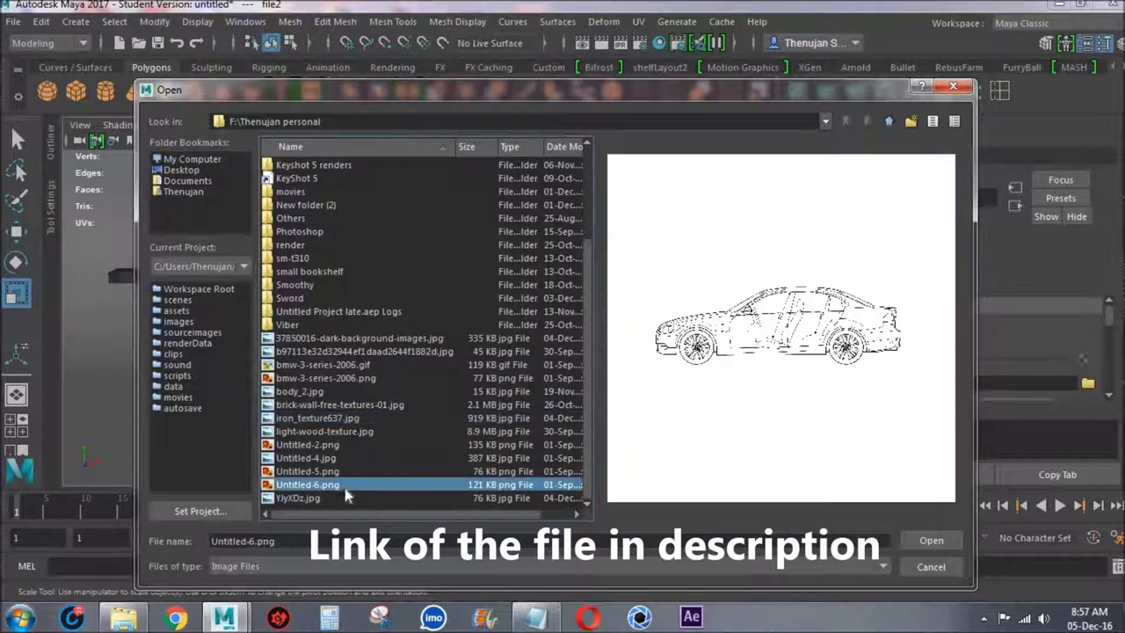
click(369, 498)
click(925, 538)
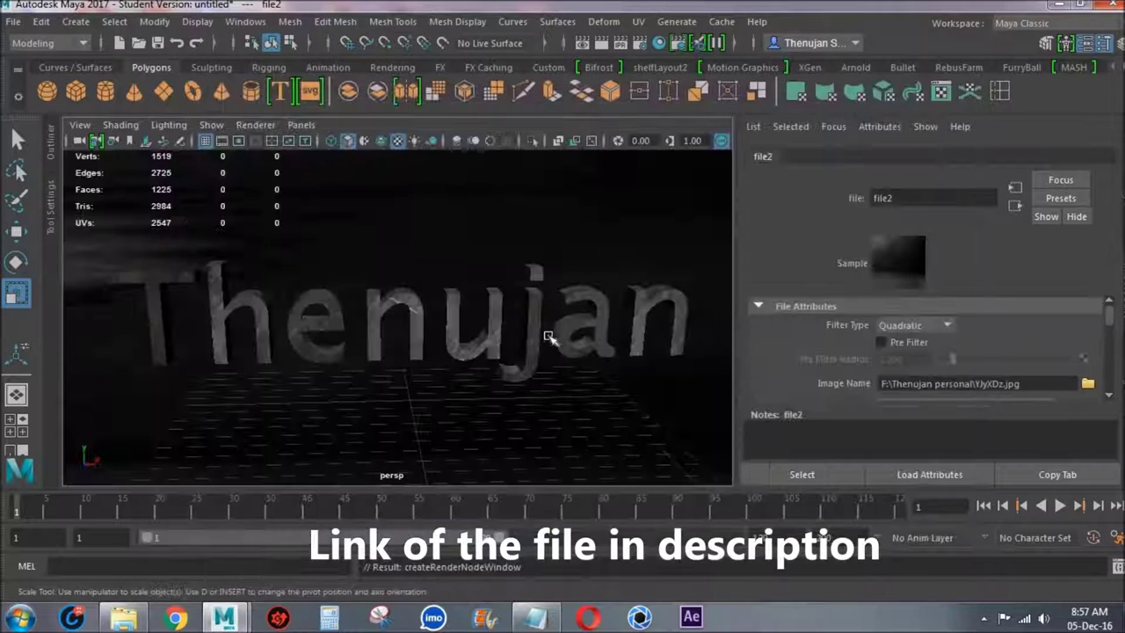
click(534, 329)
click(1048, 156)
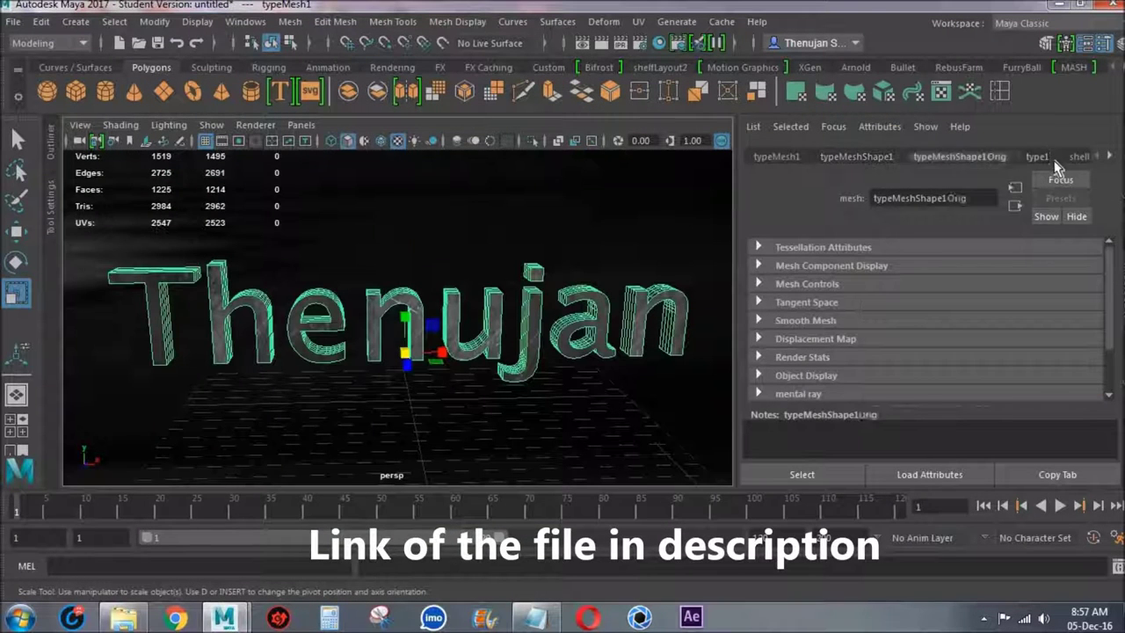
Change the text's lambert2 material type to Phong E.
click(1052, 156)
click(1055, 158)
click(1011, 160)
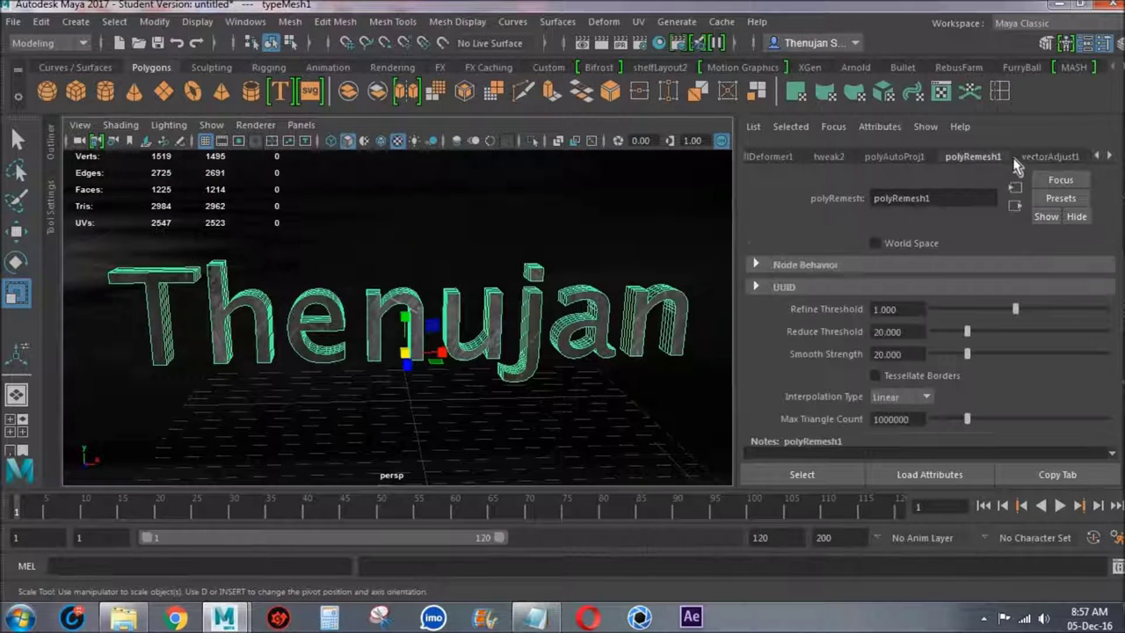
click(1033, 156)
click(1032, 156)
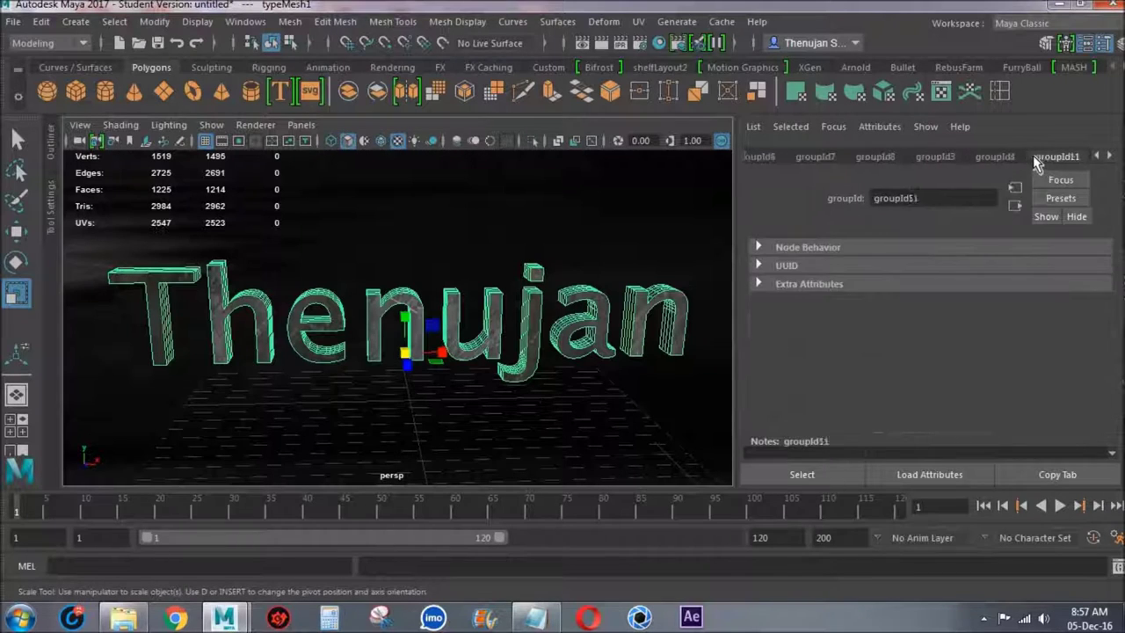
click(1025, 158)
click(996, 307)
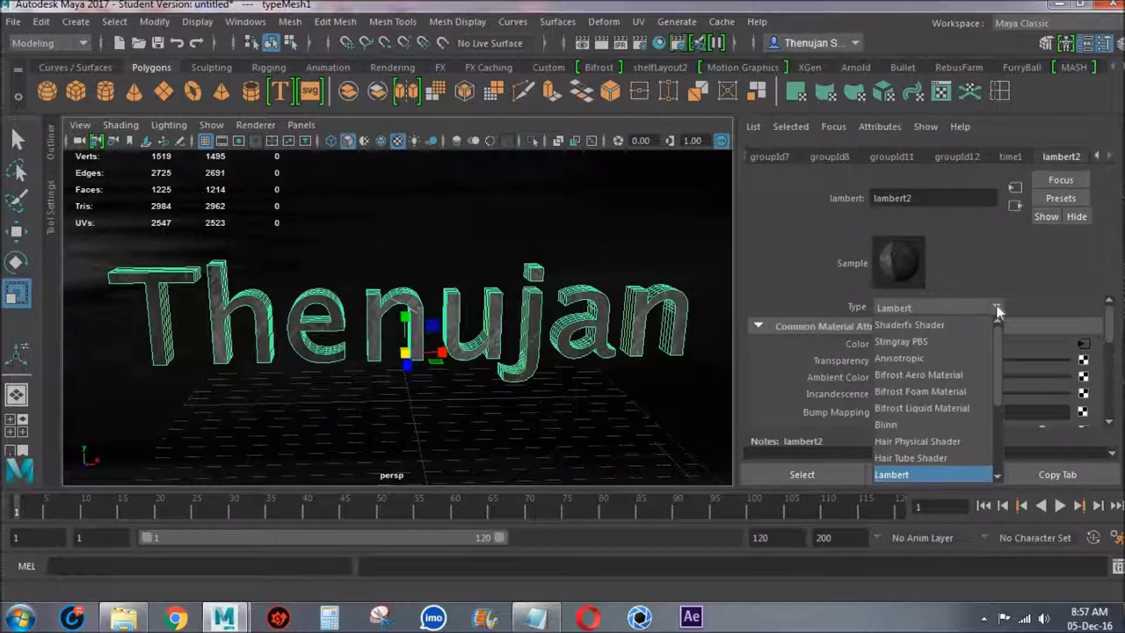
scroll(967, 405, down, 5)
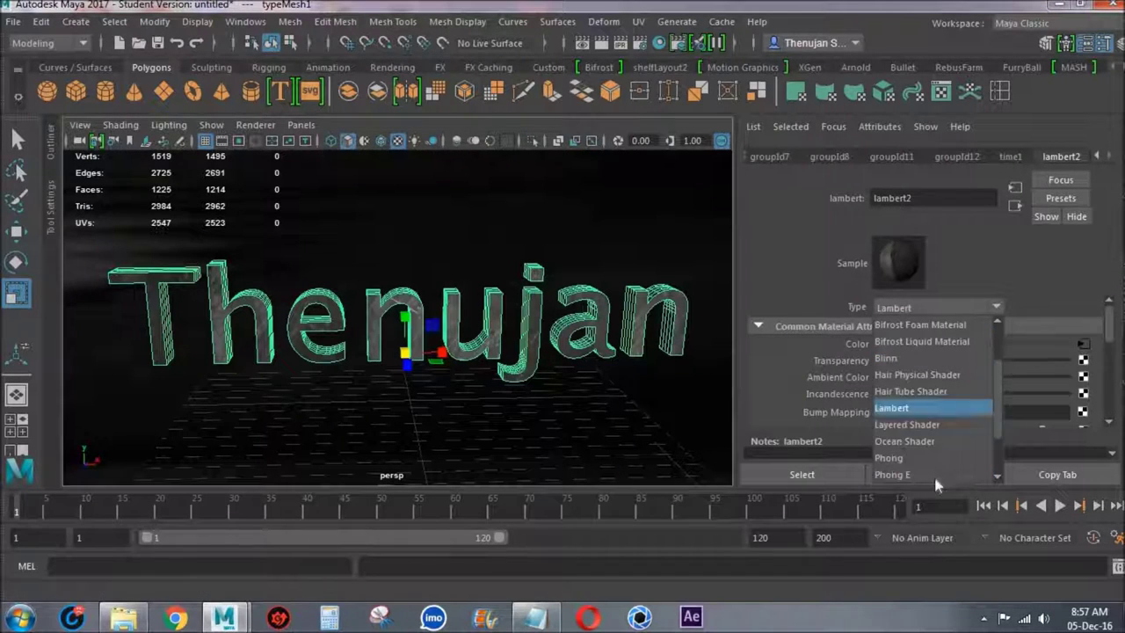
click(933, 482)
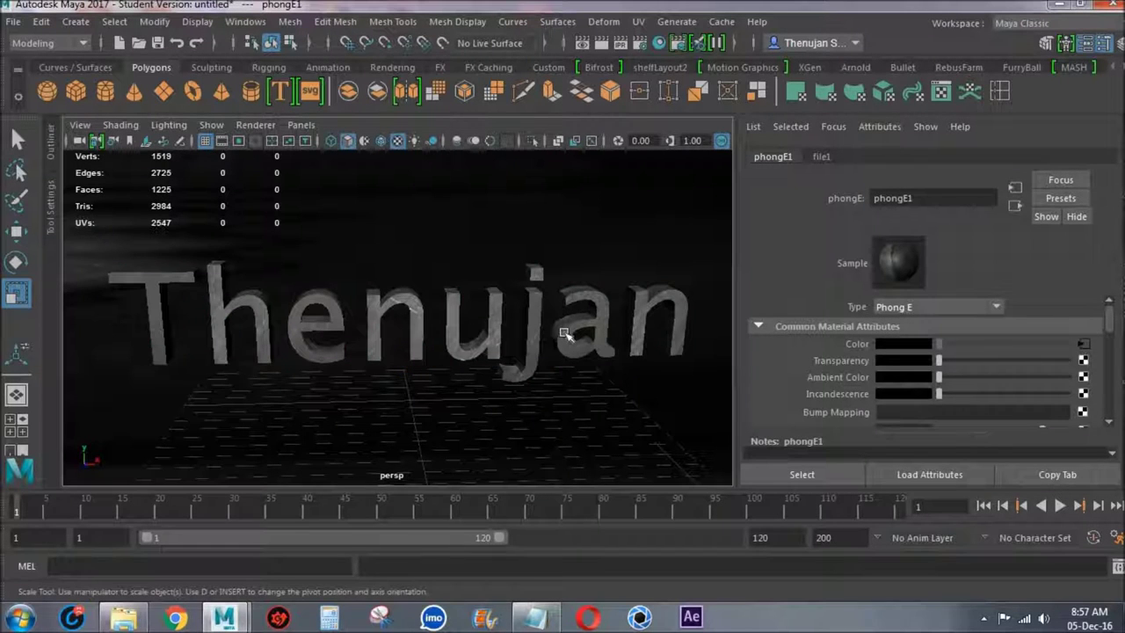
Select the ground plane, then reselect the text and render the current frame.
click(441, 222)
scroll(444, 225, down, 3)
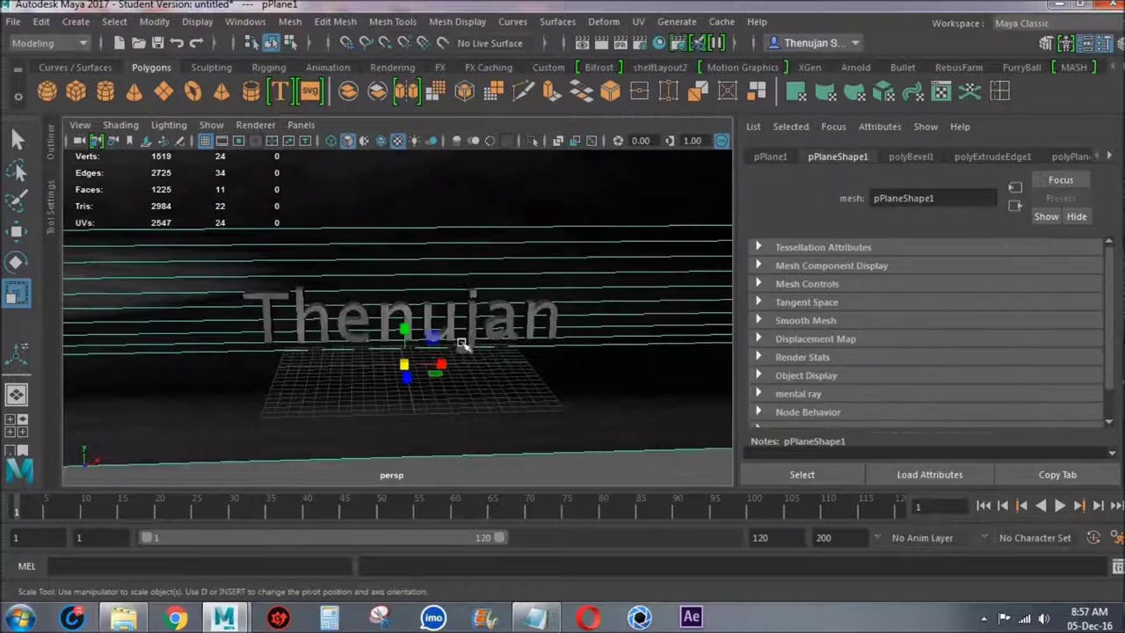
scroll(455, 343, down, 3)
key(w)
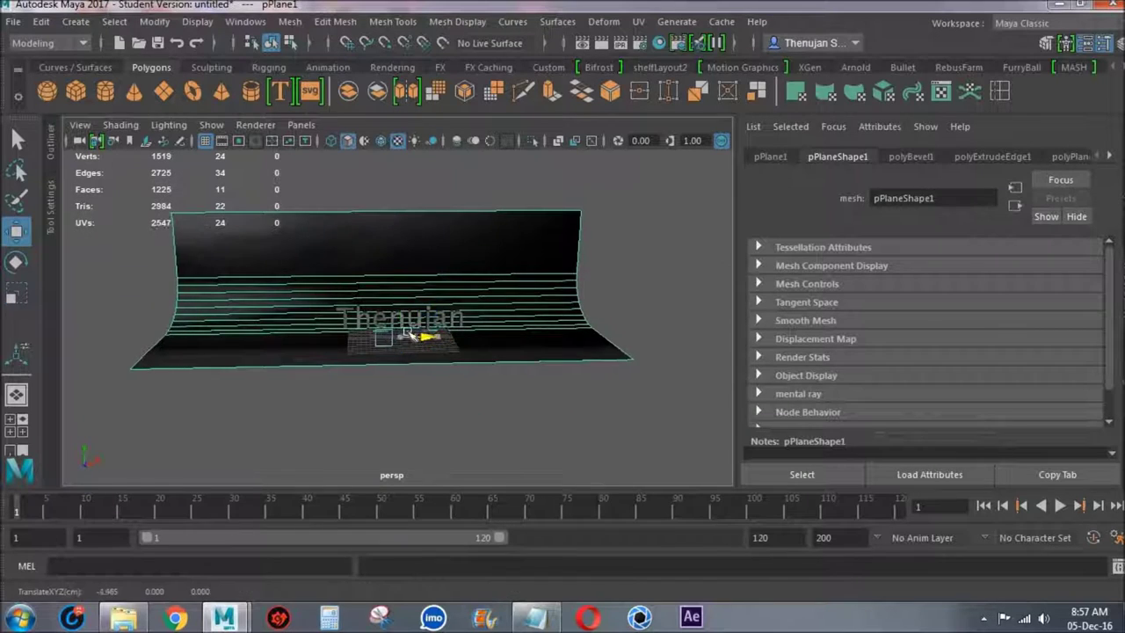
scroll(426, 326, up, 5)
scroll(431, 329, up, 2)
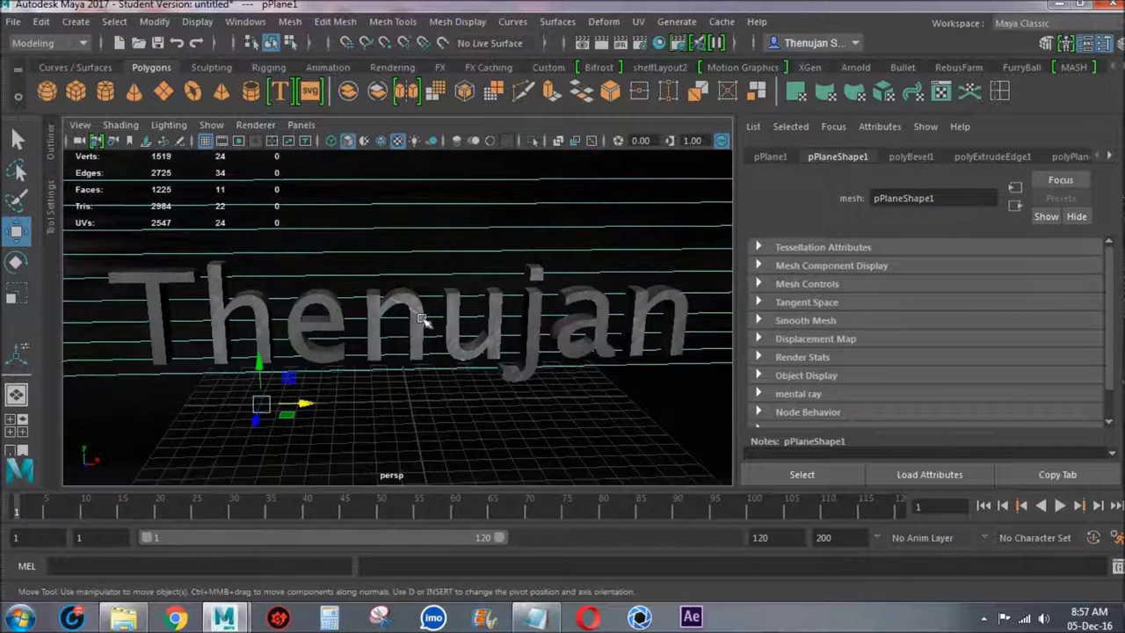
click(536, 273)
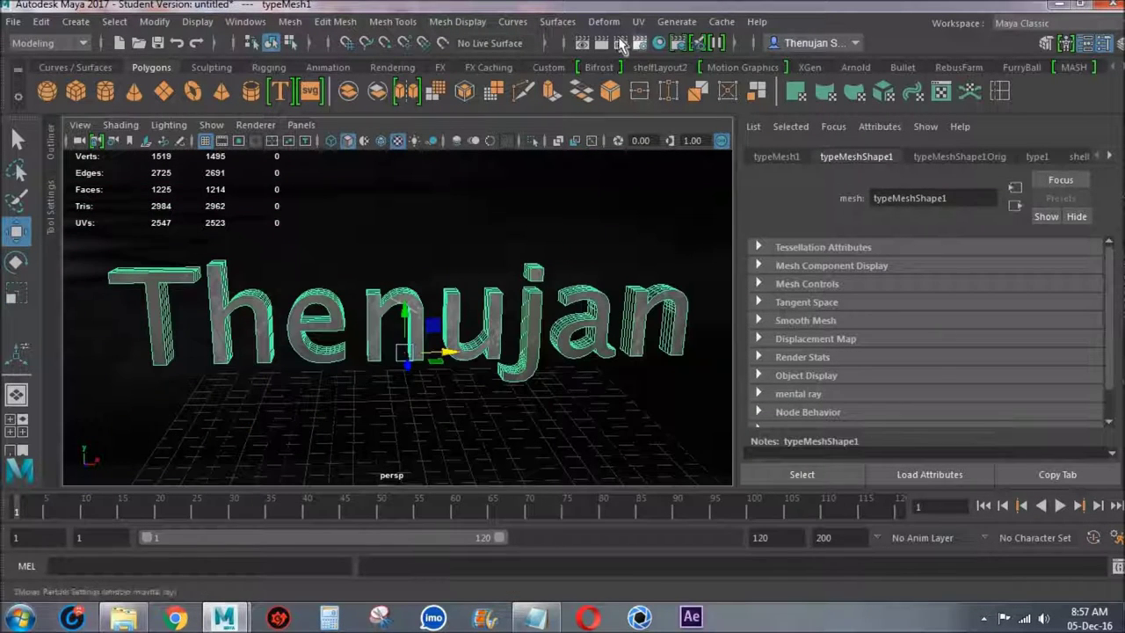
click(606, 42)
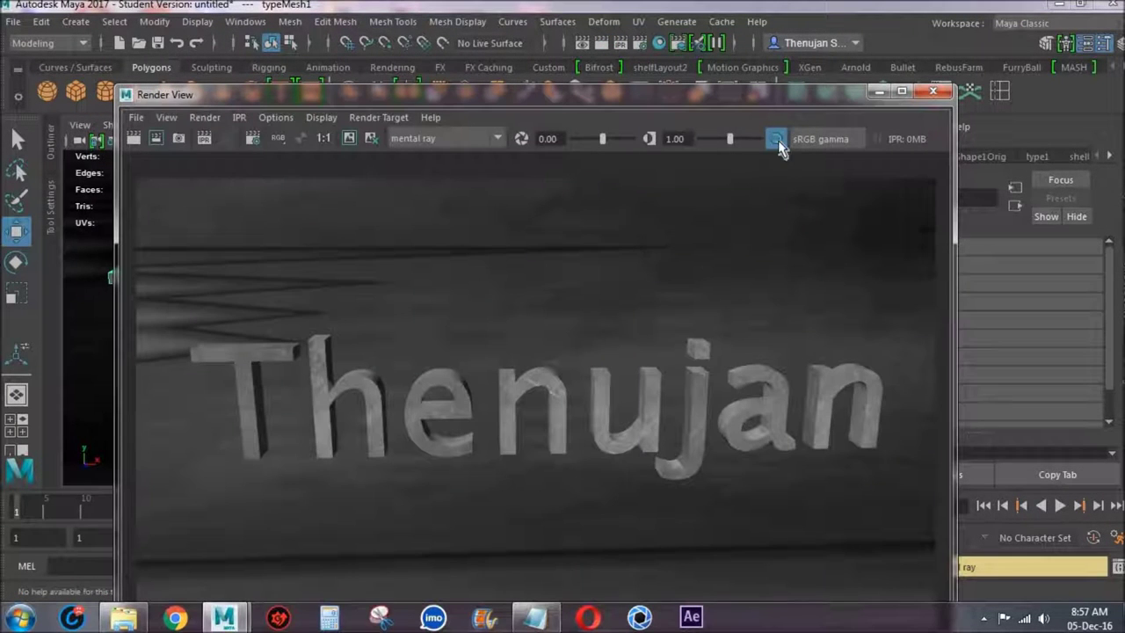
Turn off sRGB gamma on the test render, then add a fire effect to the text from the FX menu set.
click(776, 139)
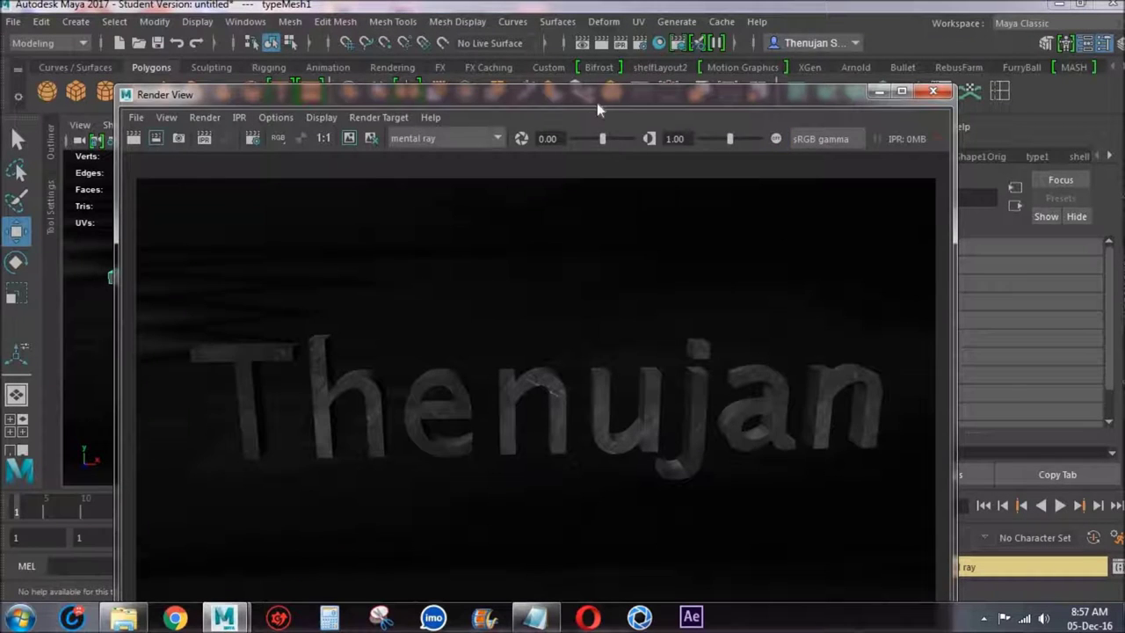
drag(940, 104, 914, 27)
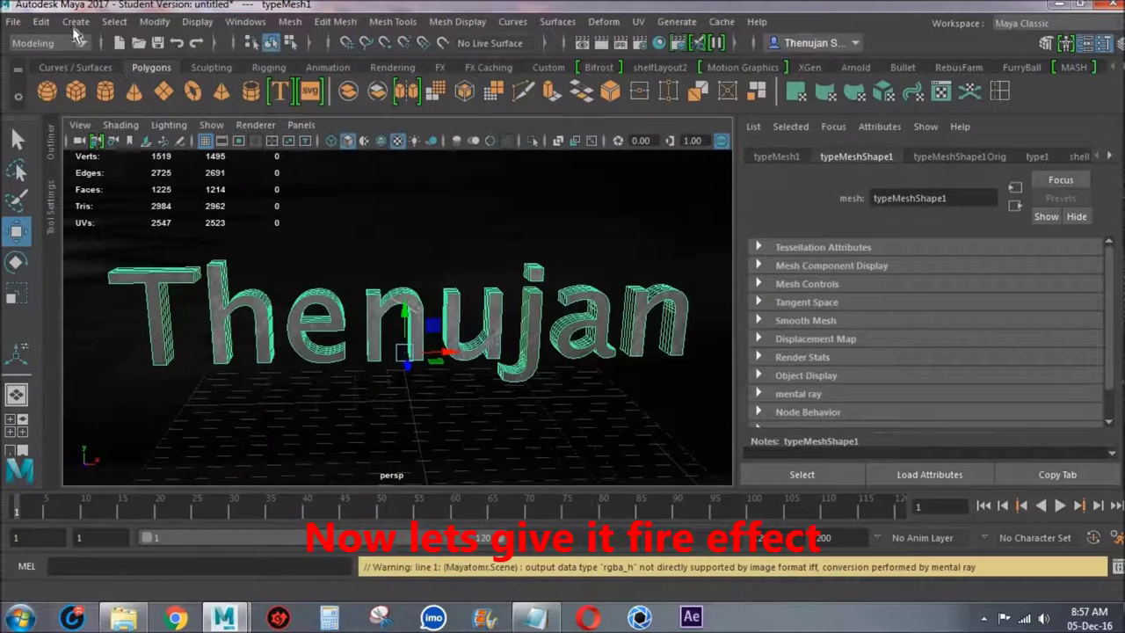
click(50, 42)
click(35, 110)
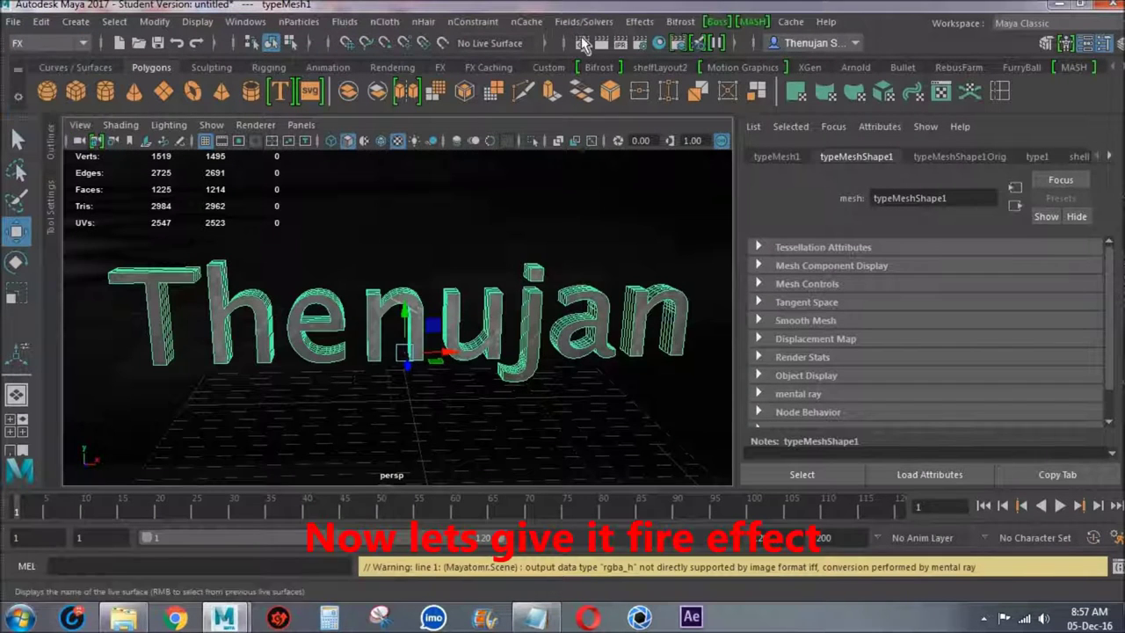
click(639, 21)
click(674, 128)
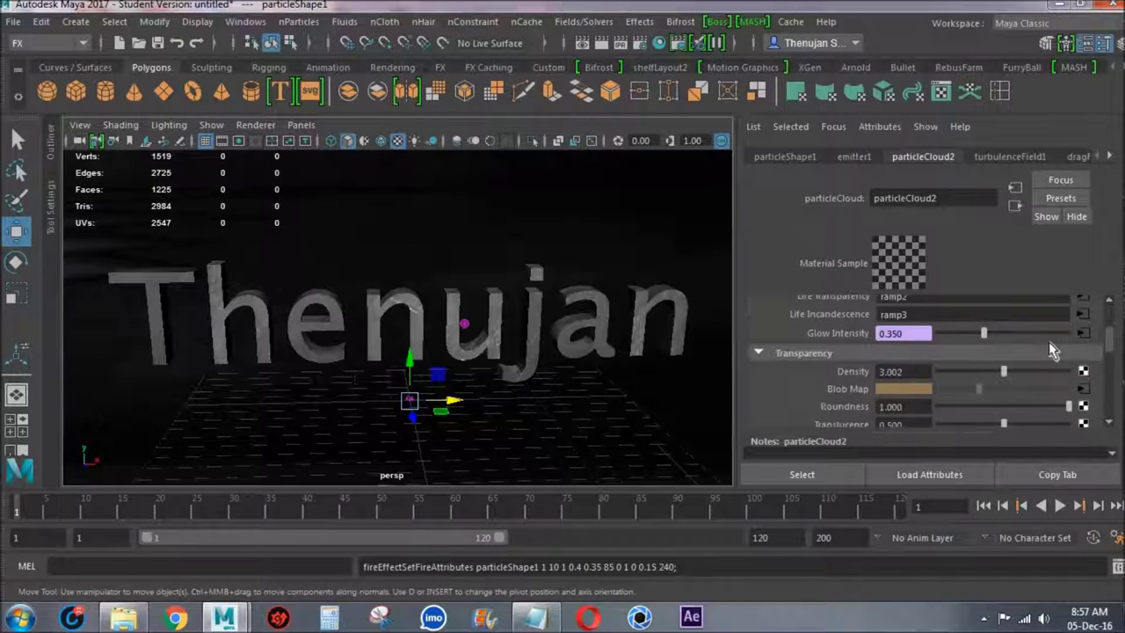
Raise particleCloud2 Transparency Density to 4.445, play to frame 23, and render that frame.
scroll(1050, 343, down, 2)
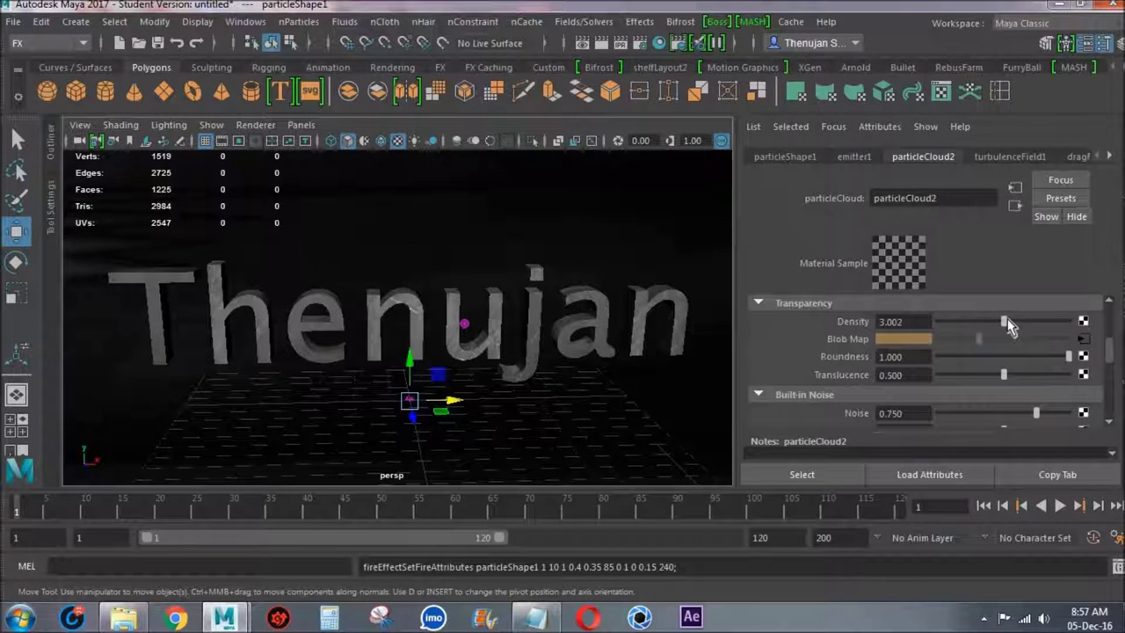
drag(1018, 323, 1034, 324)
click(1060, 506)
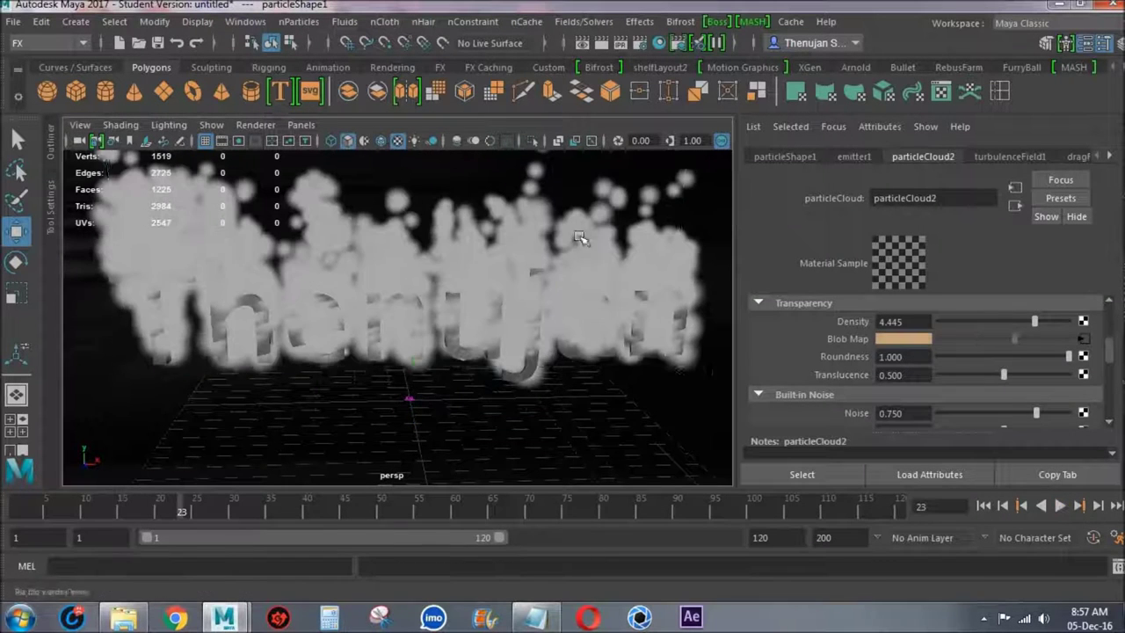
click(601, 44)
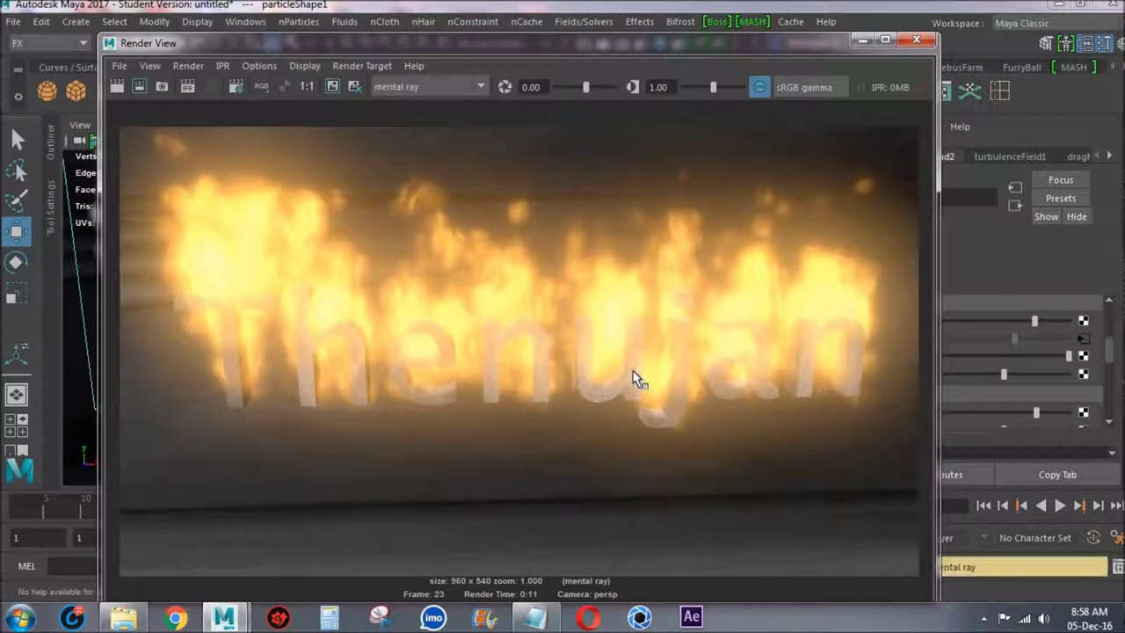
Turn off sRGB gamma on the fire render, minimize Render View, and glance at then minimize Notepad.
click(760, 88)
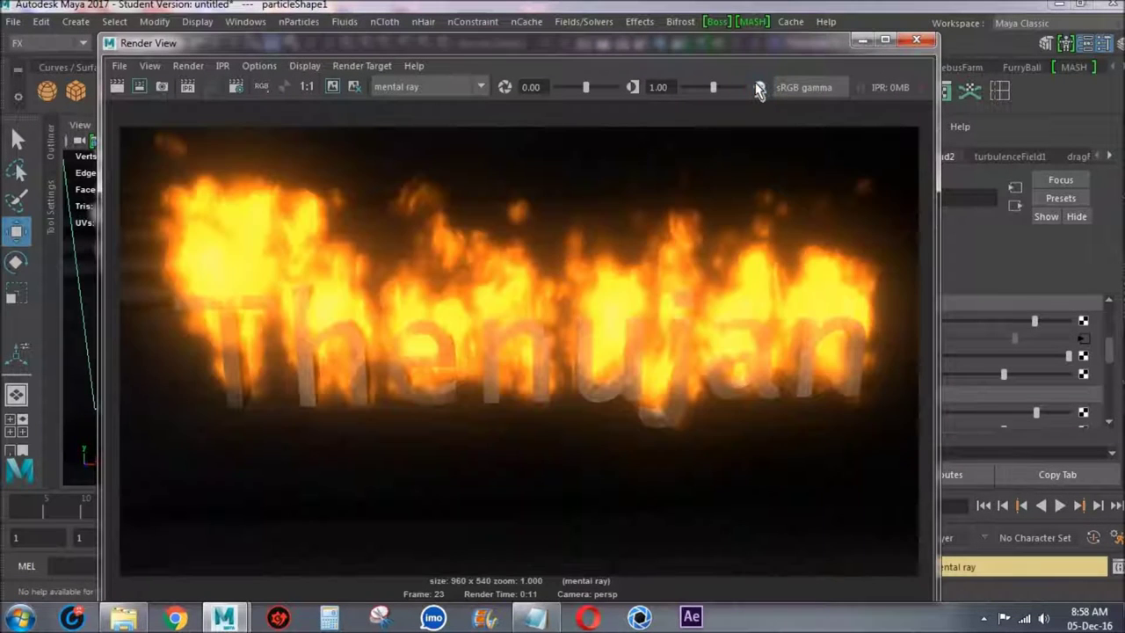
click(862, 40)
click(535, 618)
click(452, 208)
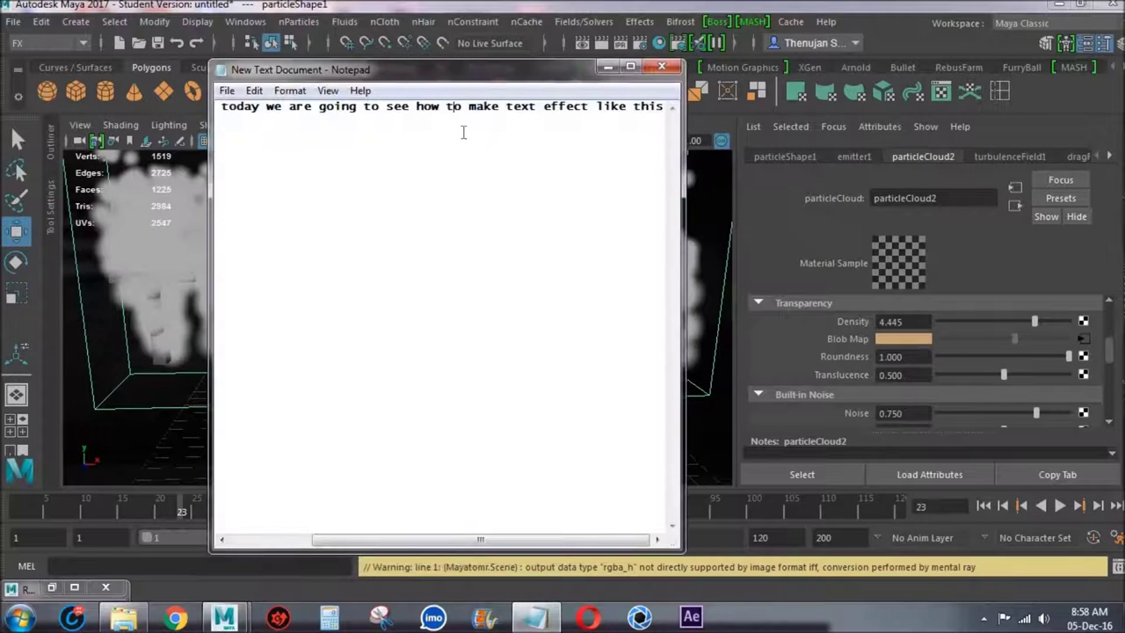
click(615, 66)
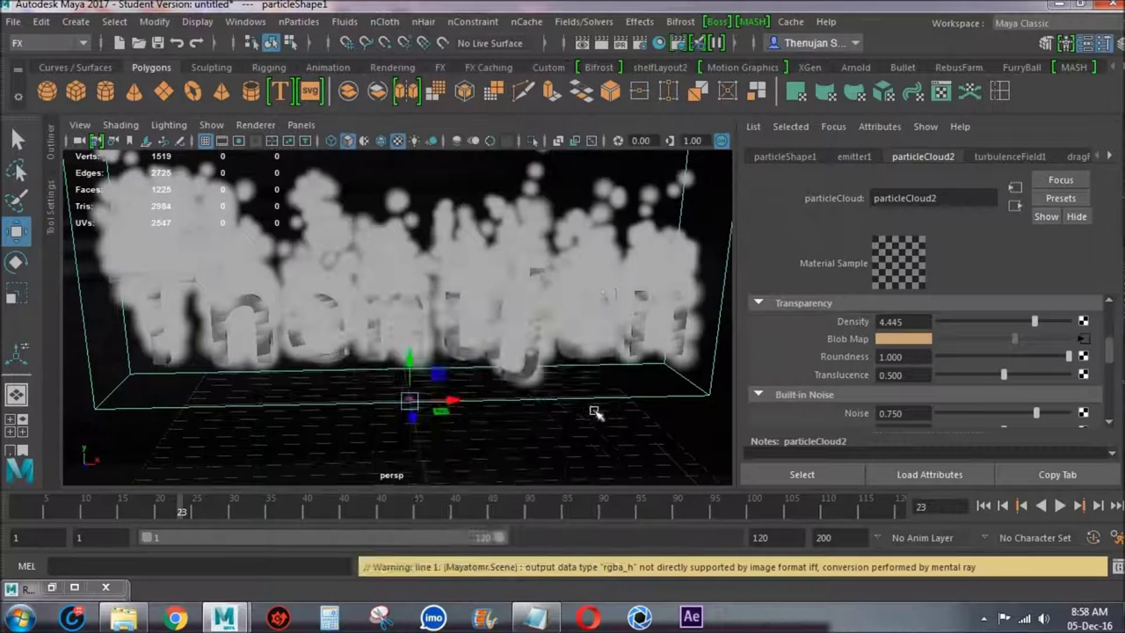
Zoom the viewport in on the fire particles and bring up Render Settings.
scroll(573, 313, up, 2)
scroll(577, 324, up, 2)
scroll(578, 324, up, 2)
scroll(633, 408, up, 1)
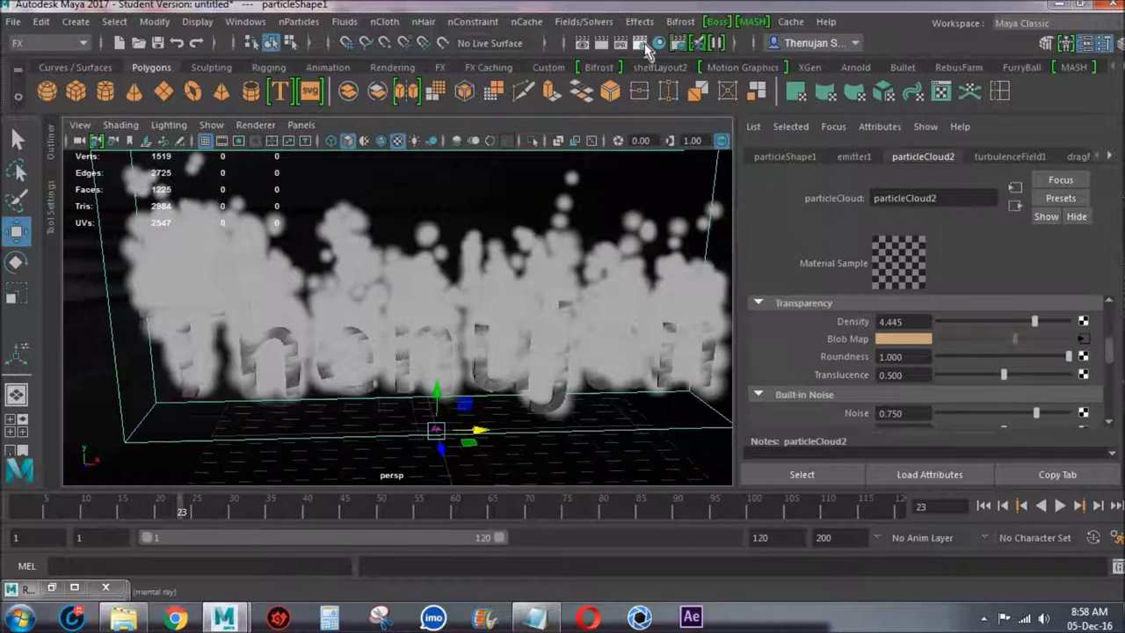
click(641, 44)
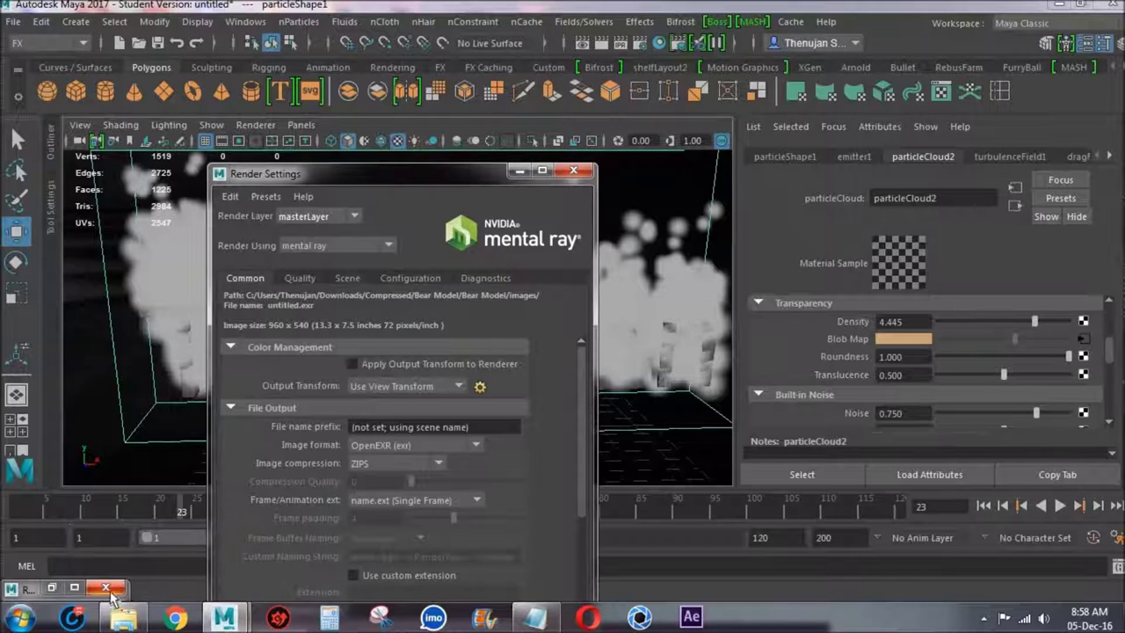
Keep mental ray as renderer and output PNG frames numbered as name.#.ext.
drag(410, 176, 410, 37)
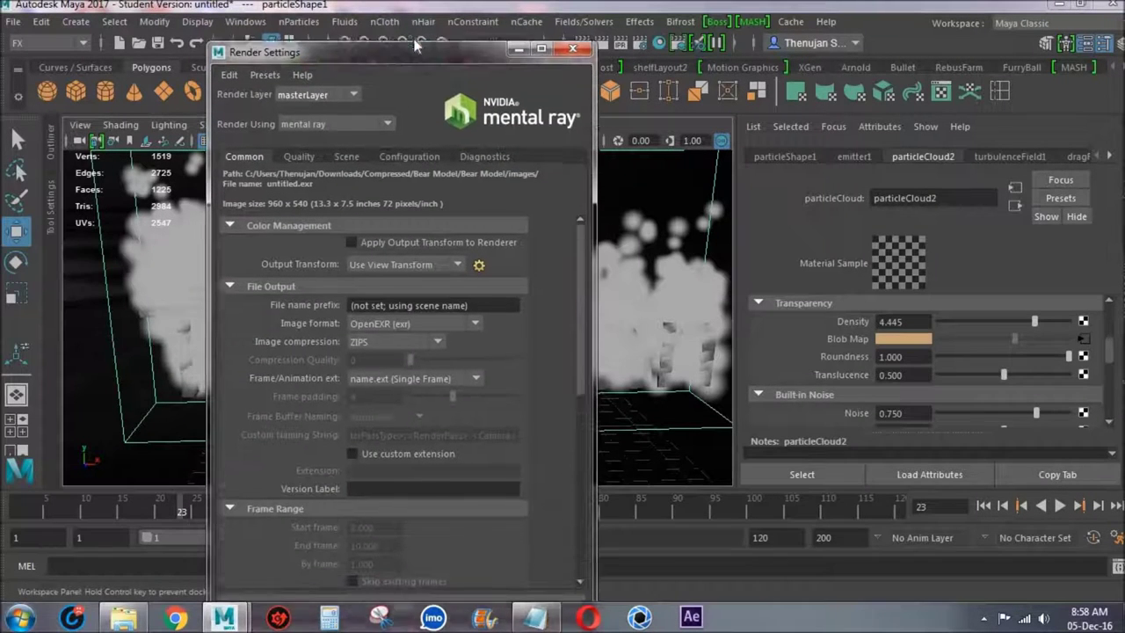
click(328, 105)
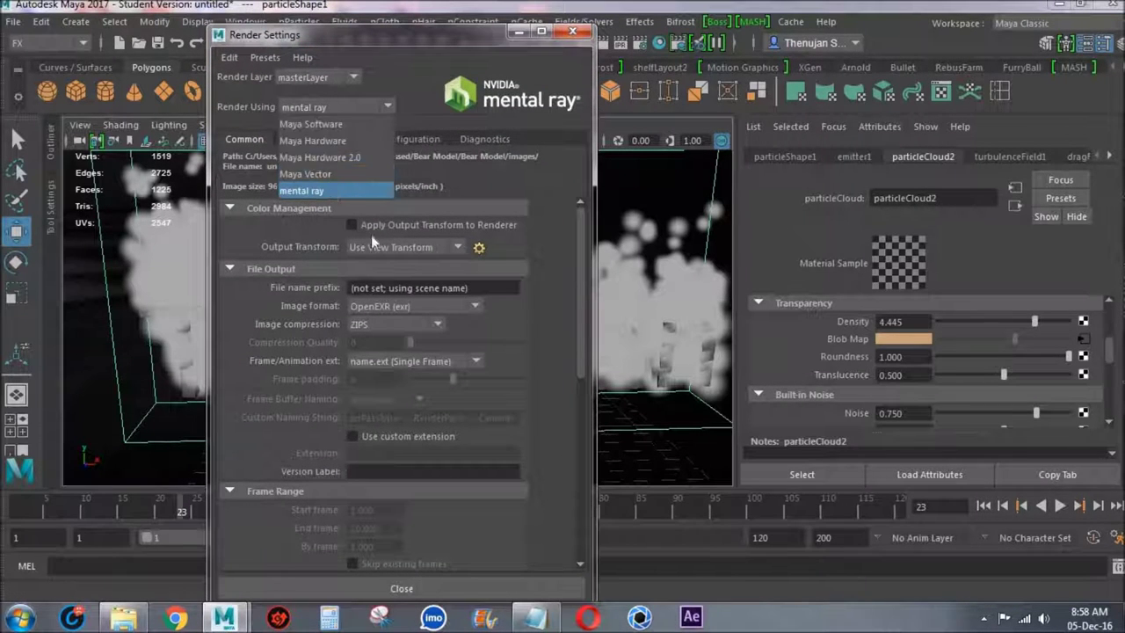
click(330, 192)
click(397, 307)
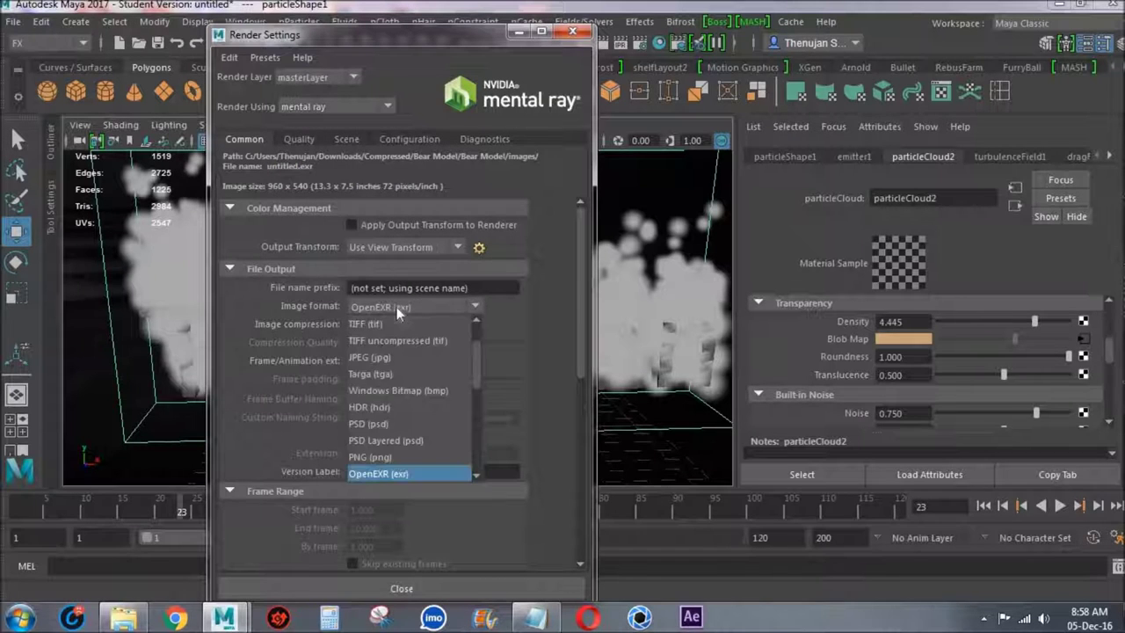
click(389, 459)
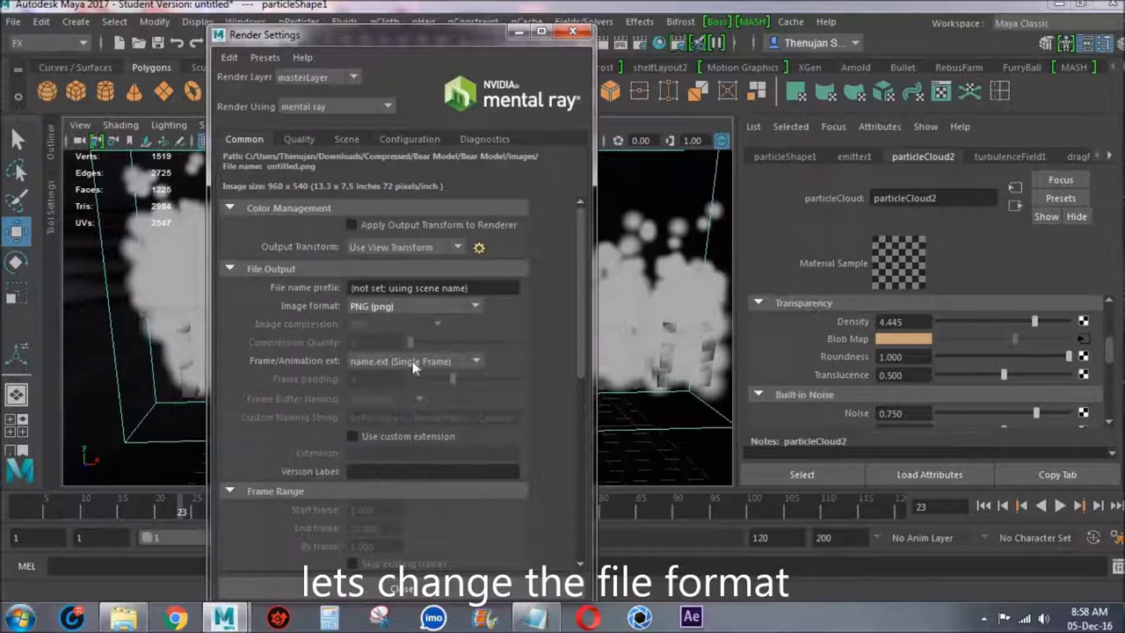
click(413, 361)
click(409, 410)
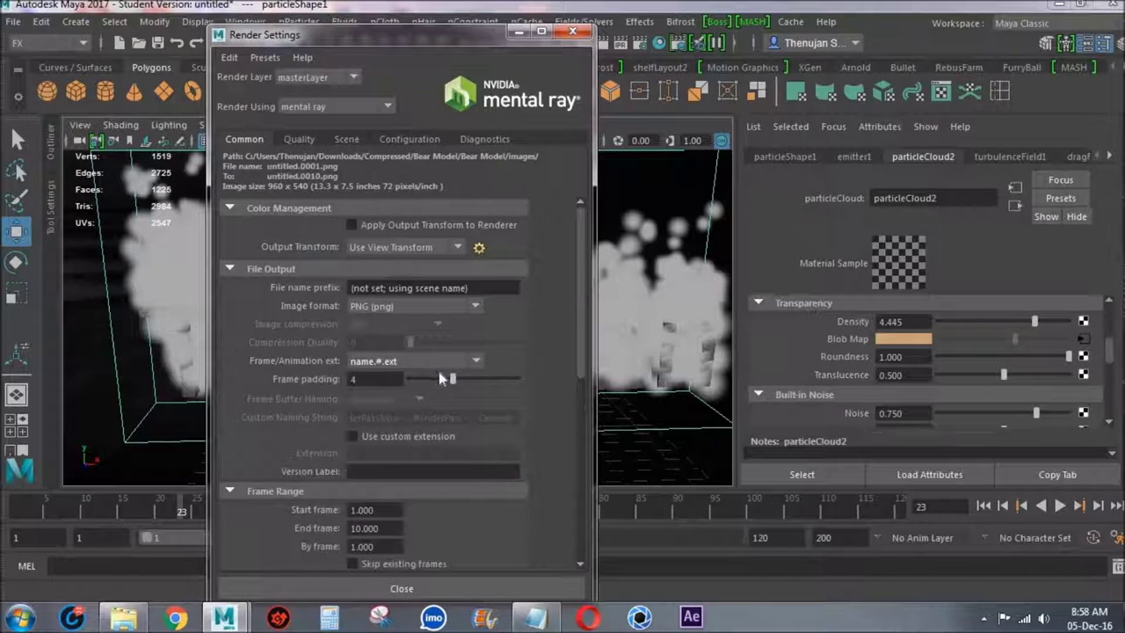
Play the timeline to find the last frame, then set End frame to 111.
scroll(442, 376, down, 3)
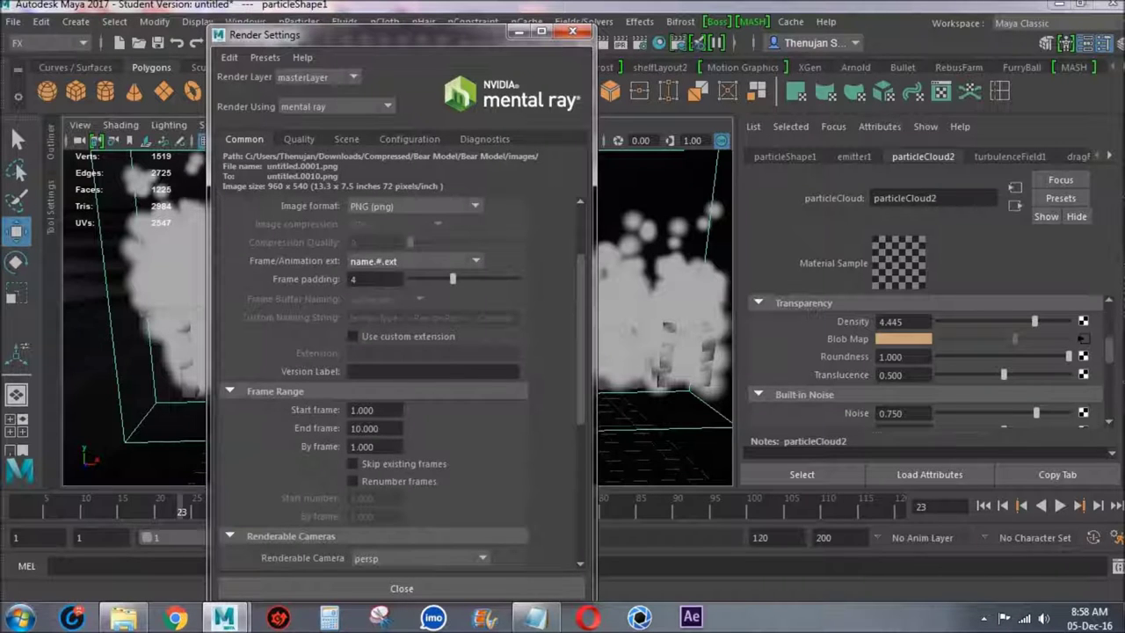
key(alt+v)
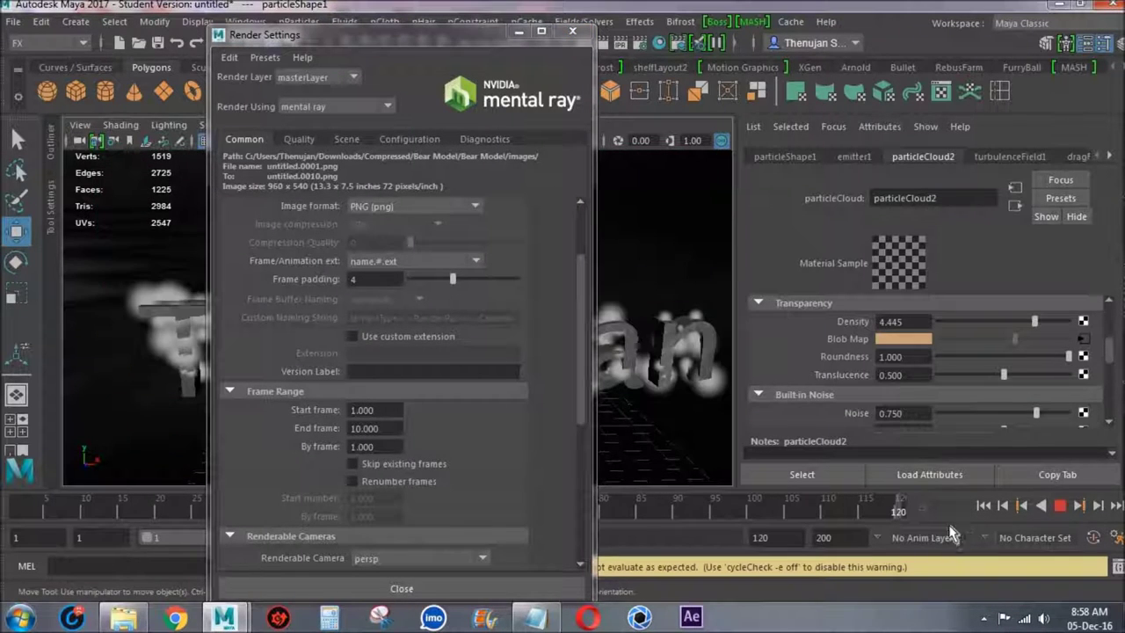
click(901, 519)
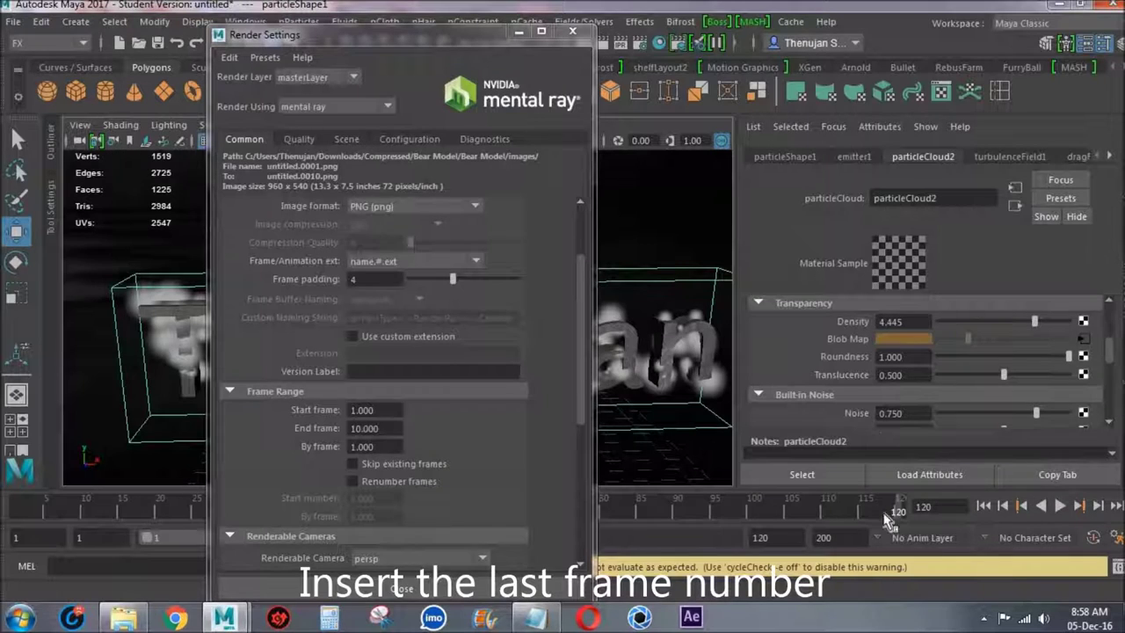
key(alt+v)
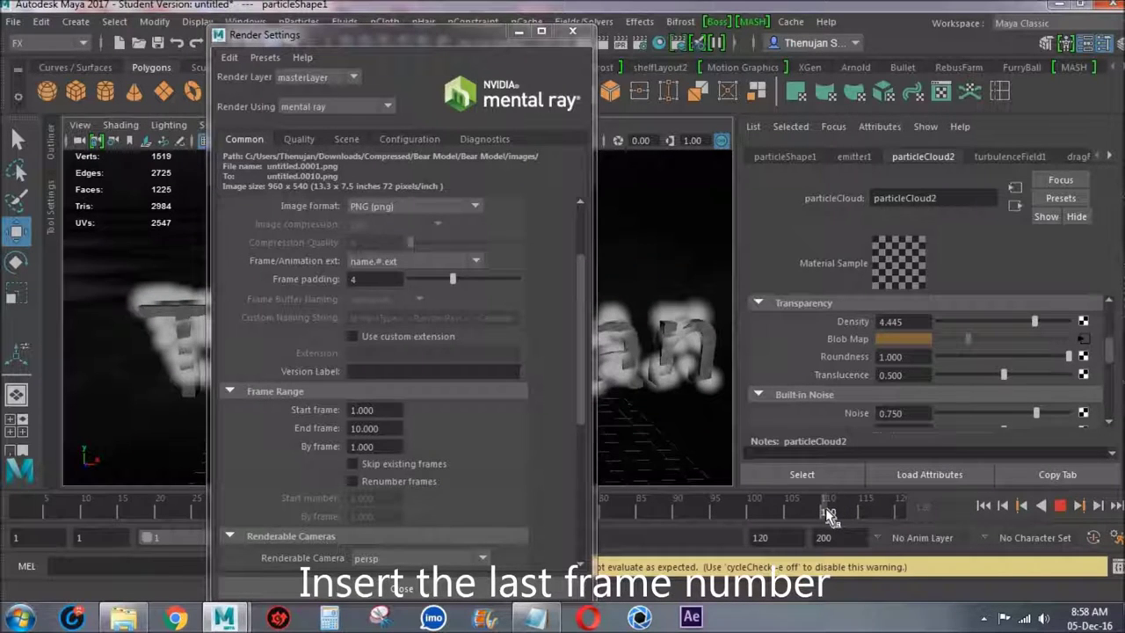
click(830, 512)
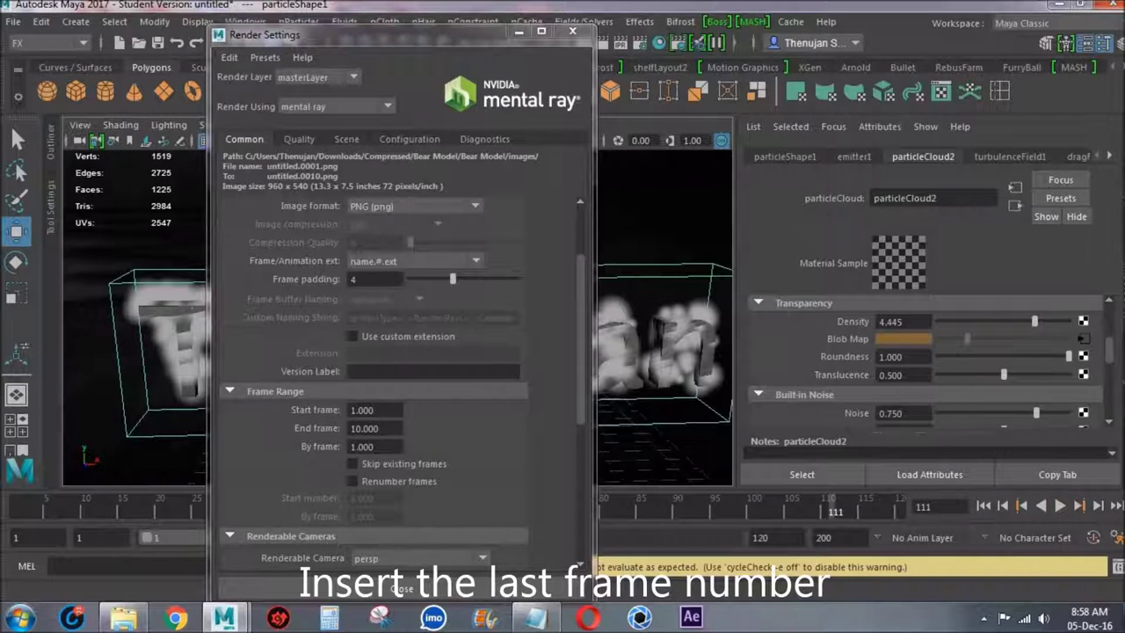
drag(382, 428, 317, 431)
text(11)
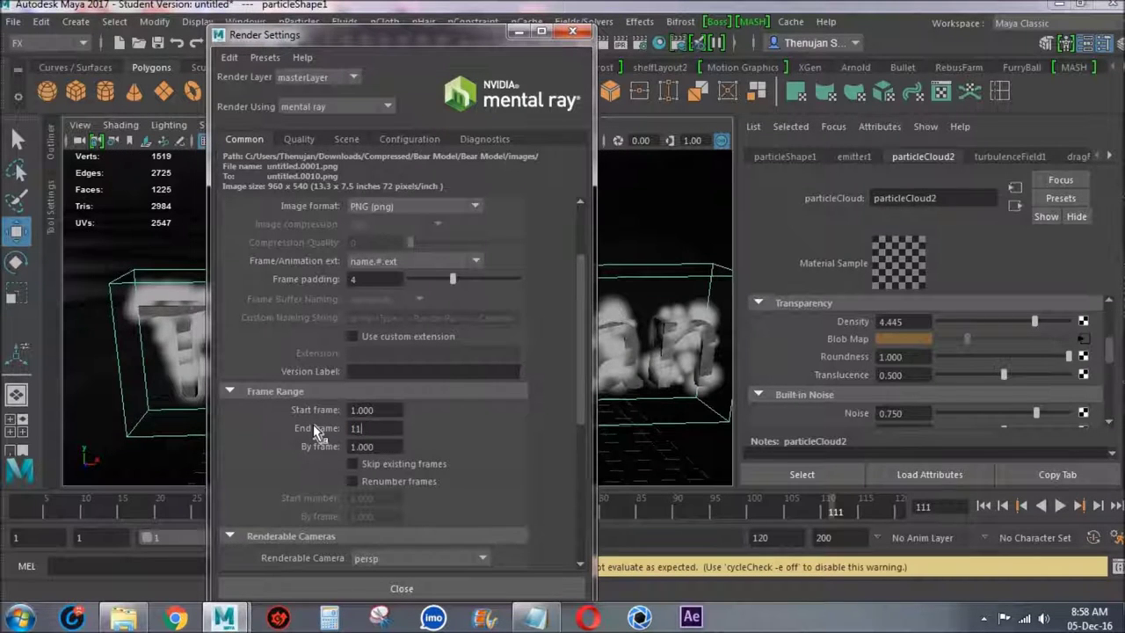
Scroll down to the Image Size section and browse the image size presets.
scroll(465, 428, down, 2)
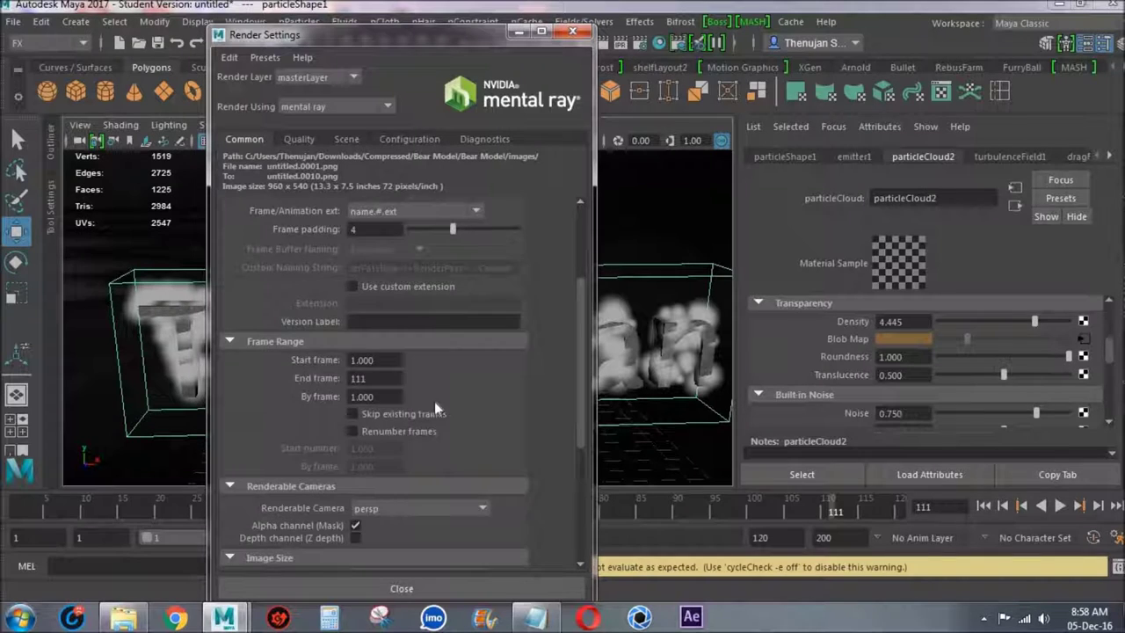
scroll(435, 401, down, 4)
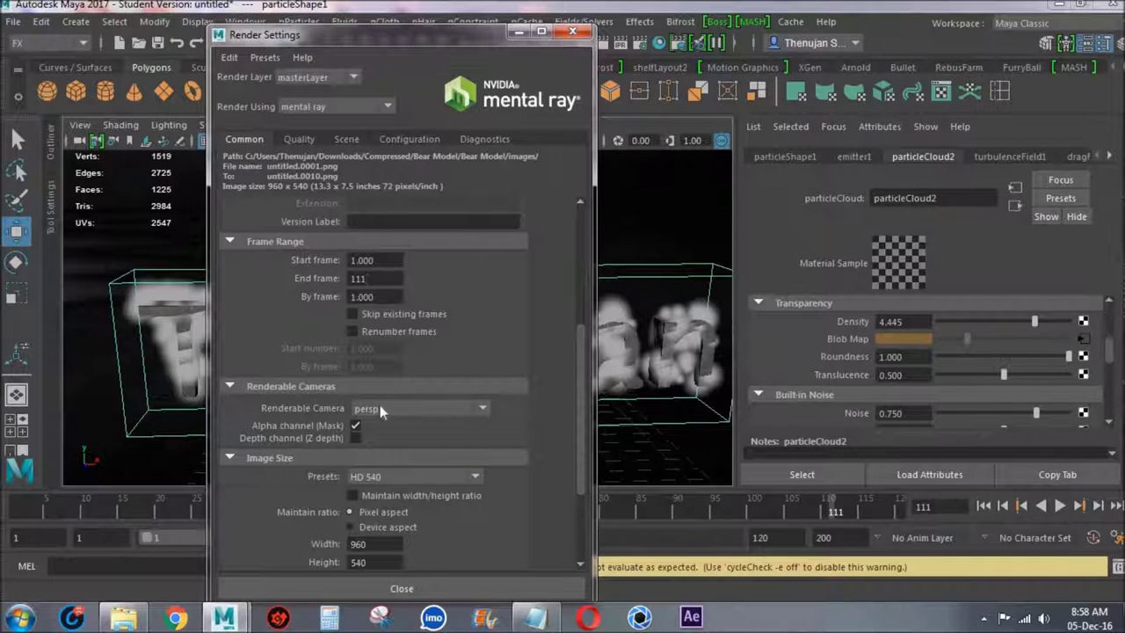
scroll(436, 453, down, 2)
scroll(437, 453, down, 2)
click(414, 376)
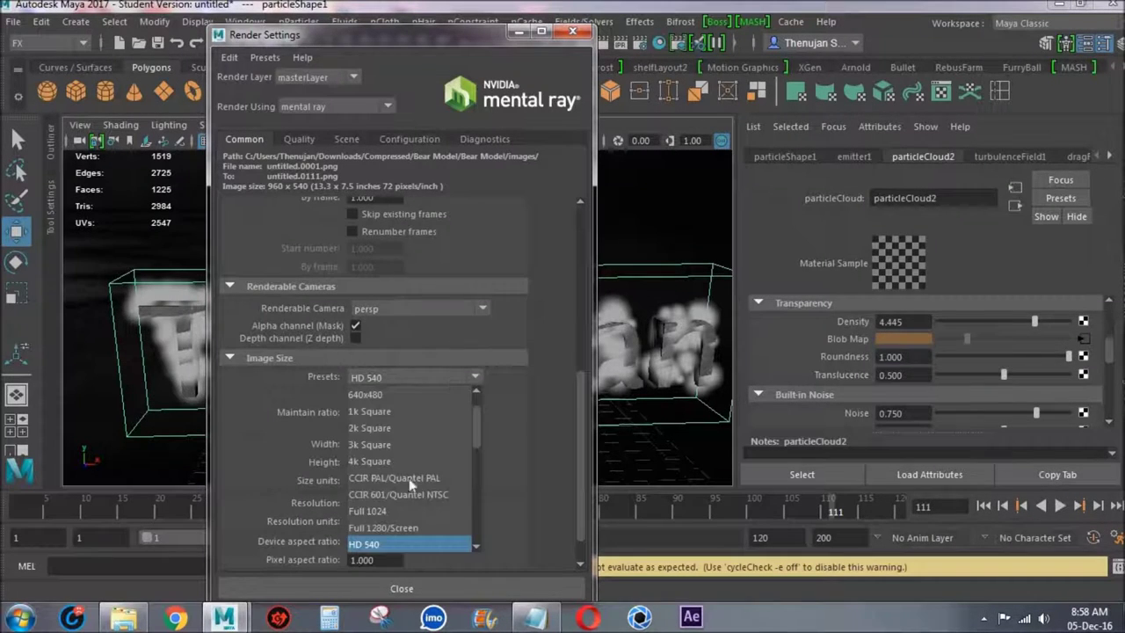
scroll(477, 439, down, 3)
scroll(477, 444, down, 1)
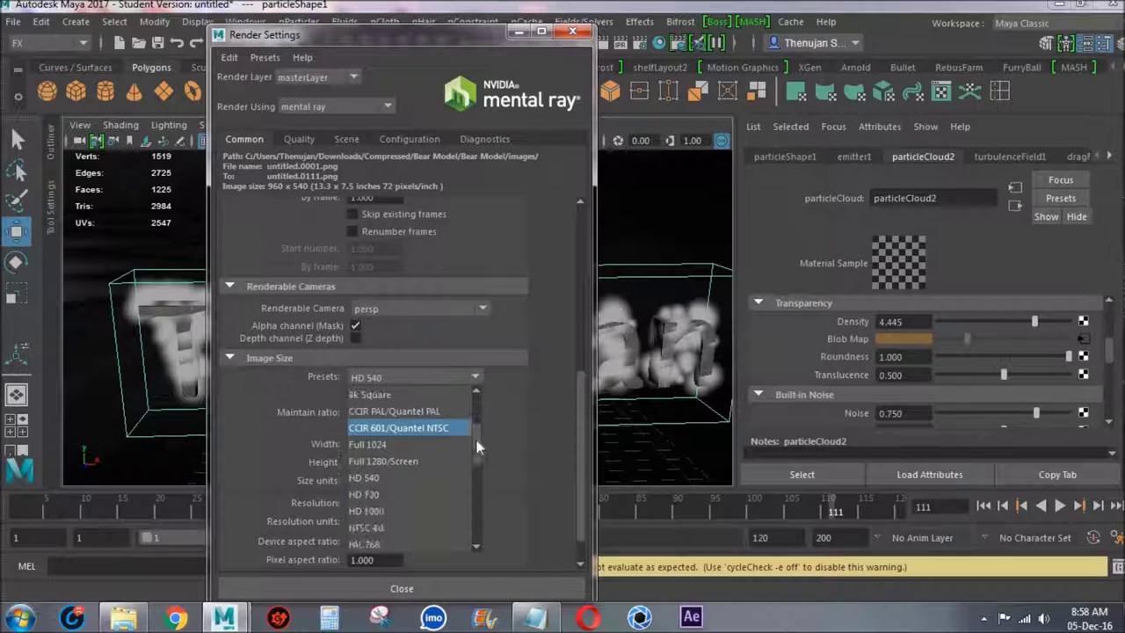
Choose the HD 1080 image size, then type 'Finally we are ready to render' in Notepad.
click(404, 508)
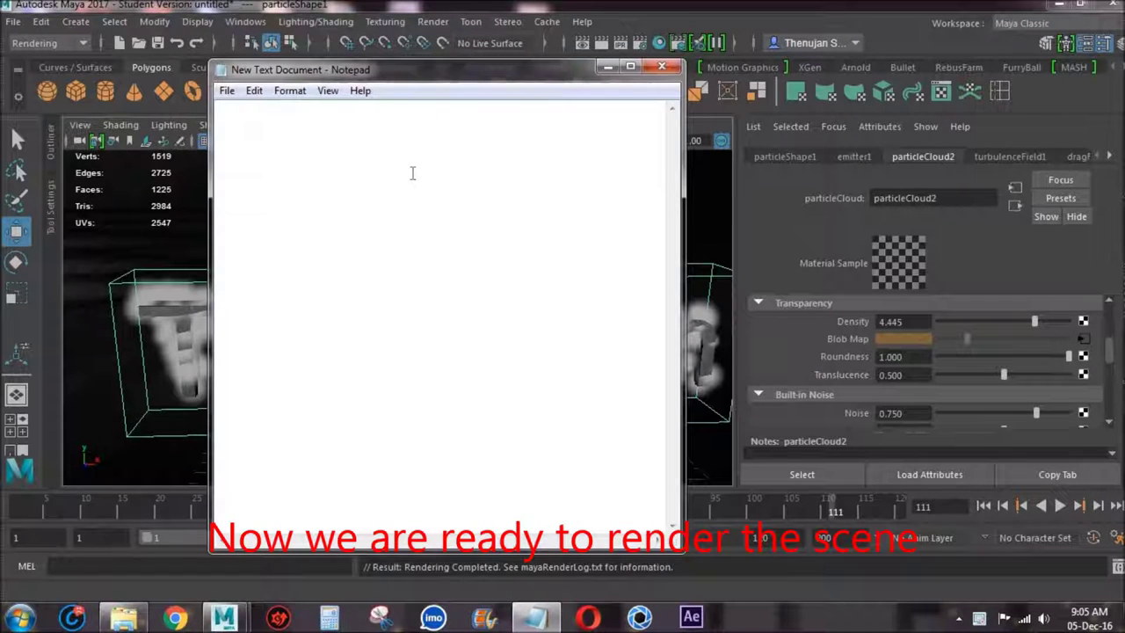
text(Finally)
text( we are)
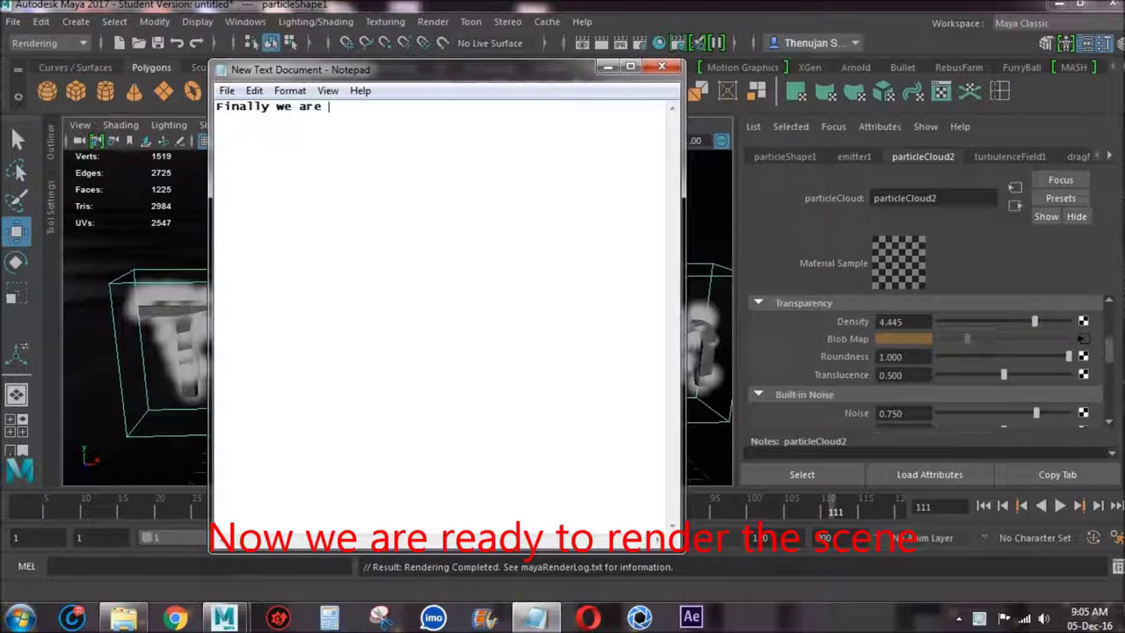
text( ready to r)
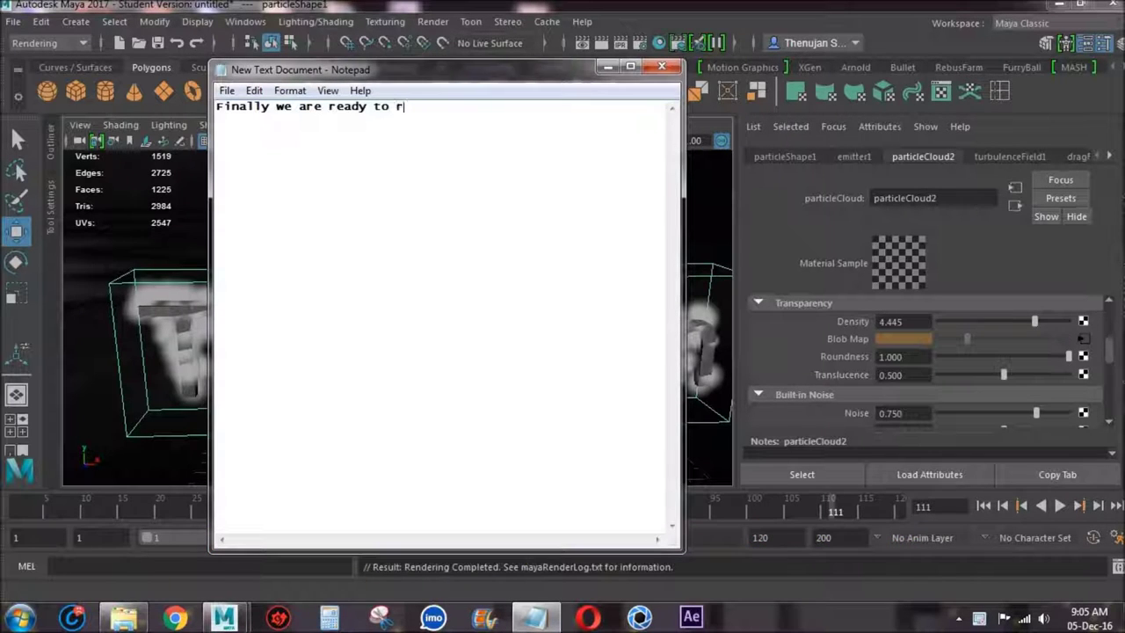
text(endwer)
key(BackSpace)
key(BackSpace)
key(BackSpace)
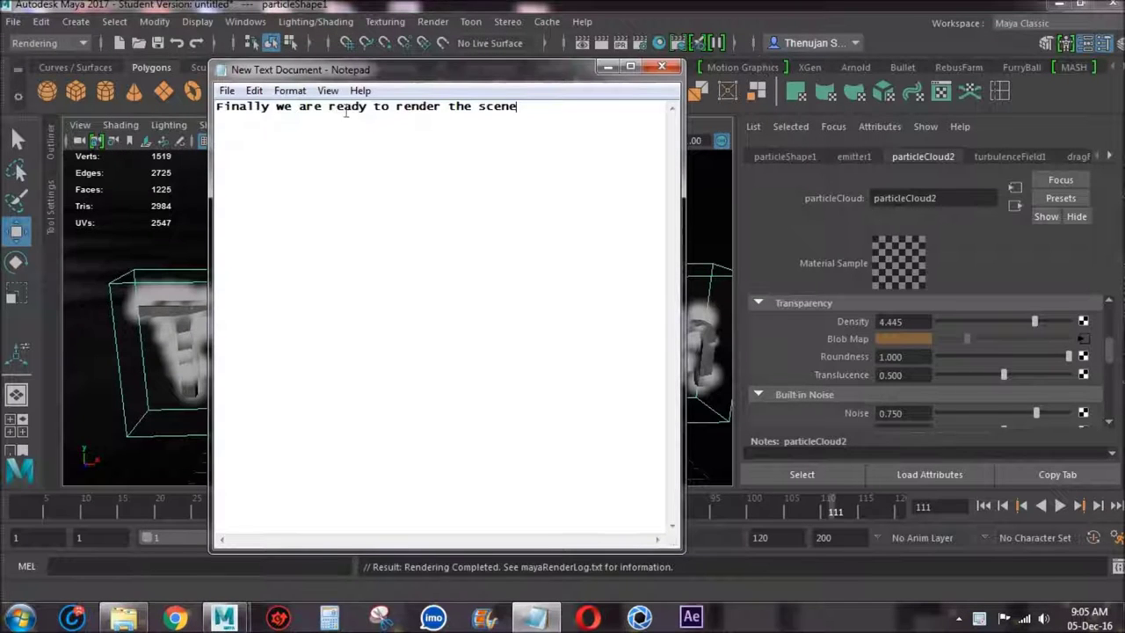
Select the note line, cancel closing Notepad, and minimize it back to Maya.
drag(216, 106, 574, 106)
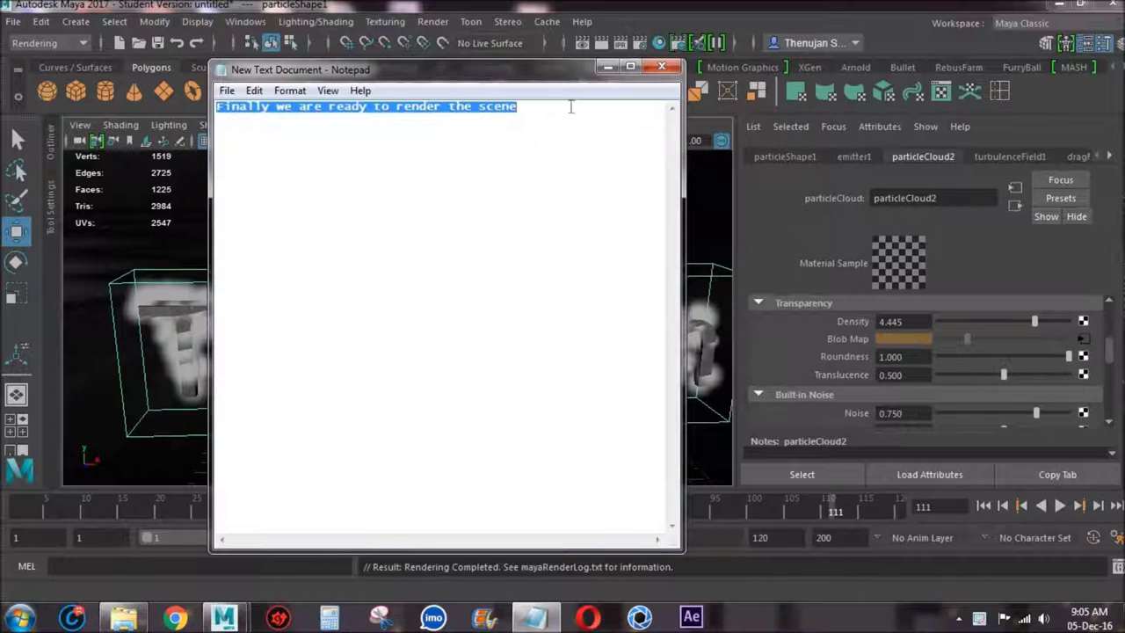
click(662, 66)
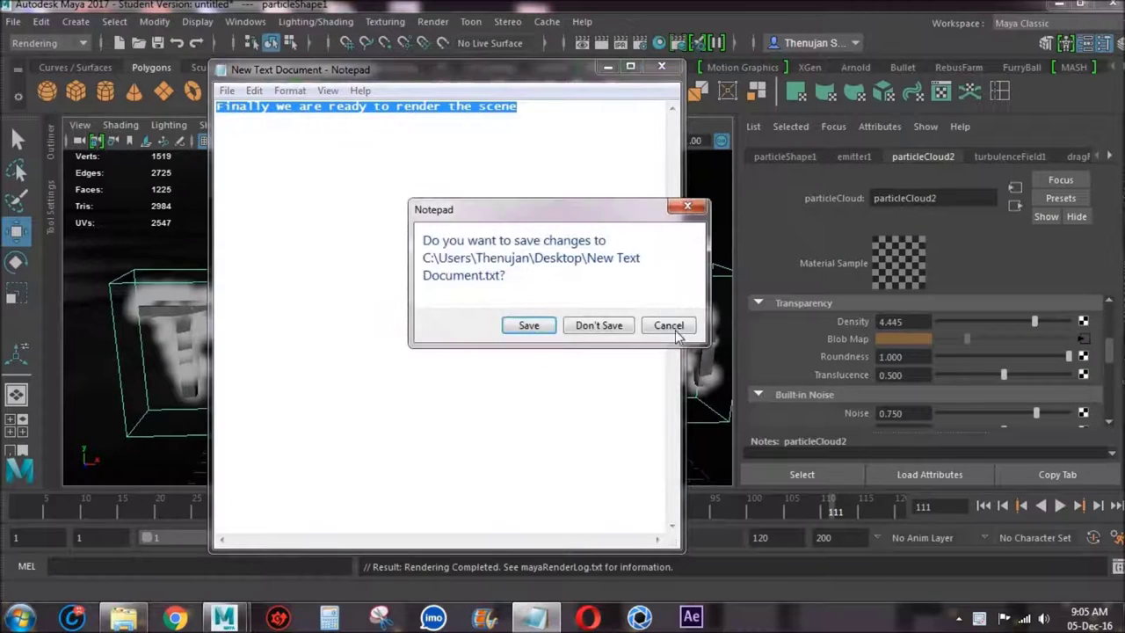
click(670, 325)
click(607, 66)
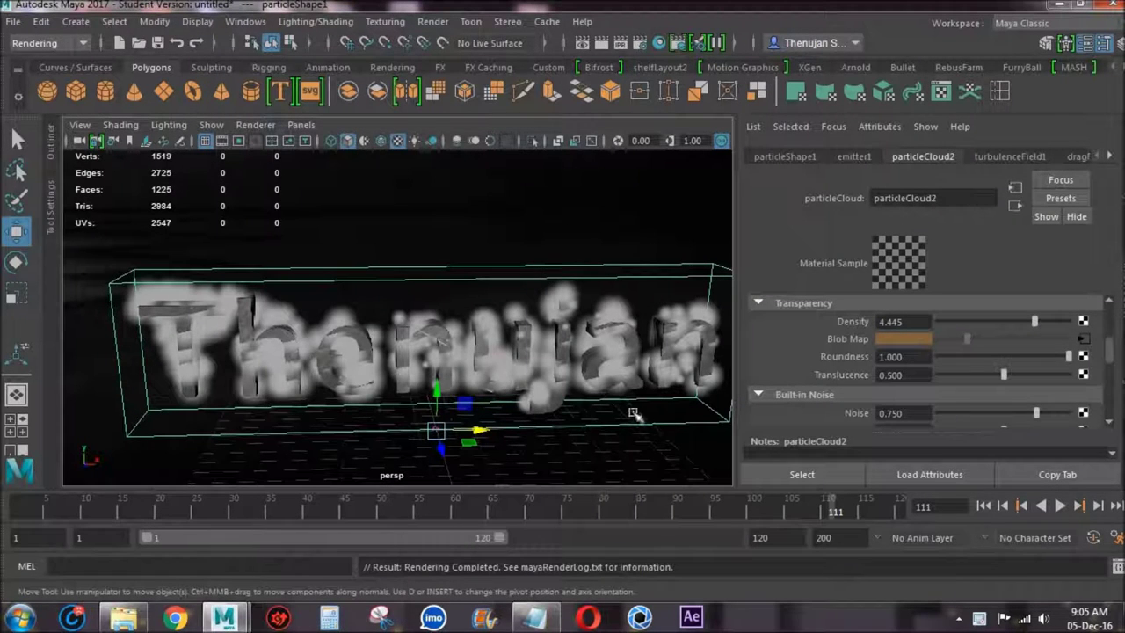
Start a mental ray Batch Render from the Rendering menu set, continuing past the student-version notice.
click(45, 44)
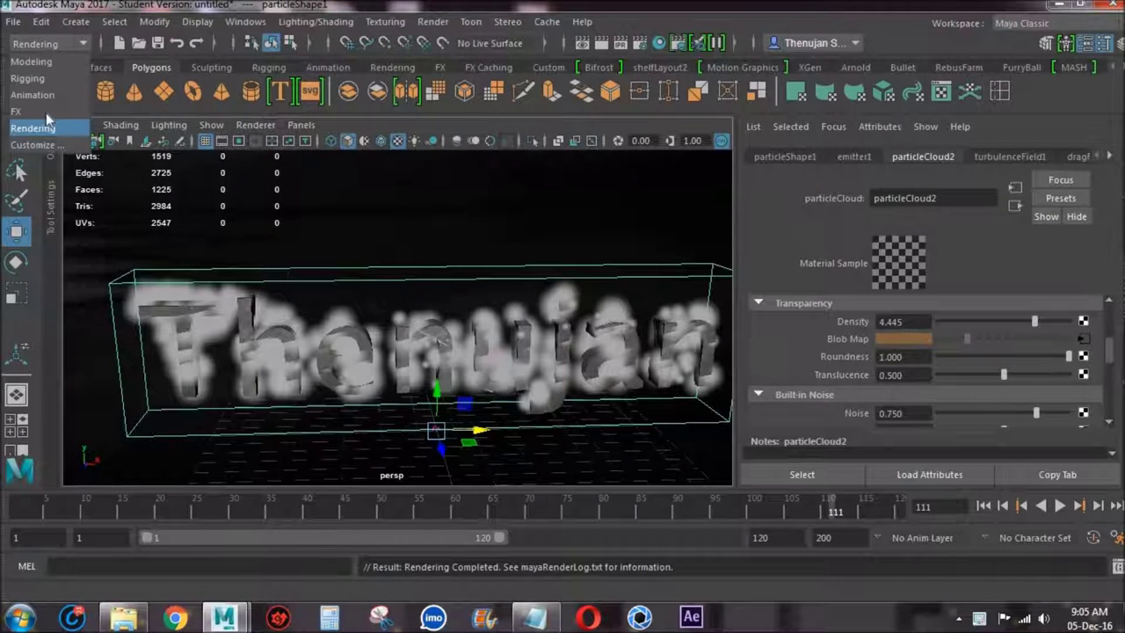
click(39, 116)
click(433, 21)
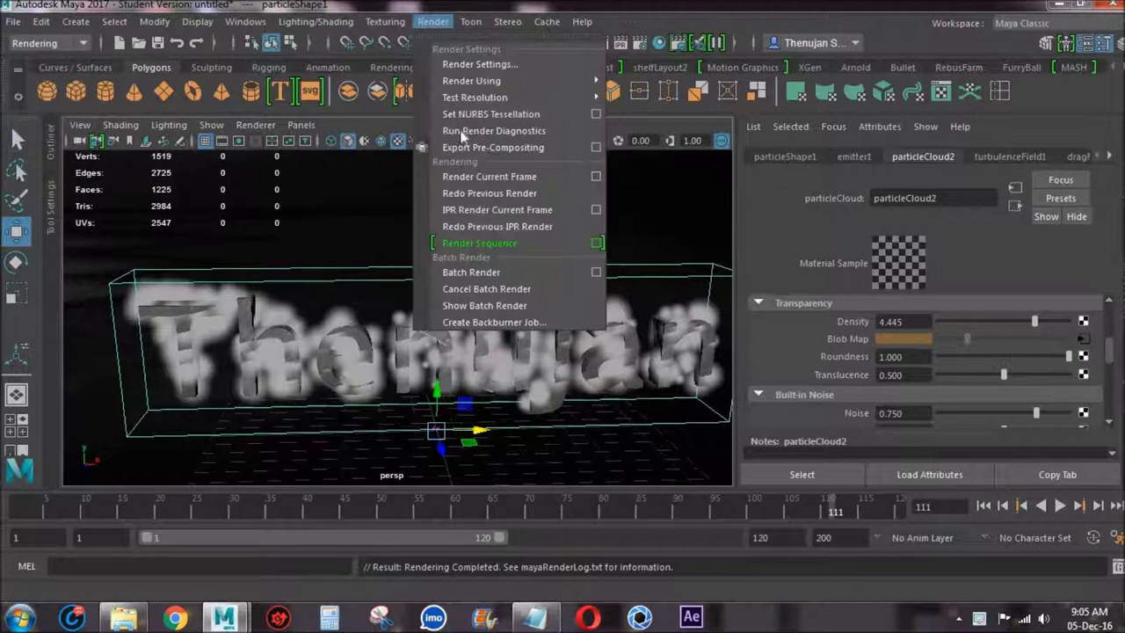
click(483, 273)
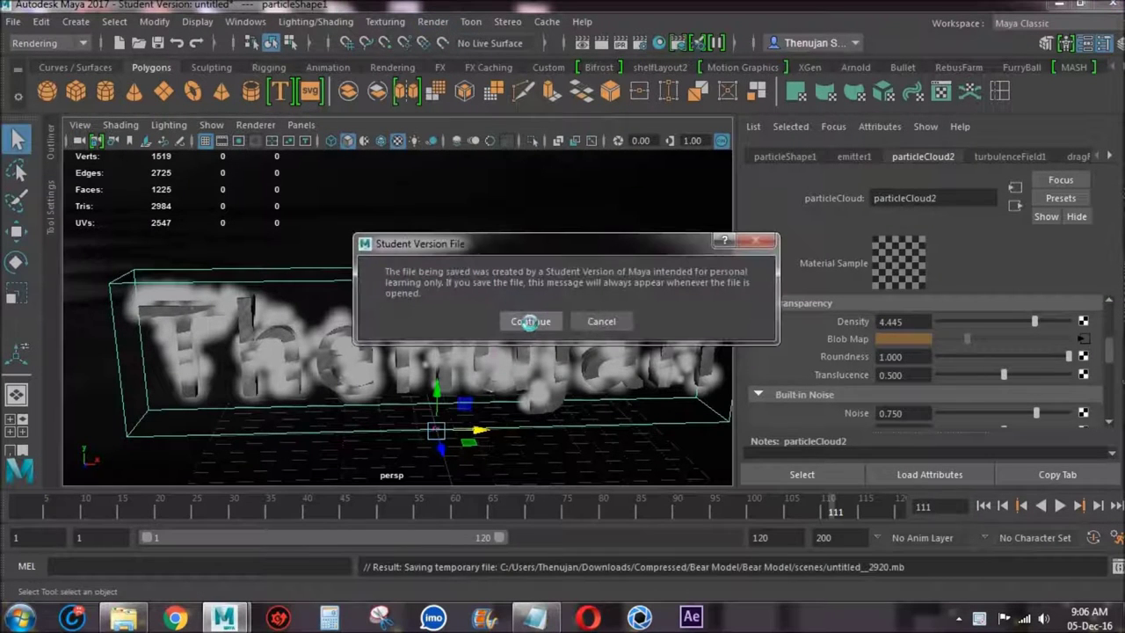
click(530, 321)
key(w)
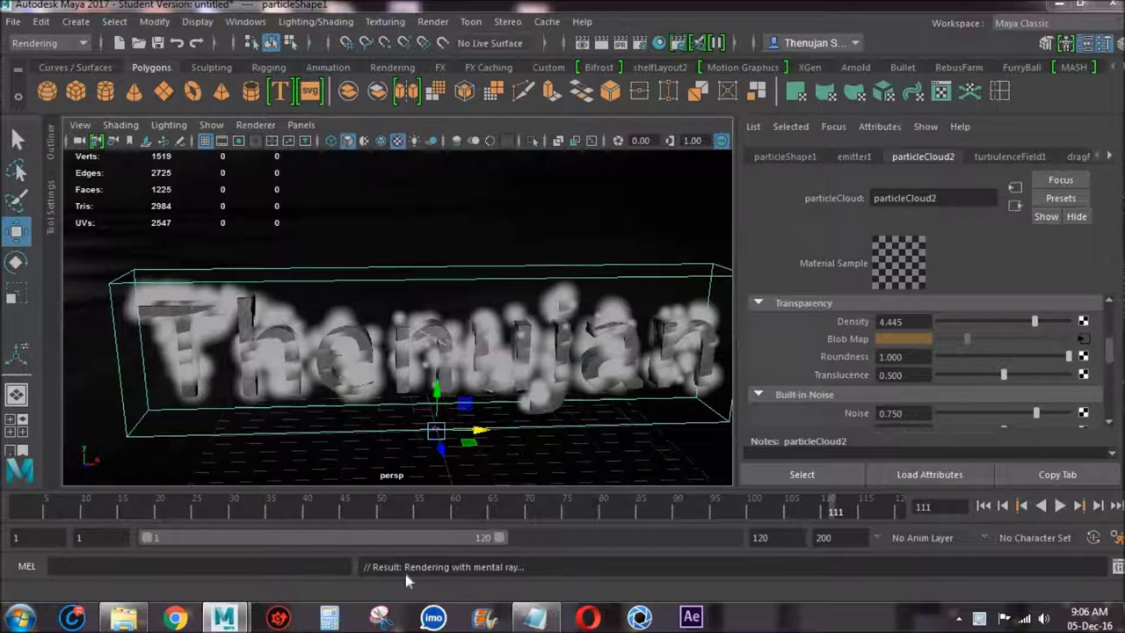
click(434, 22)
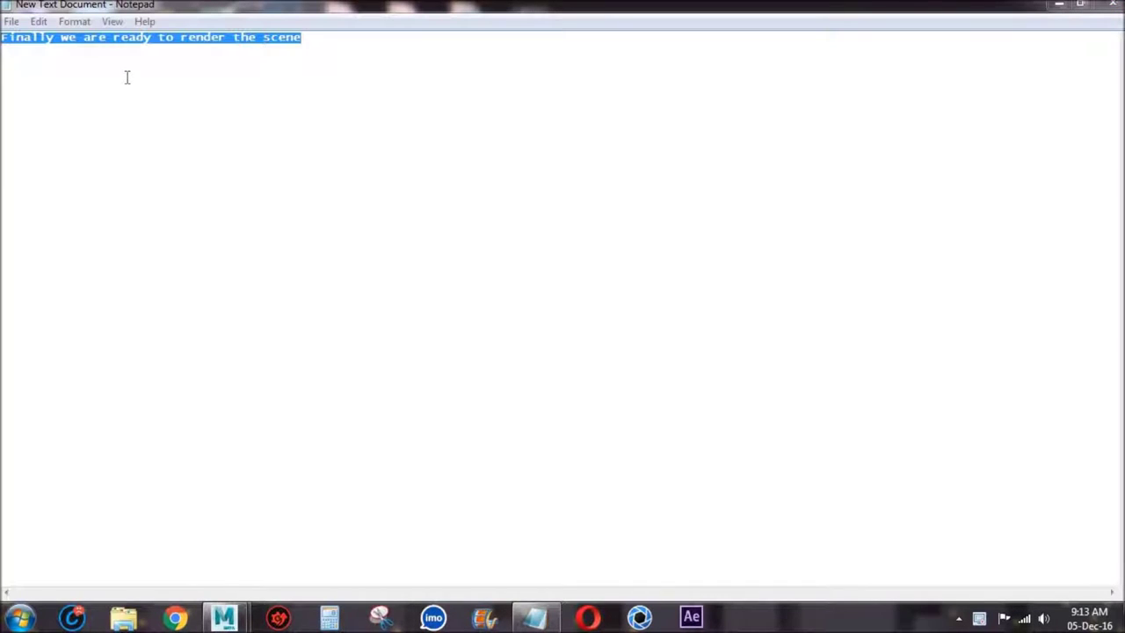
Replace the Notepad line with '1 hour later' and minimize Notepad to show Maya.
drag(311, 38, 2, 40)
text(1 hour later)
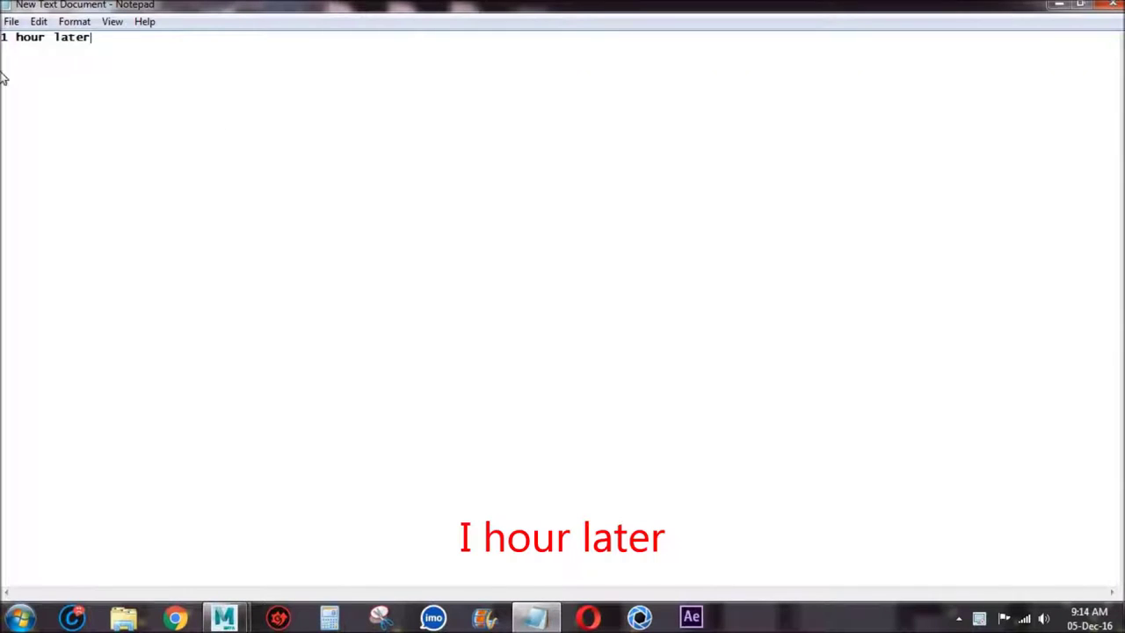
click(1058, 4)
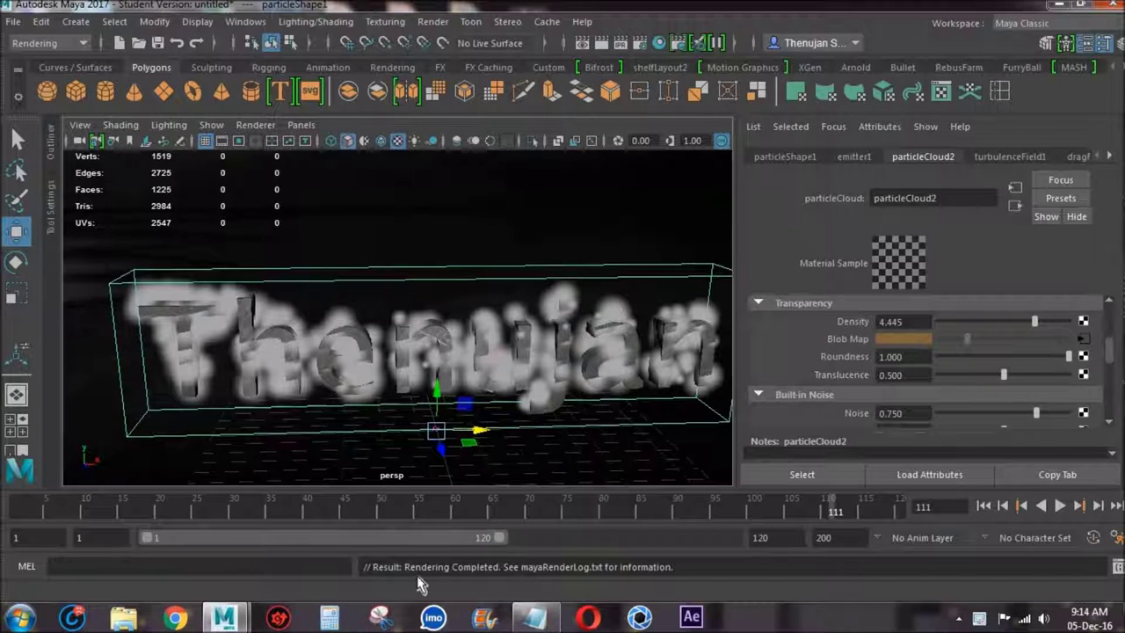
Open the Script Editor and scroll its history right to read the rendered frame paths.
click(1118, 566)
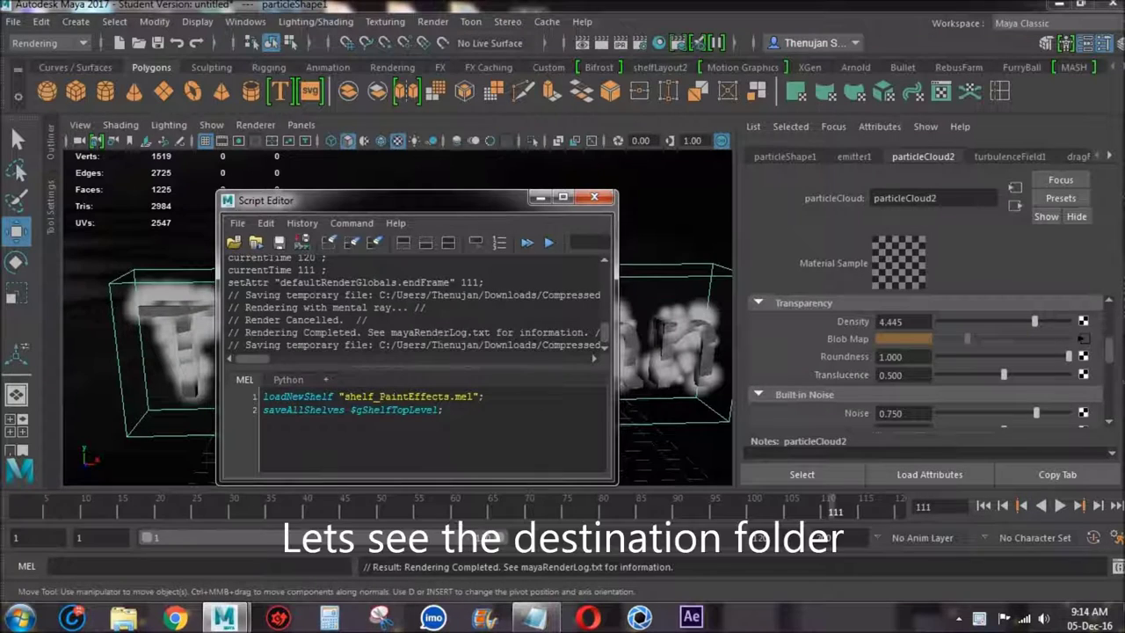
drag(260, 358, 274, 357)
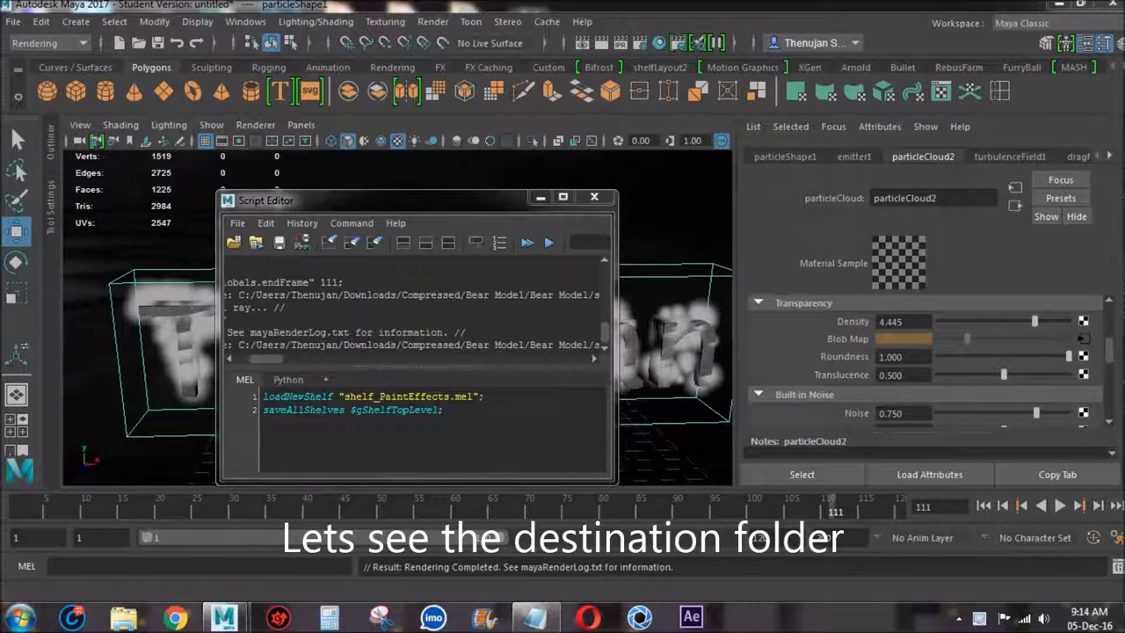
Browse in File Explorer to Downloads > Compressed > Bear Model > Bear Model.
click(22, 618)
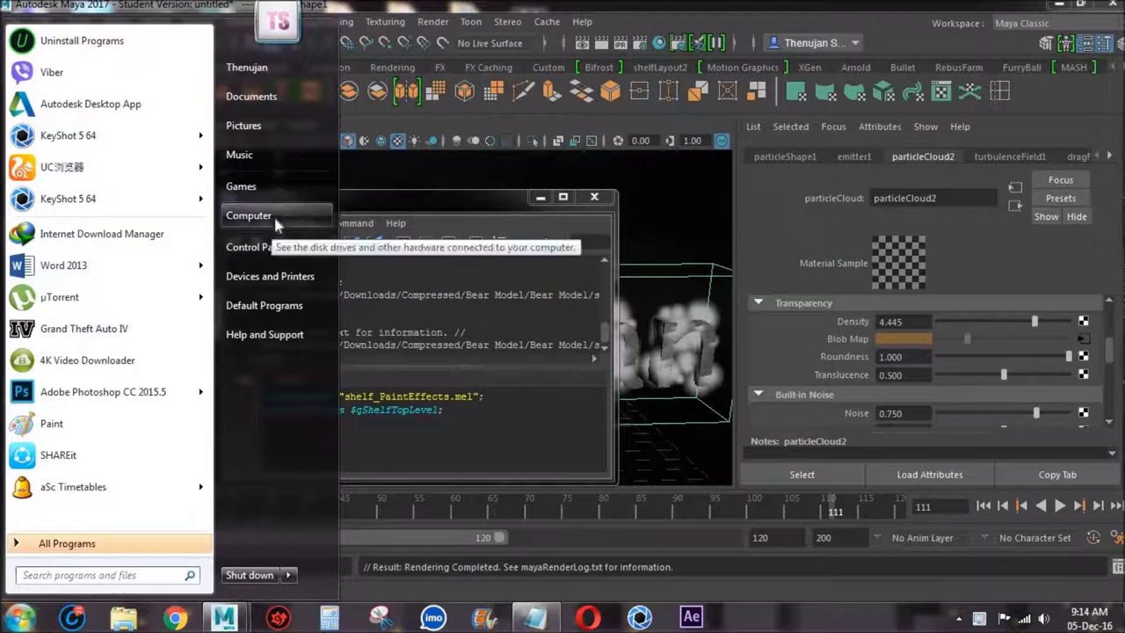
click(273, 214)
click(449, 187)
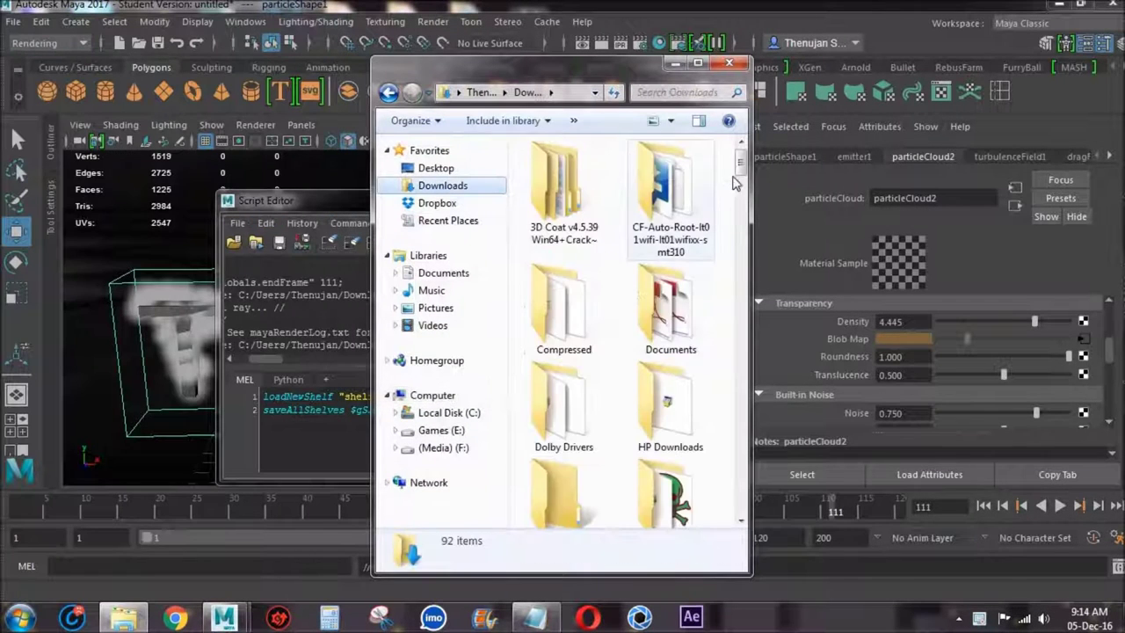
double_click(563, 312)
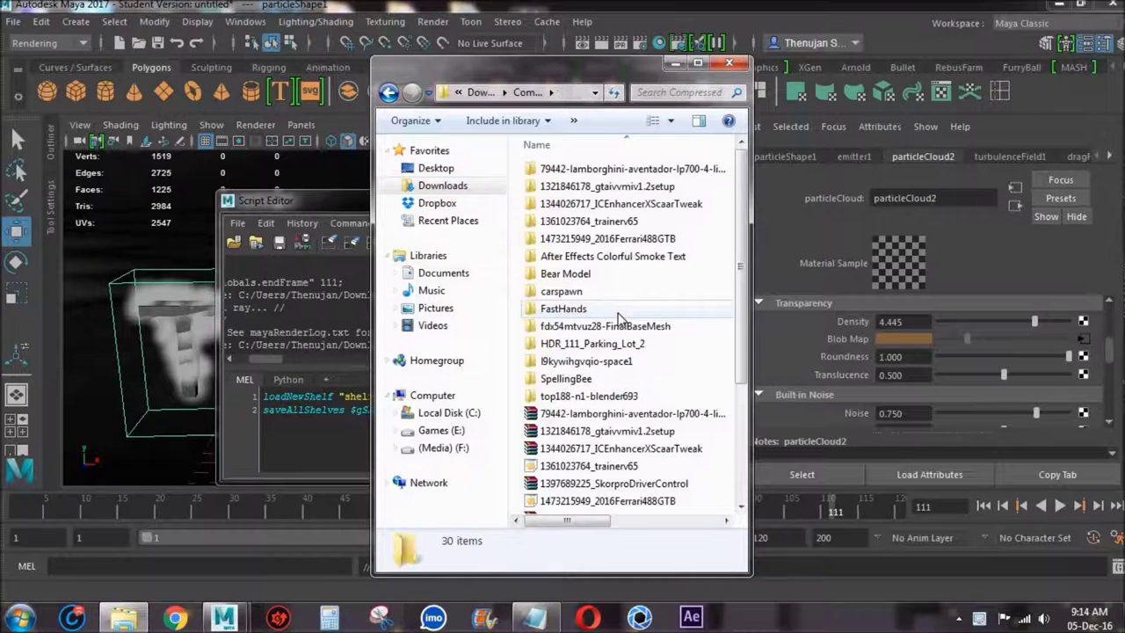
double_click(619, 274)
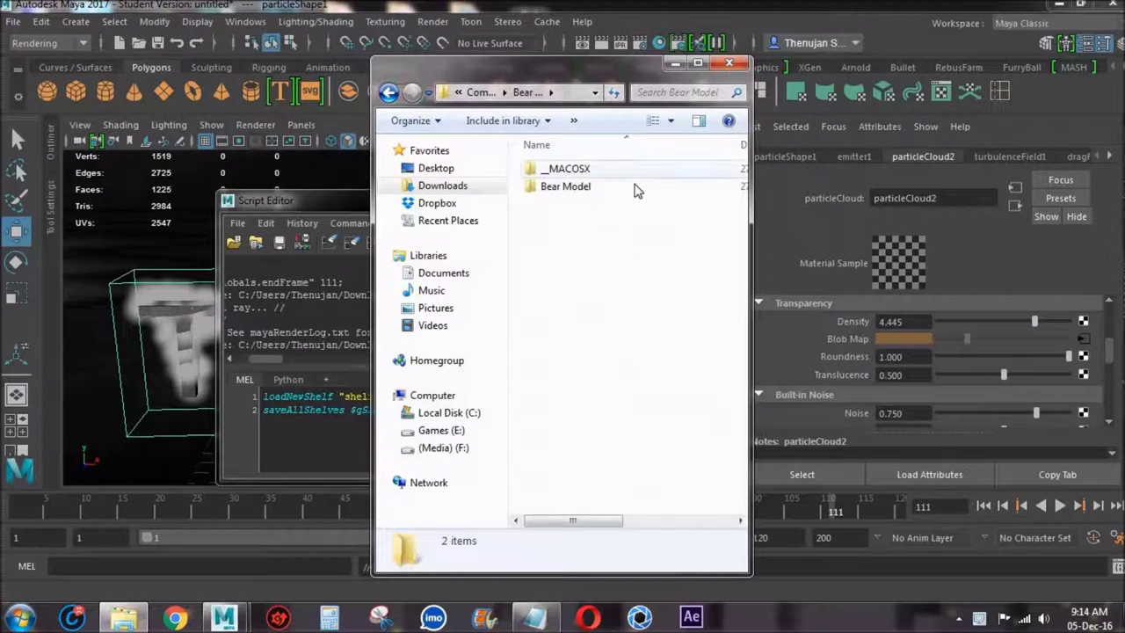
double_click(637, 198)
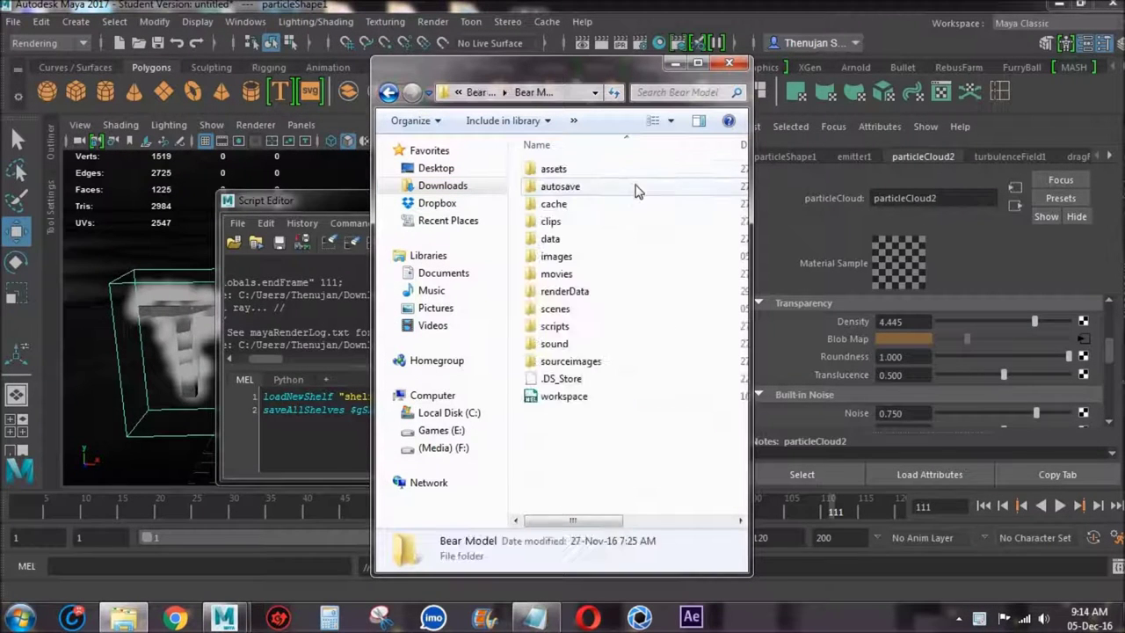
Open the images folder maximized to review frames Text0001–Text0111, then return to Notepad.
double_click(634, 259)
click(603, 262)
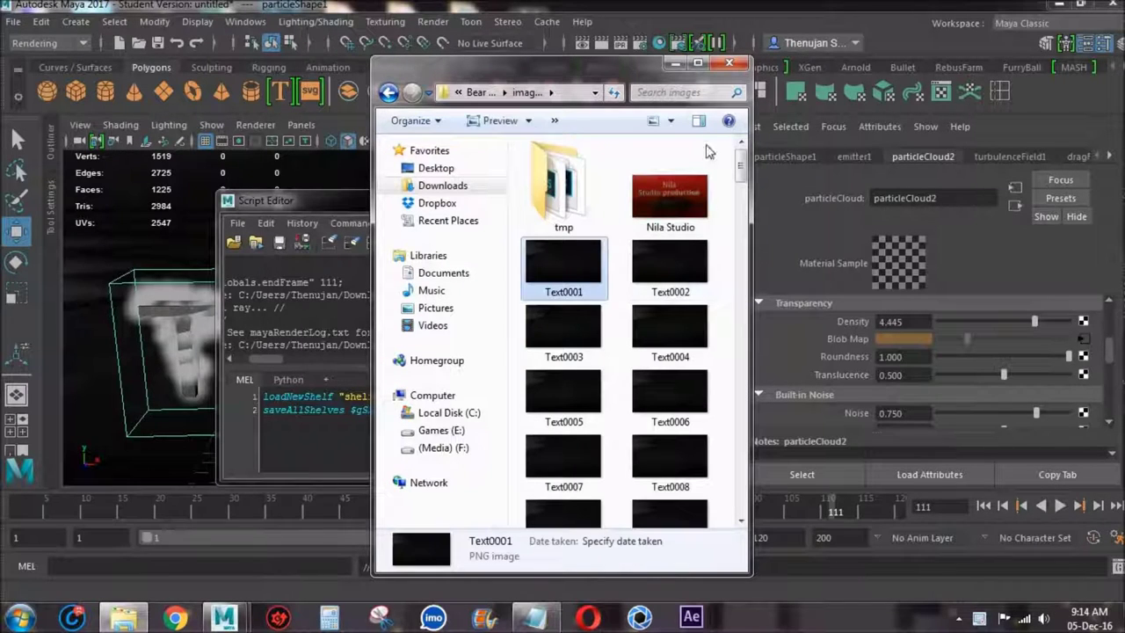
click(698, 65)
scroll(515, 263, down, 5)
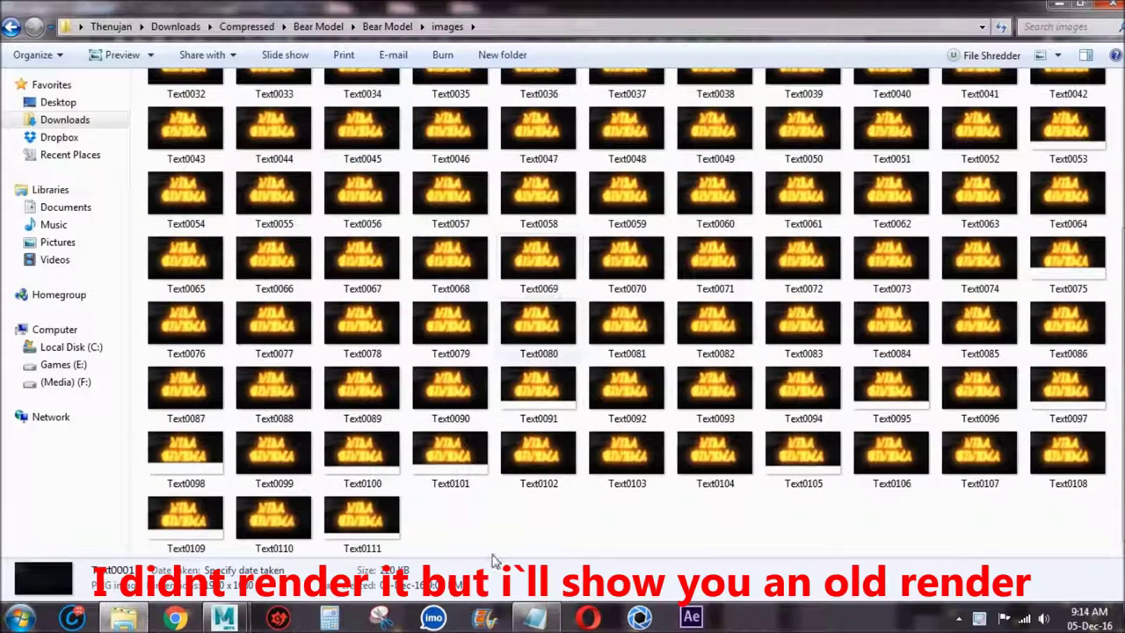
click(554, 615)
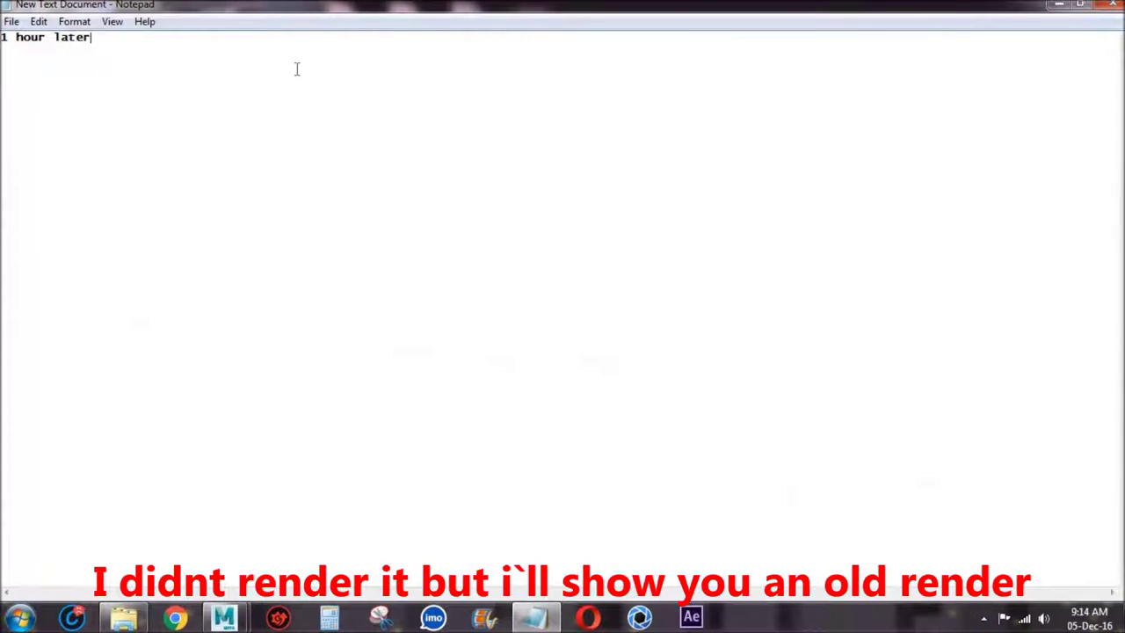
Replace '1 hour later' with 'I really didnt render it but i will show with my old render'.
key(BackSpace)
key(BackSpace)
key(BackSpace)
text(I really didnt render it but i)
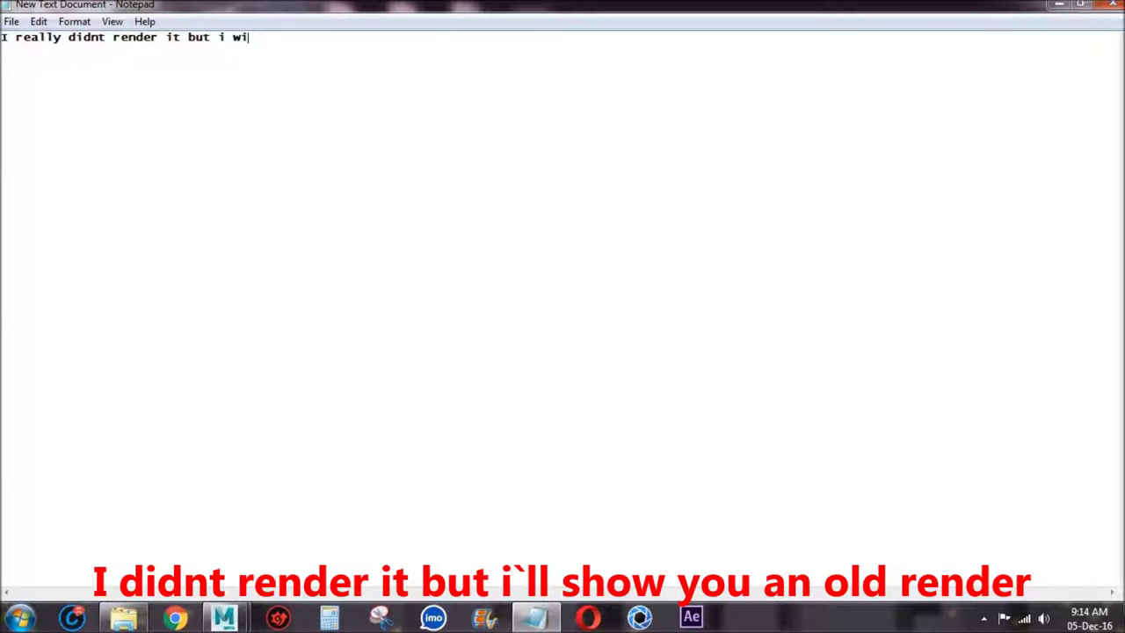
text(wi)
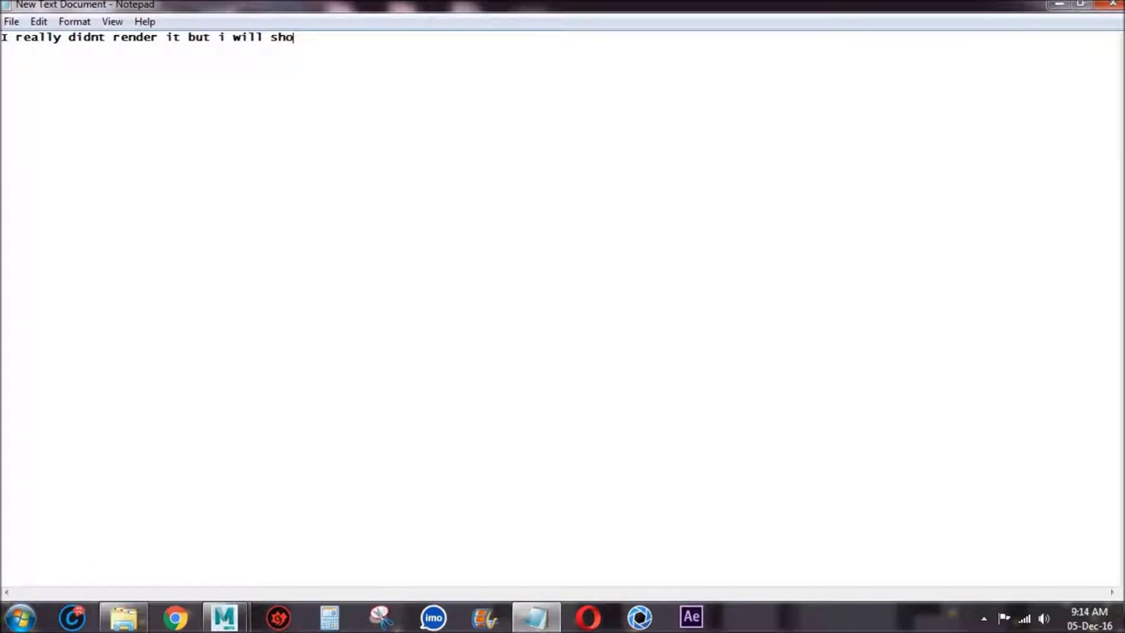
text(th my old render)
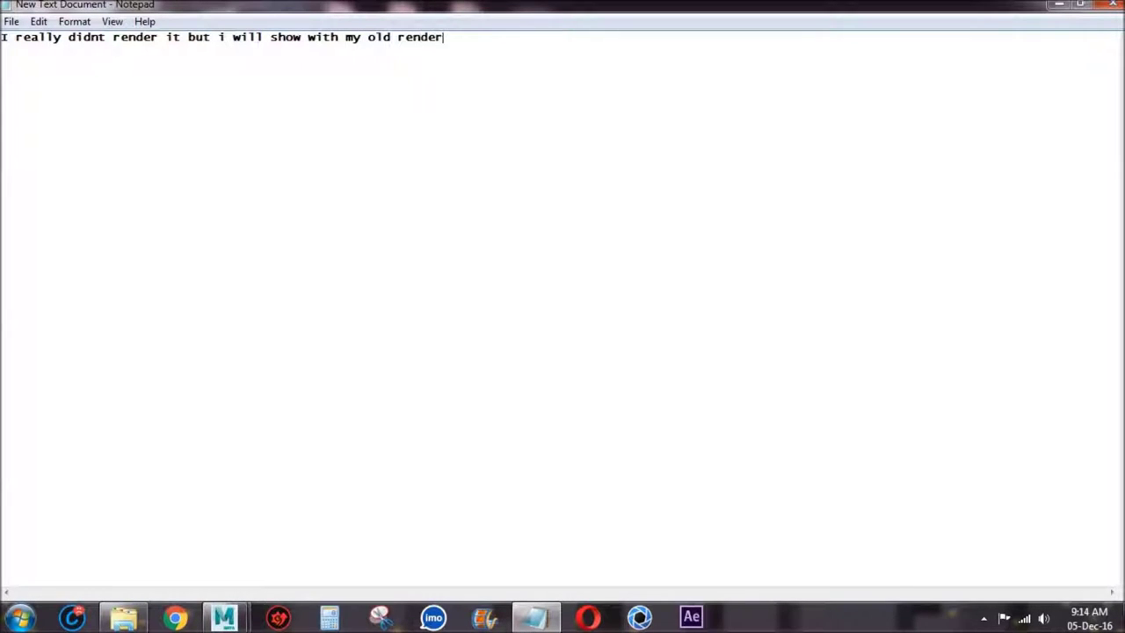
Minimize Notepad to reveal the folder of rendered fire-text frames.
click(1061, 7)
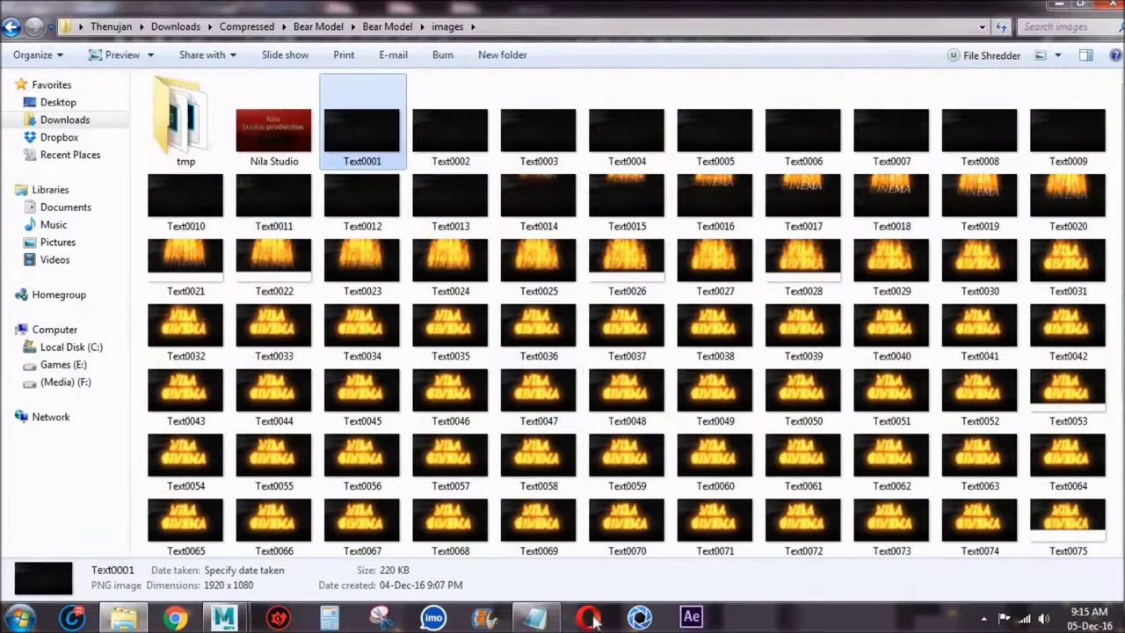
click(535, 618)
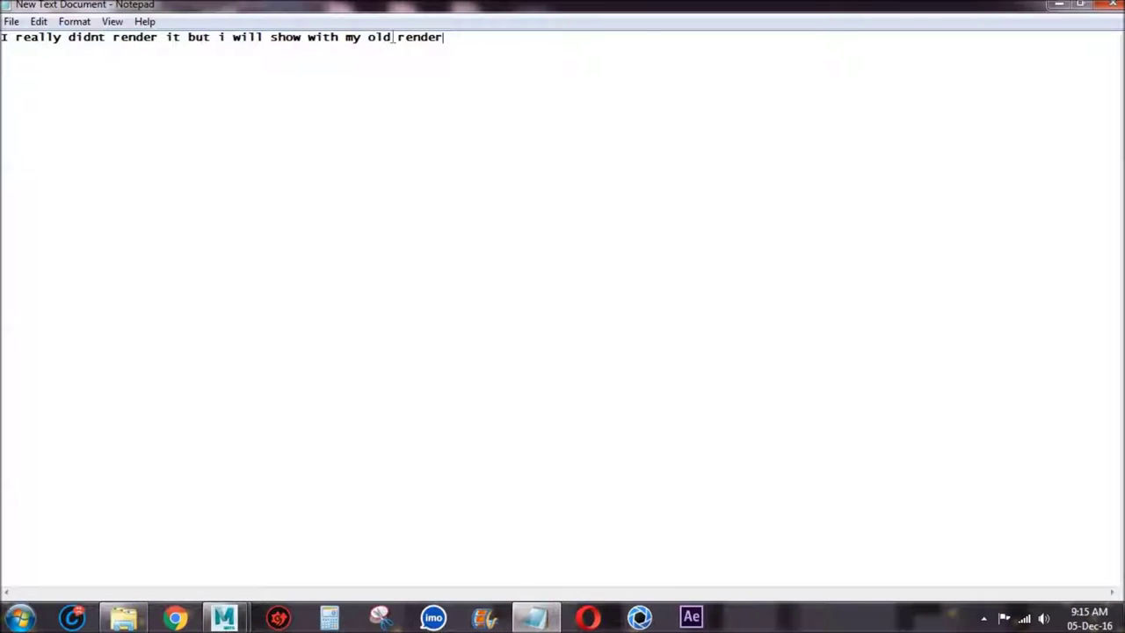
click(1054, 11)
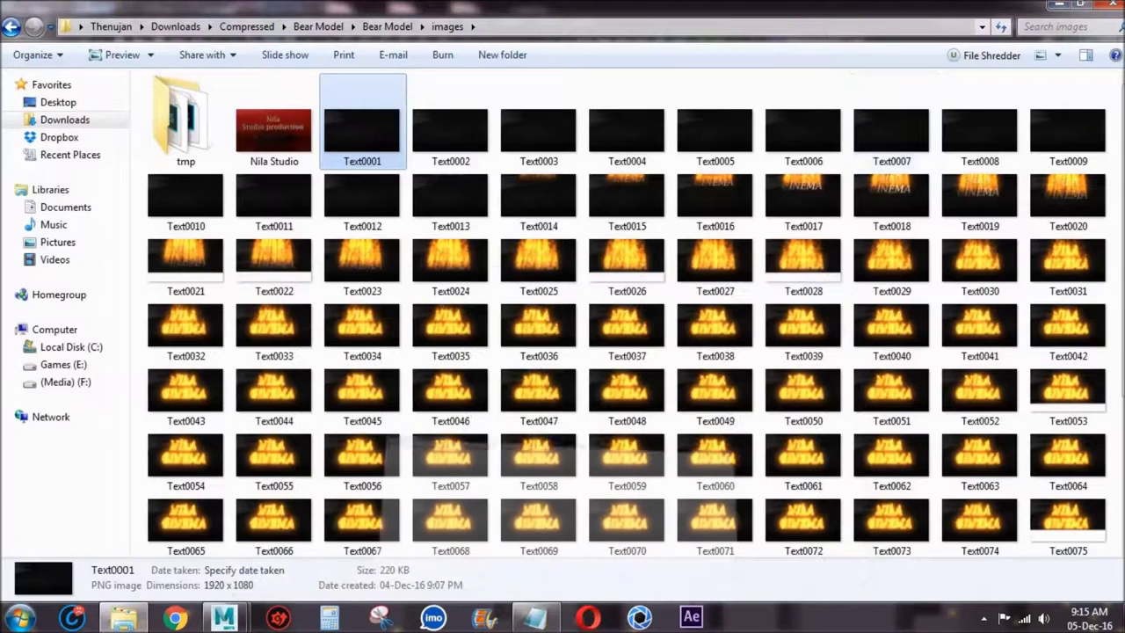
Check all the rendered frames in the folder, then search the Start menu for 'moviemak'.
scroll(978, 402, down, 5)
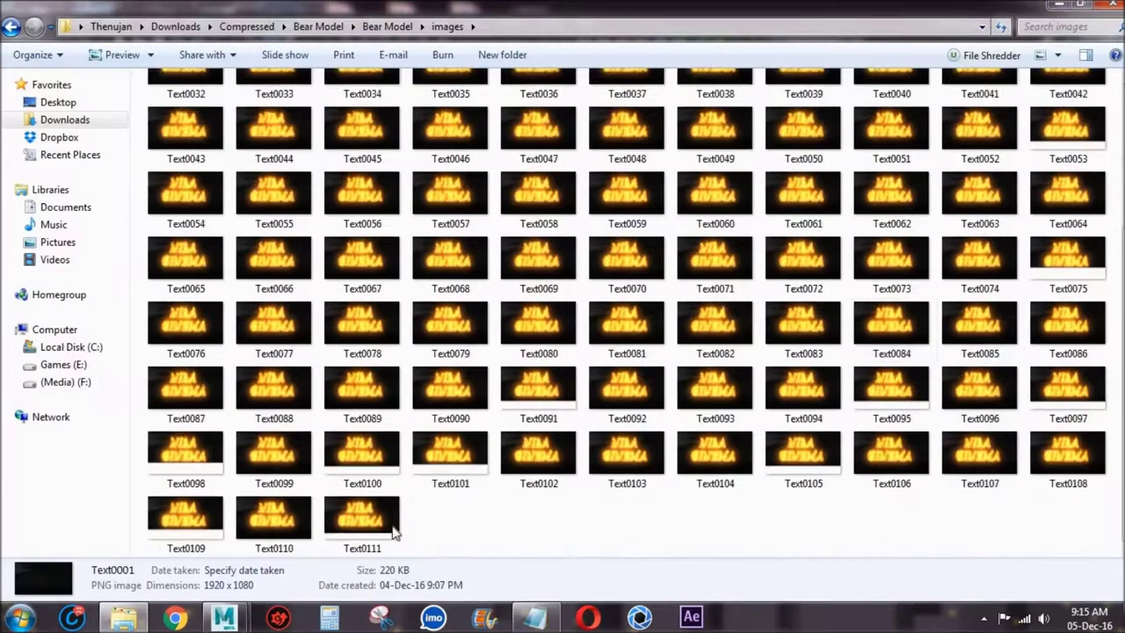
key(ctrl+a)
click(467, 520)
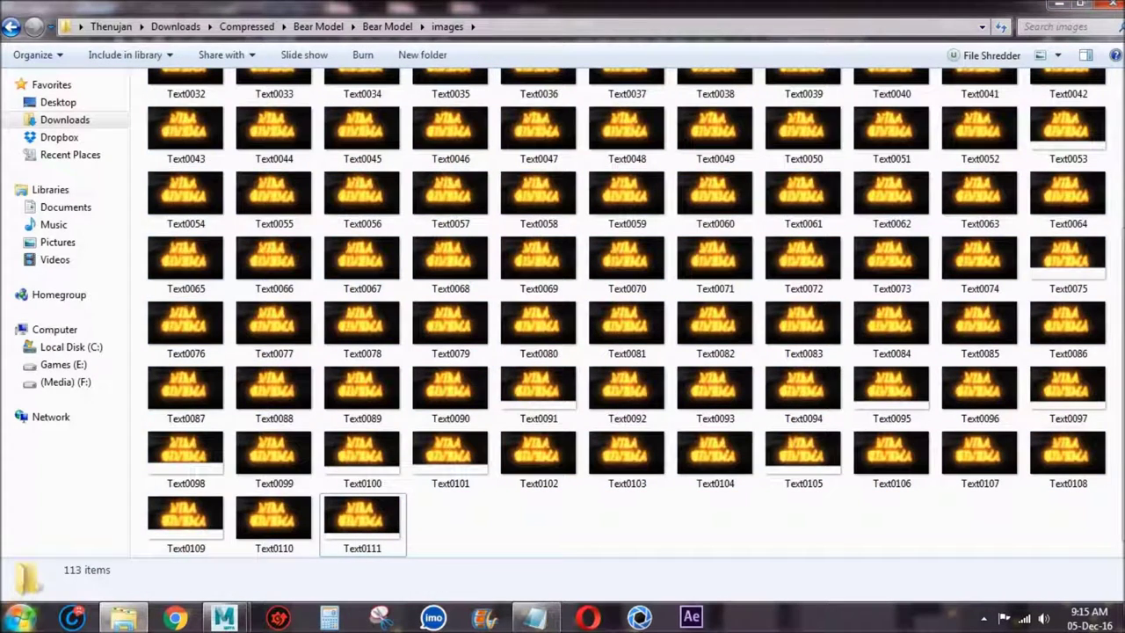
click(20, 618)
text(moviemak)
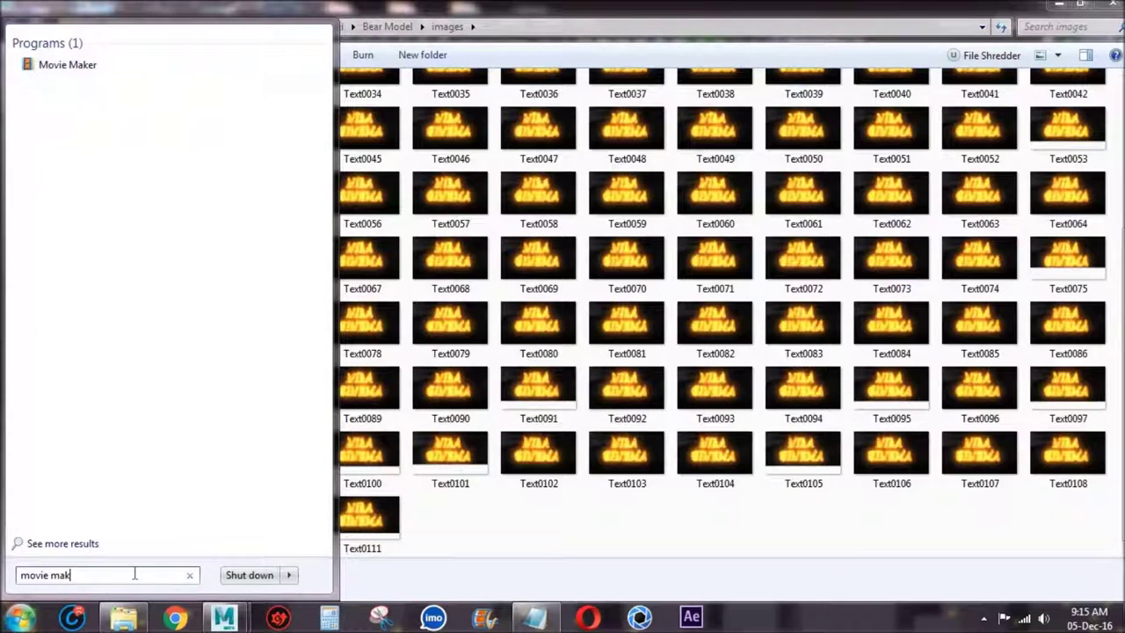
Launch Movie Maker and add frames Text0001 through Text0111 to a new project.
click(93, 65)
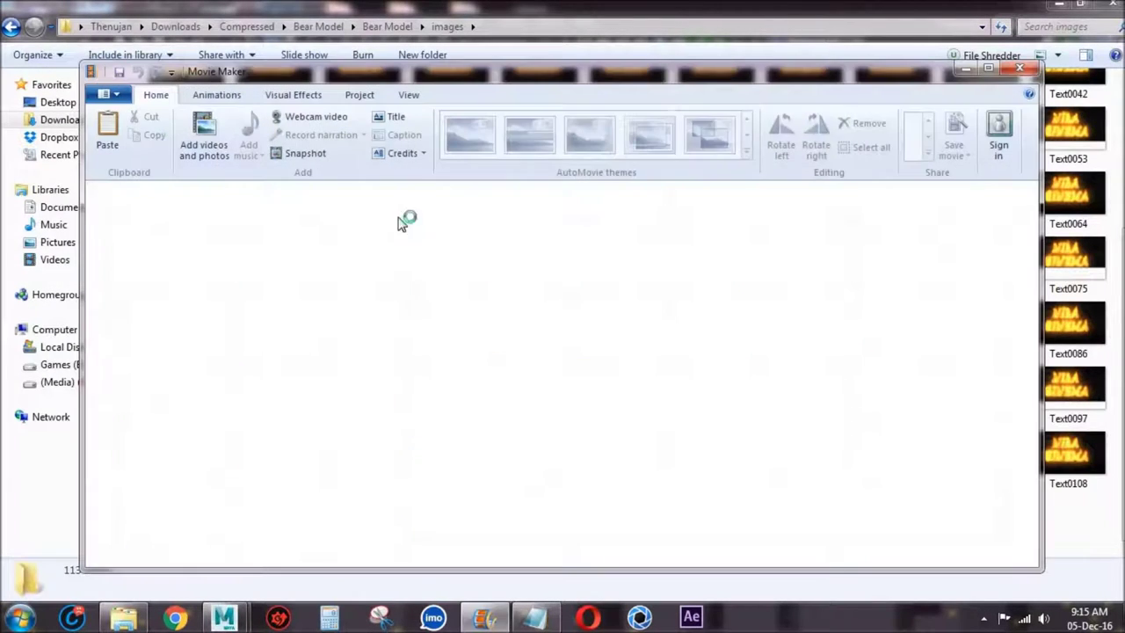
click(822, 384)
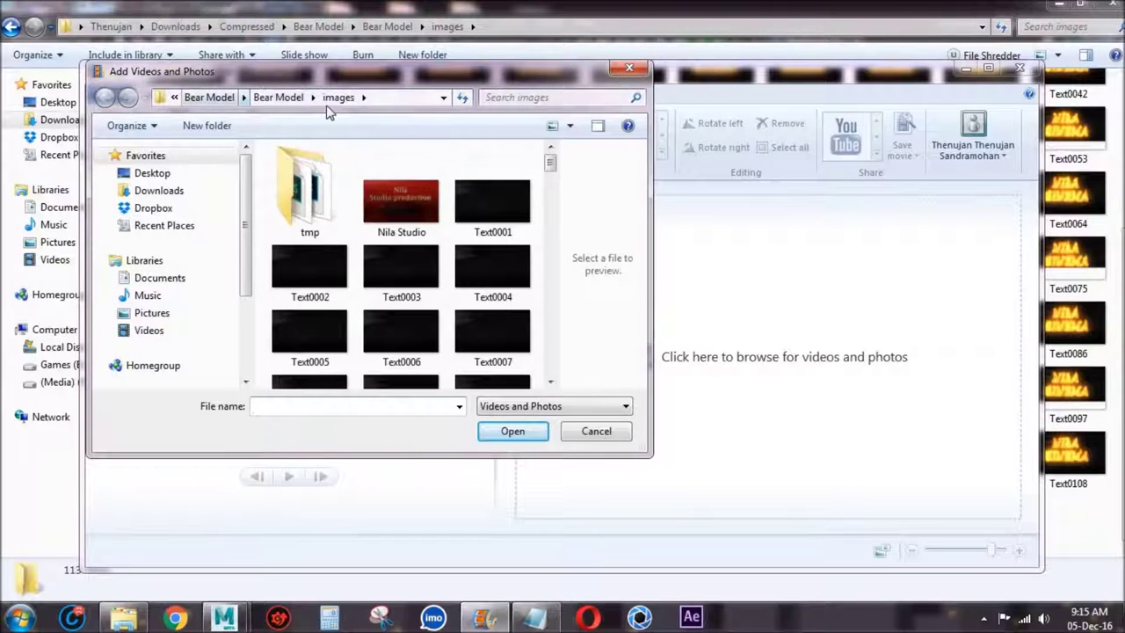
click(493, 198)
drag(550, 162, 533, 387)
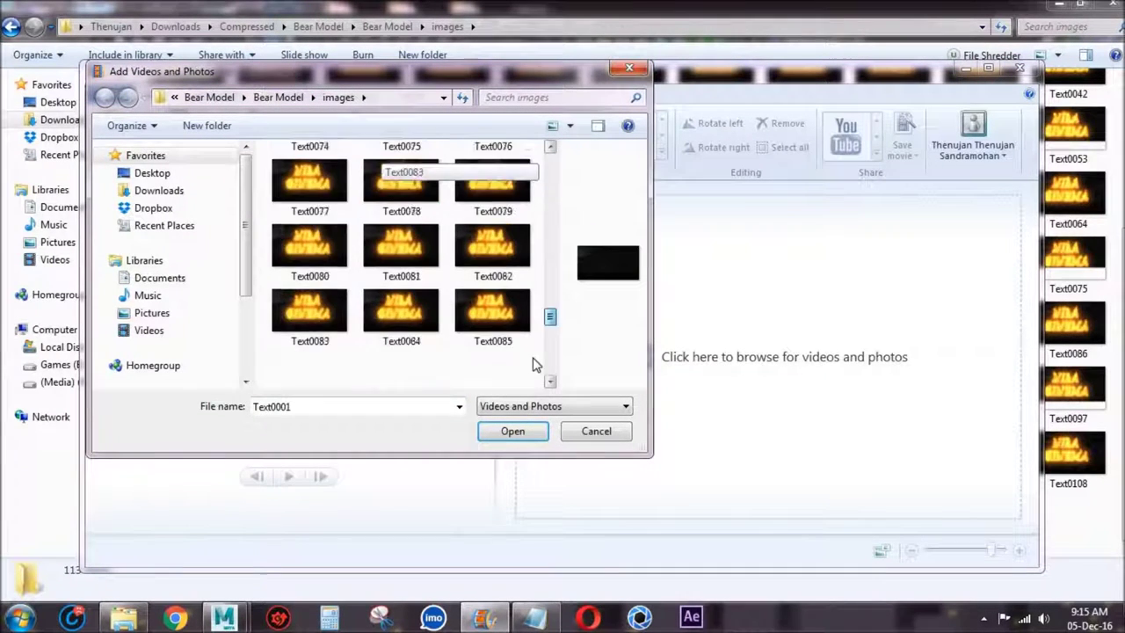
shift+click(401, 350)
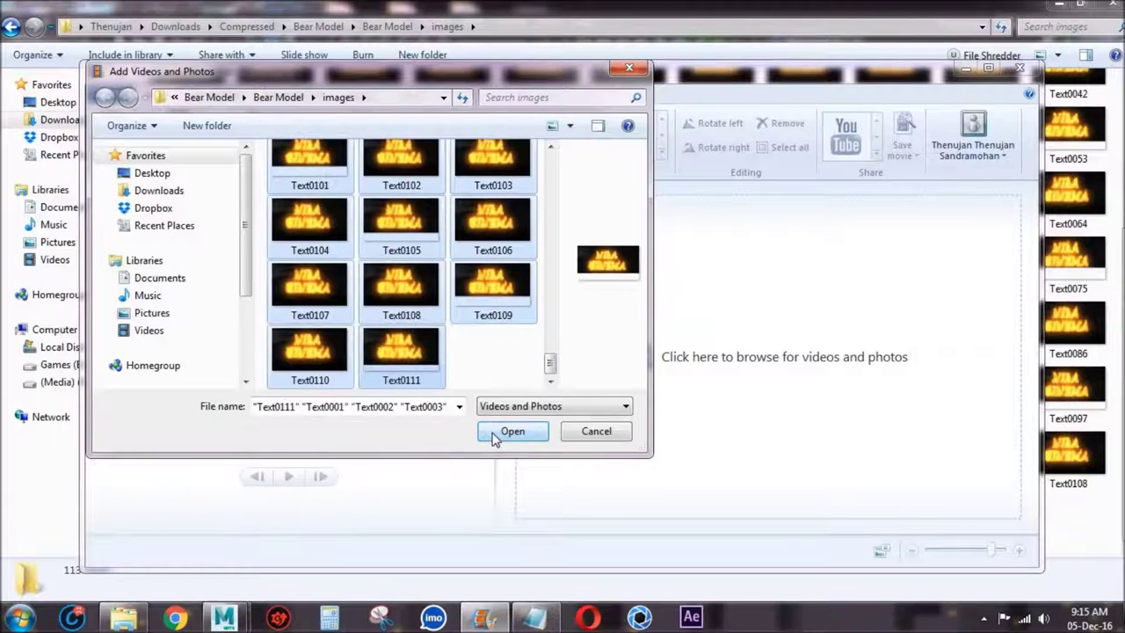
click(506, 430)
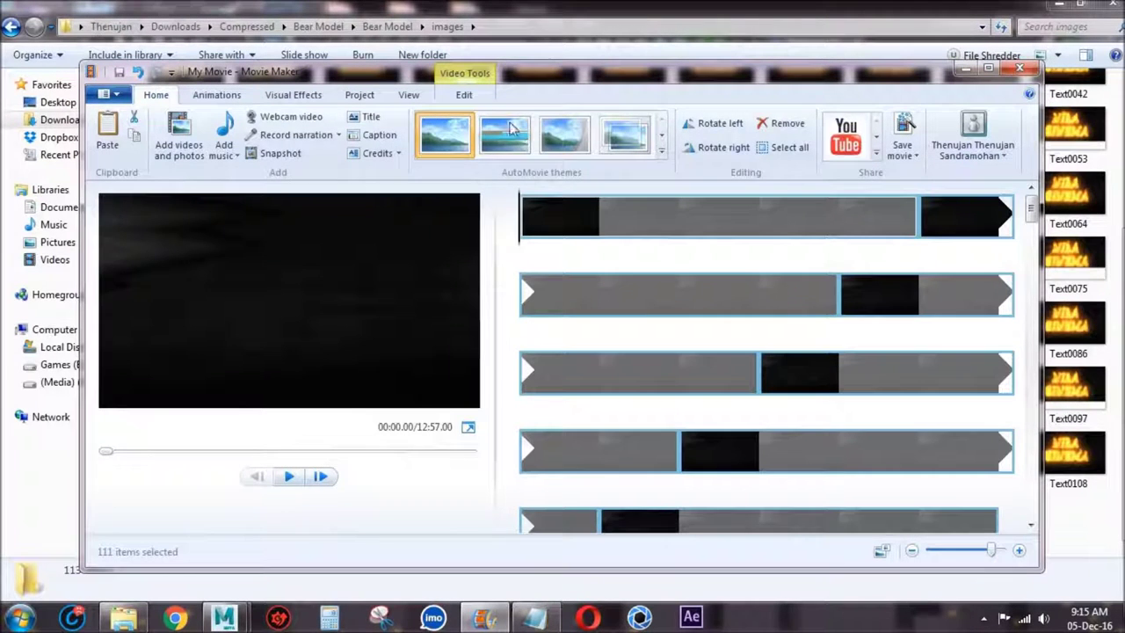
click(464, 95)
Set every frame's duration to 0.07 seconds and preview the 7.77-second movie.
click(402, 147)
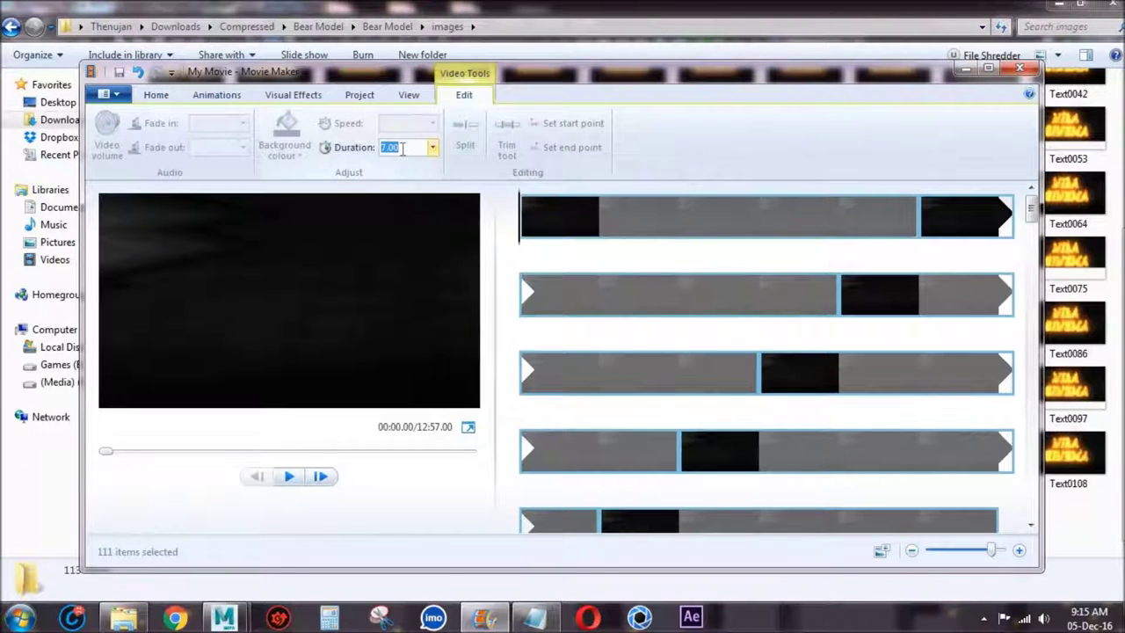
text(0.)
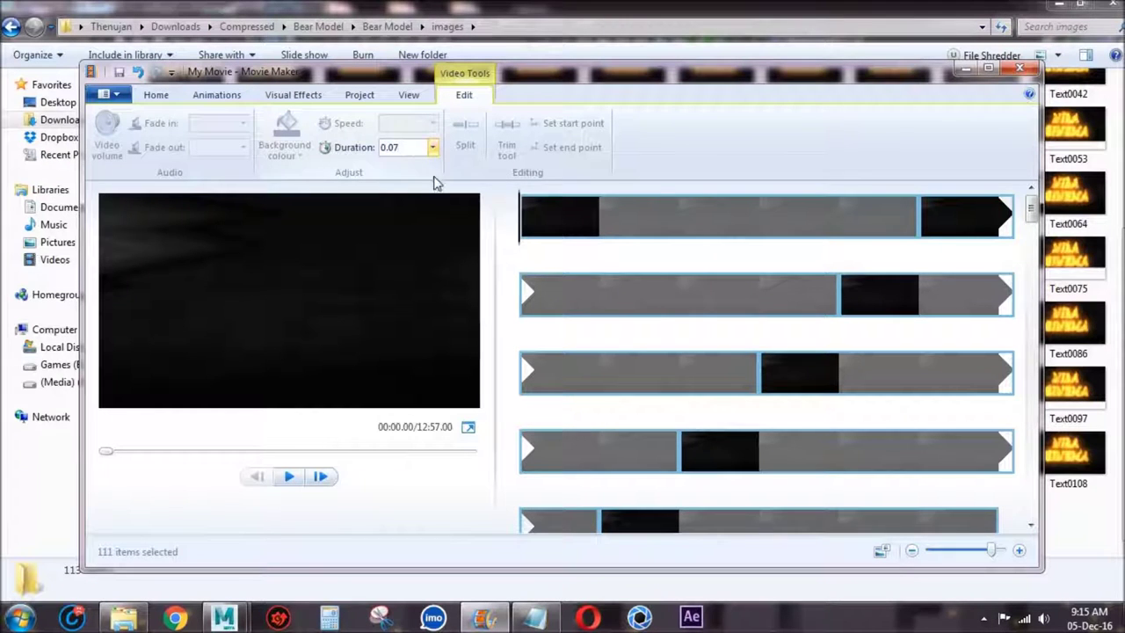
key(Return)
click(293, 476)
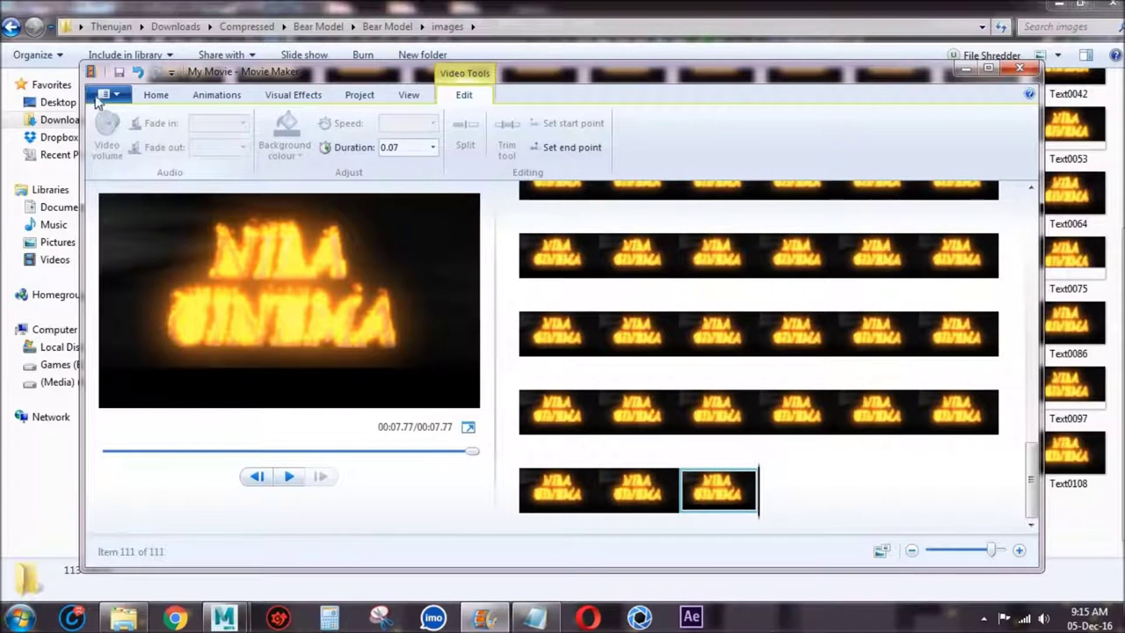
click(155, 95)
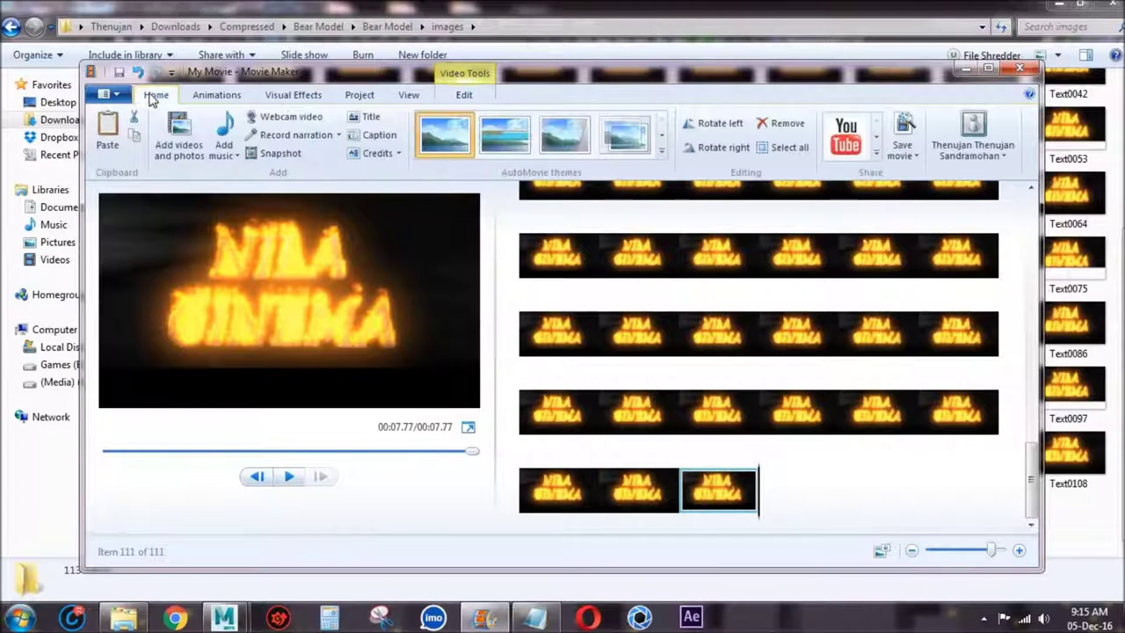
Save the movie to the Desktop as My Movie.mp4 in MPEG-4/H.264 format.
click(917, 162)
click(942, 253)
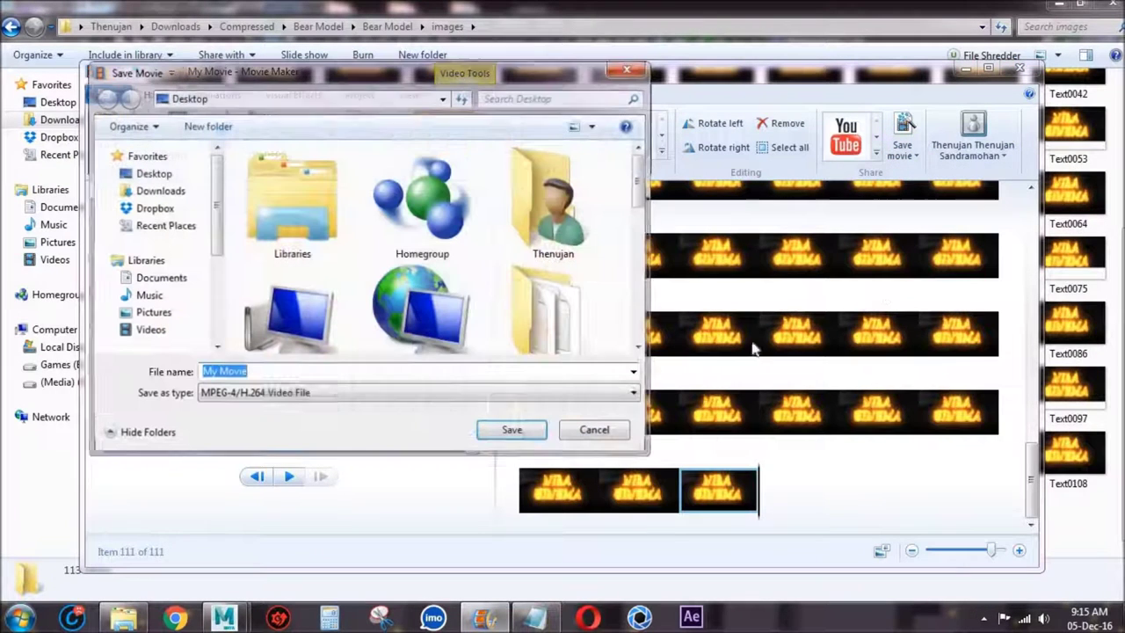
click(325, 393)
click(327, 407)
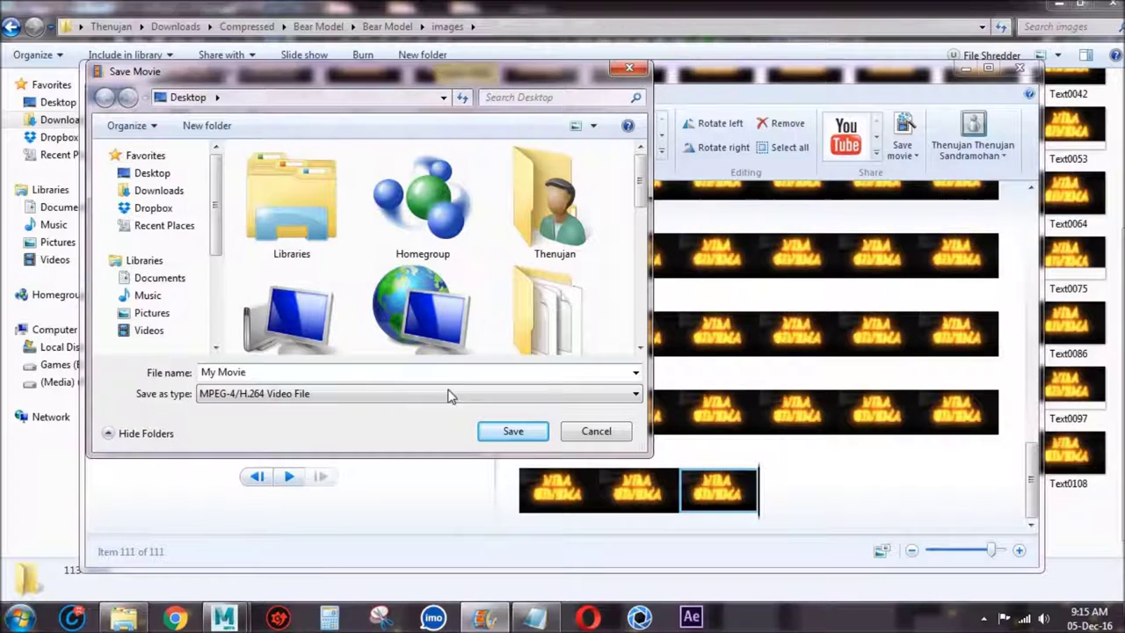
click(514, 431)
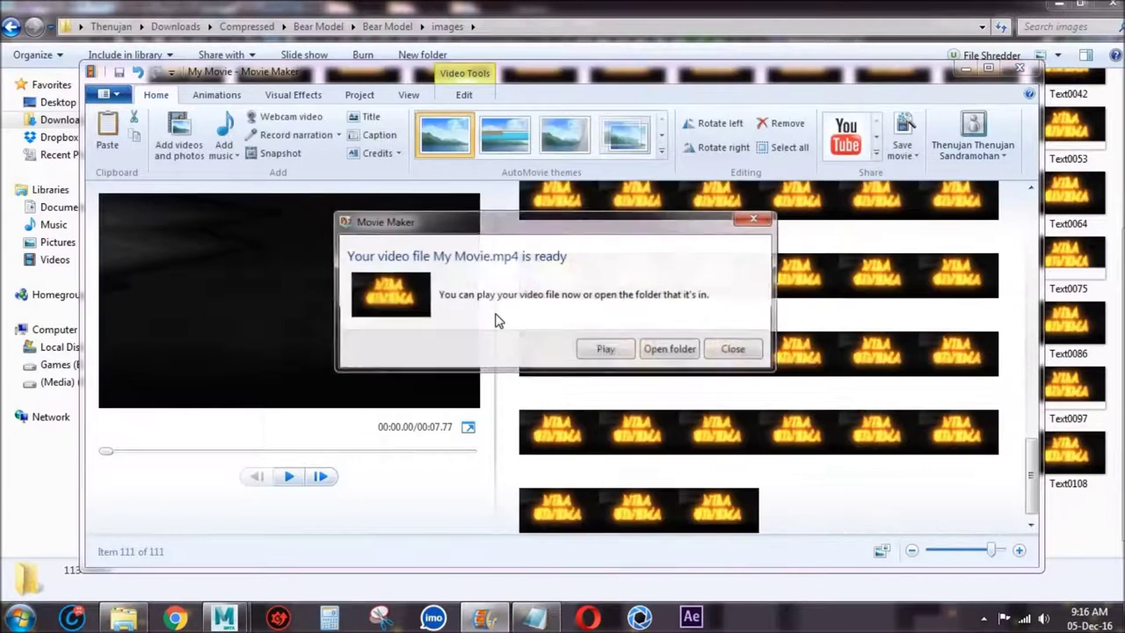
Open the Desktop folder from the completion dialog and play My Movie.mp4.
click(661, 350)
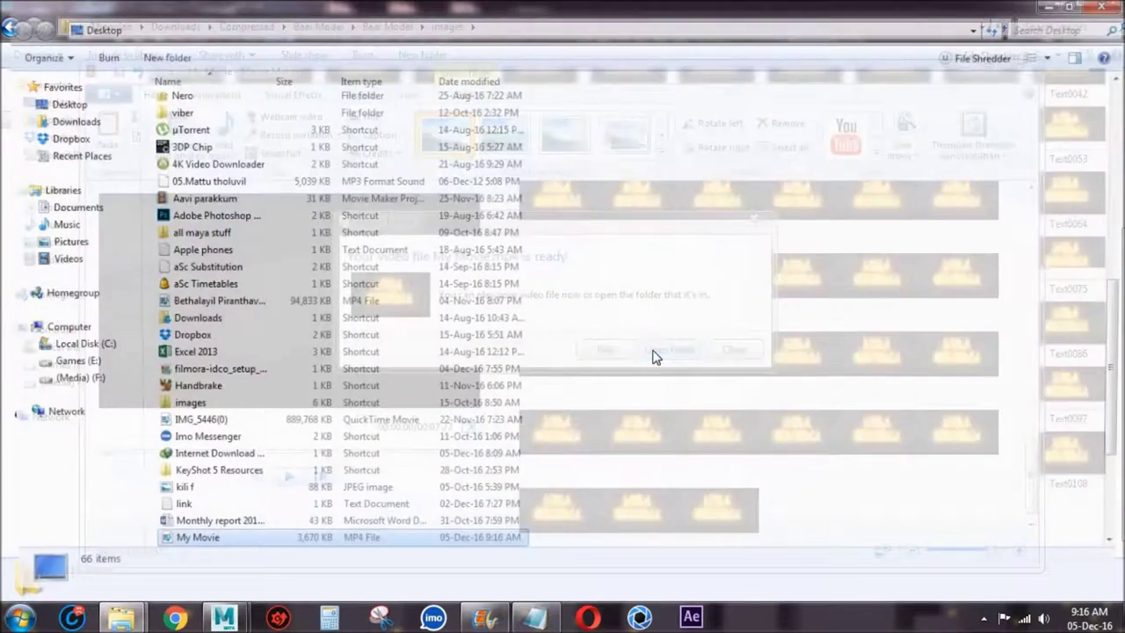
double_click(226, 547)
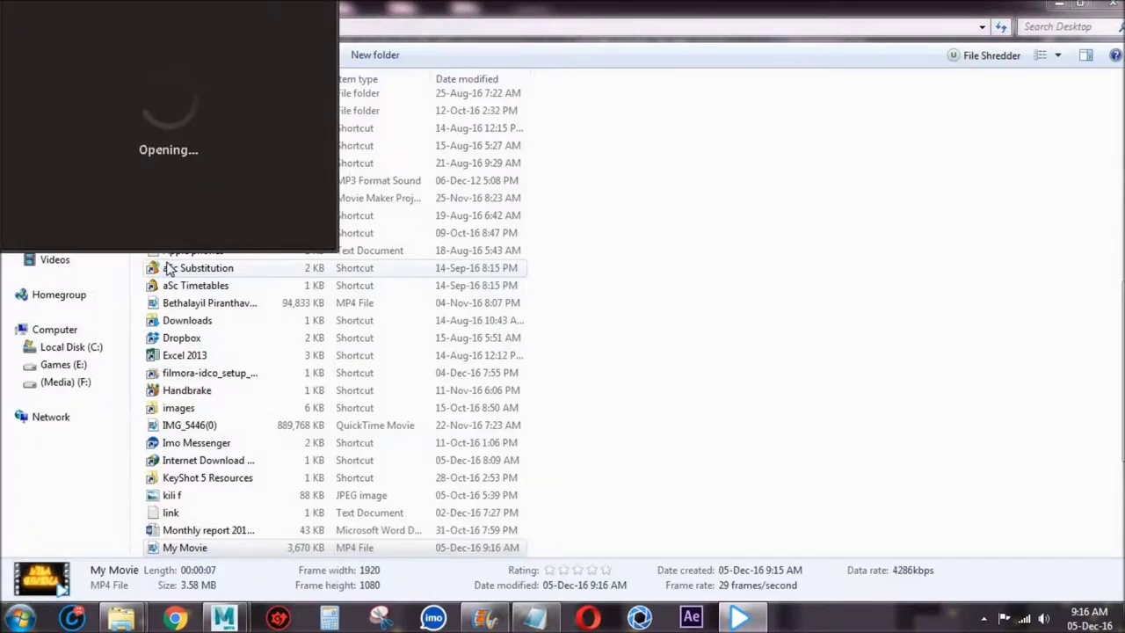